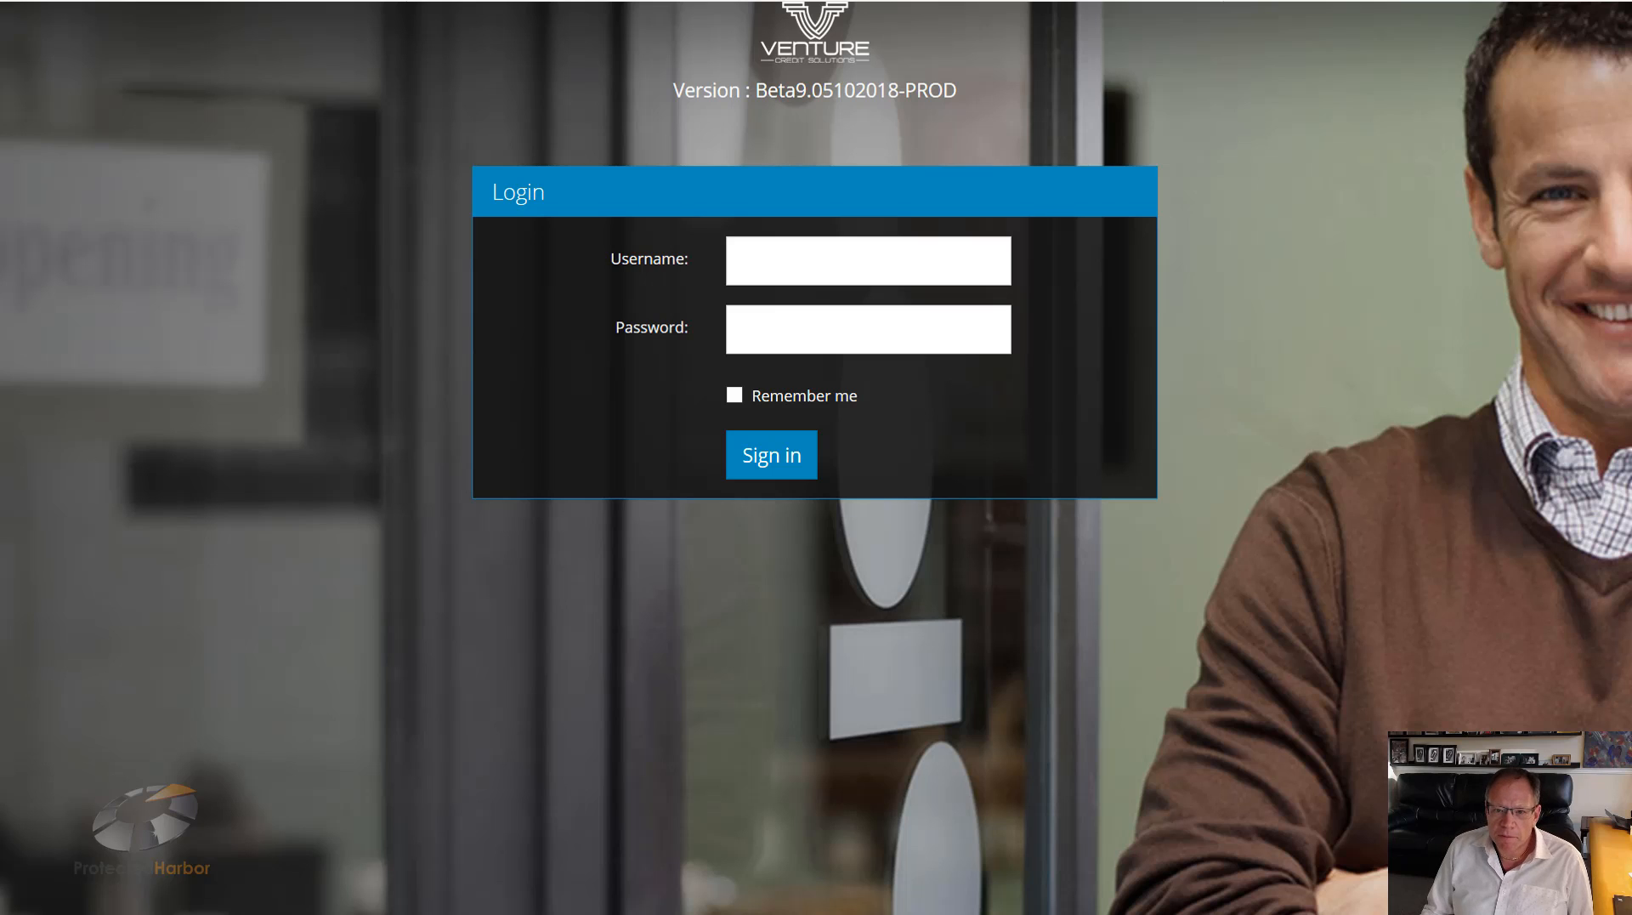
Step: Sign in to the portal using the browser's saved username and password
left_click(894, 268)
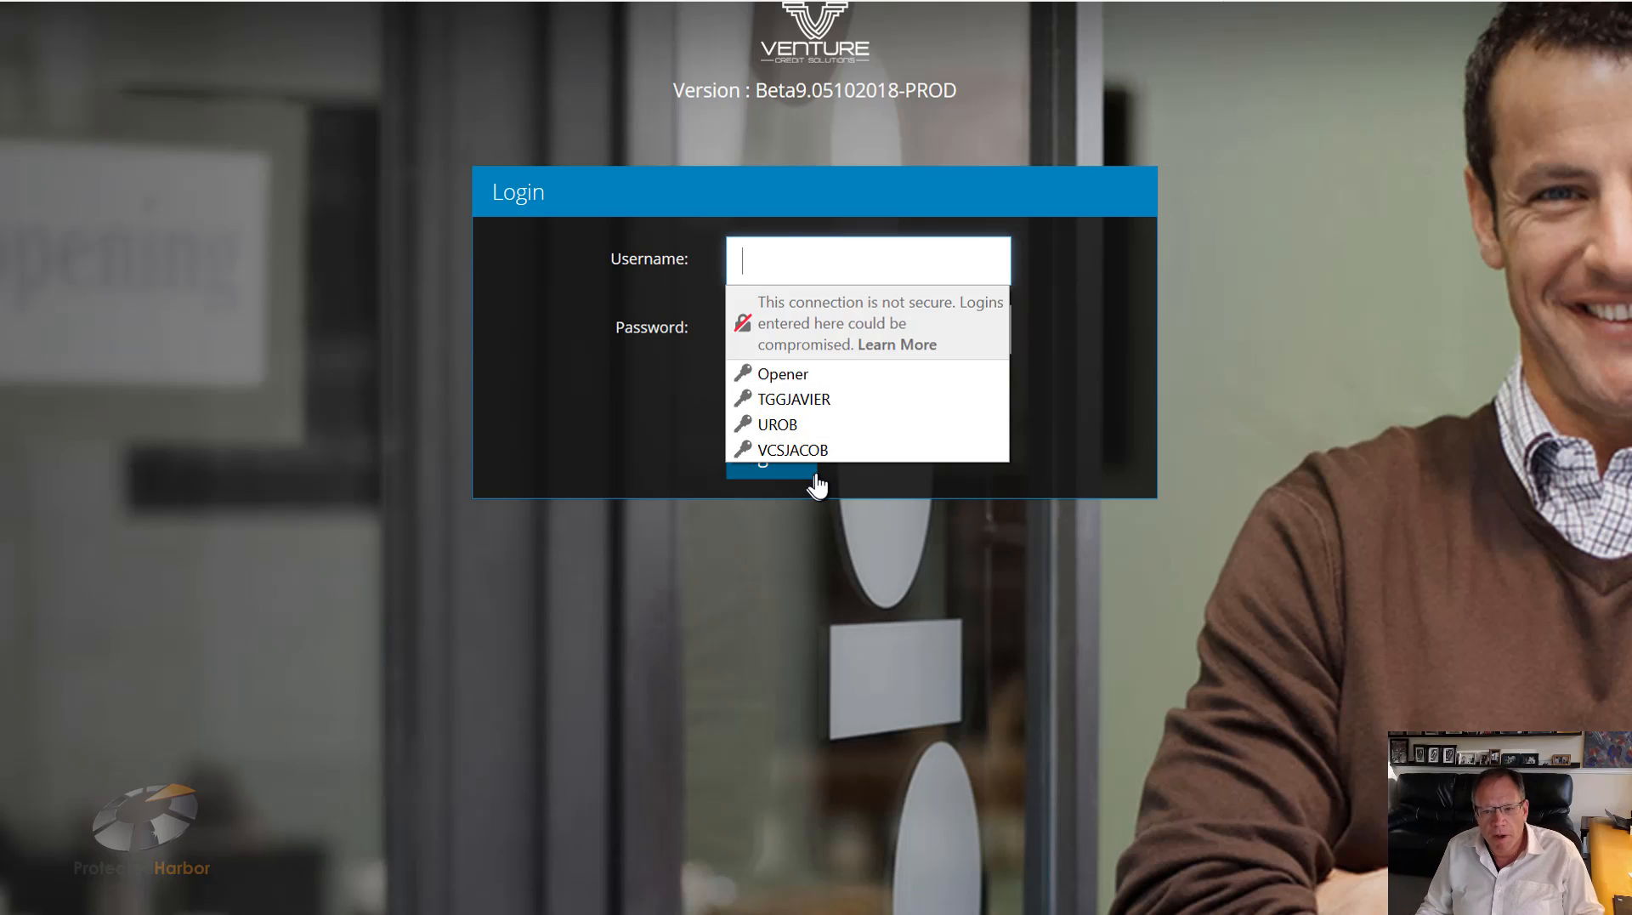
left_click(778, 453)
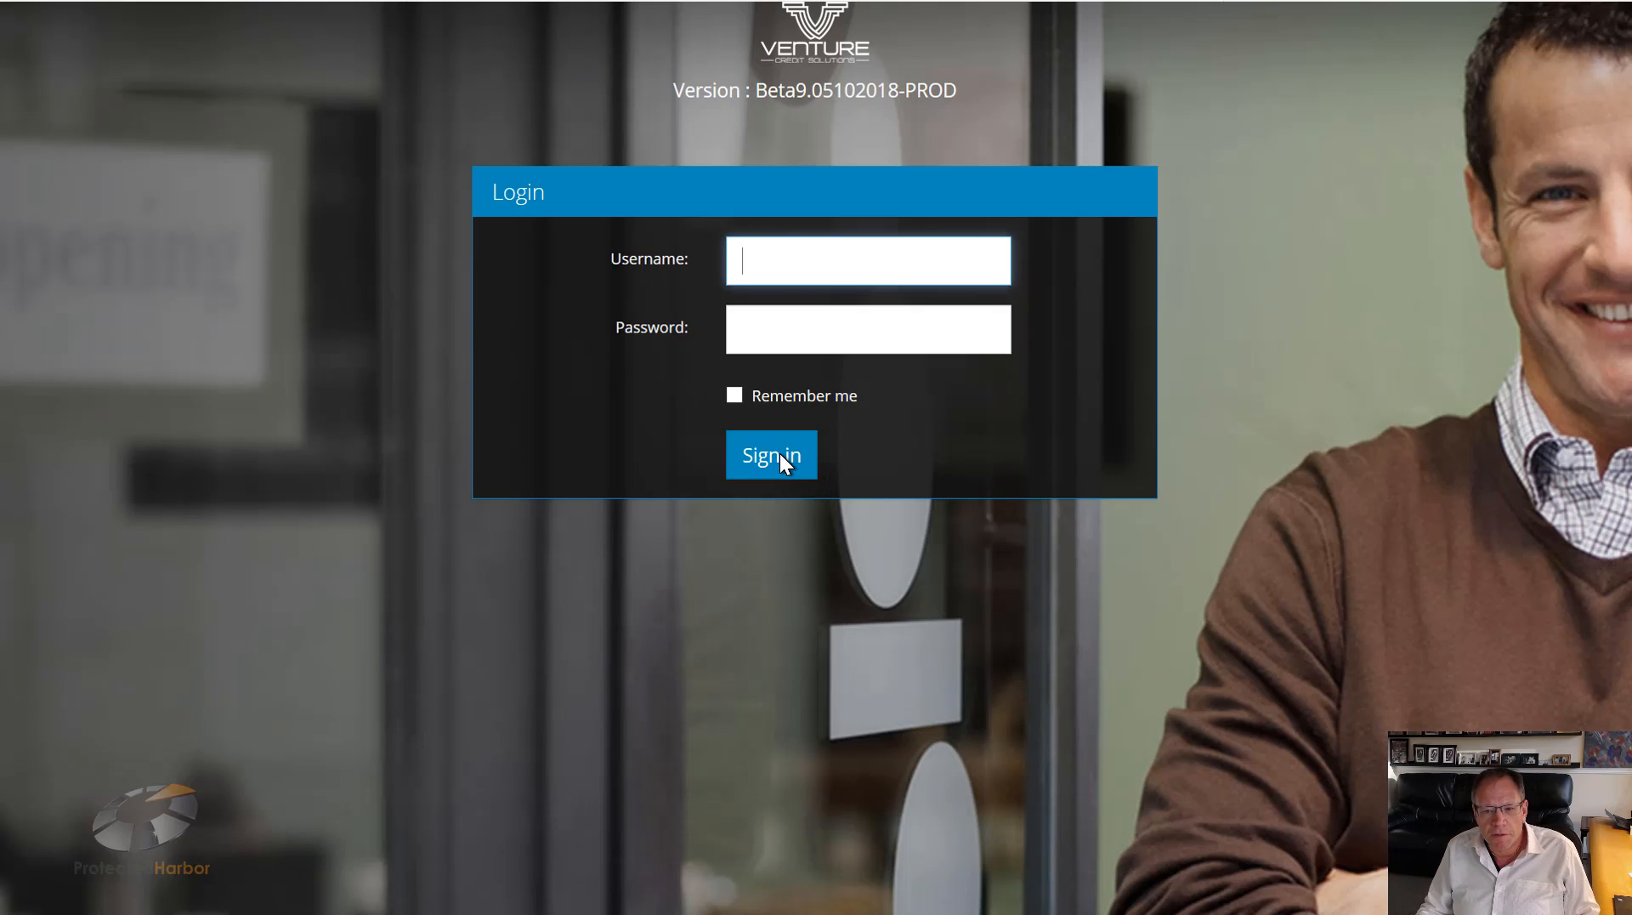
left_click(777, 468)
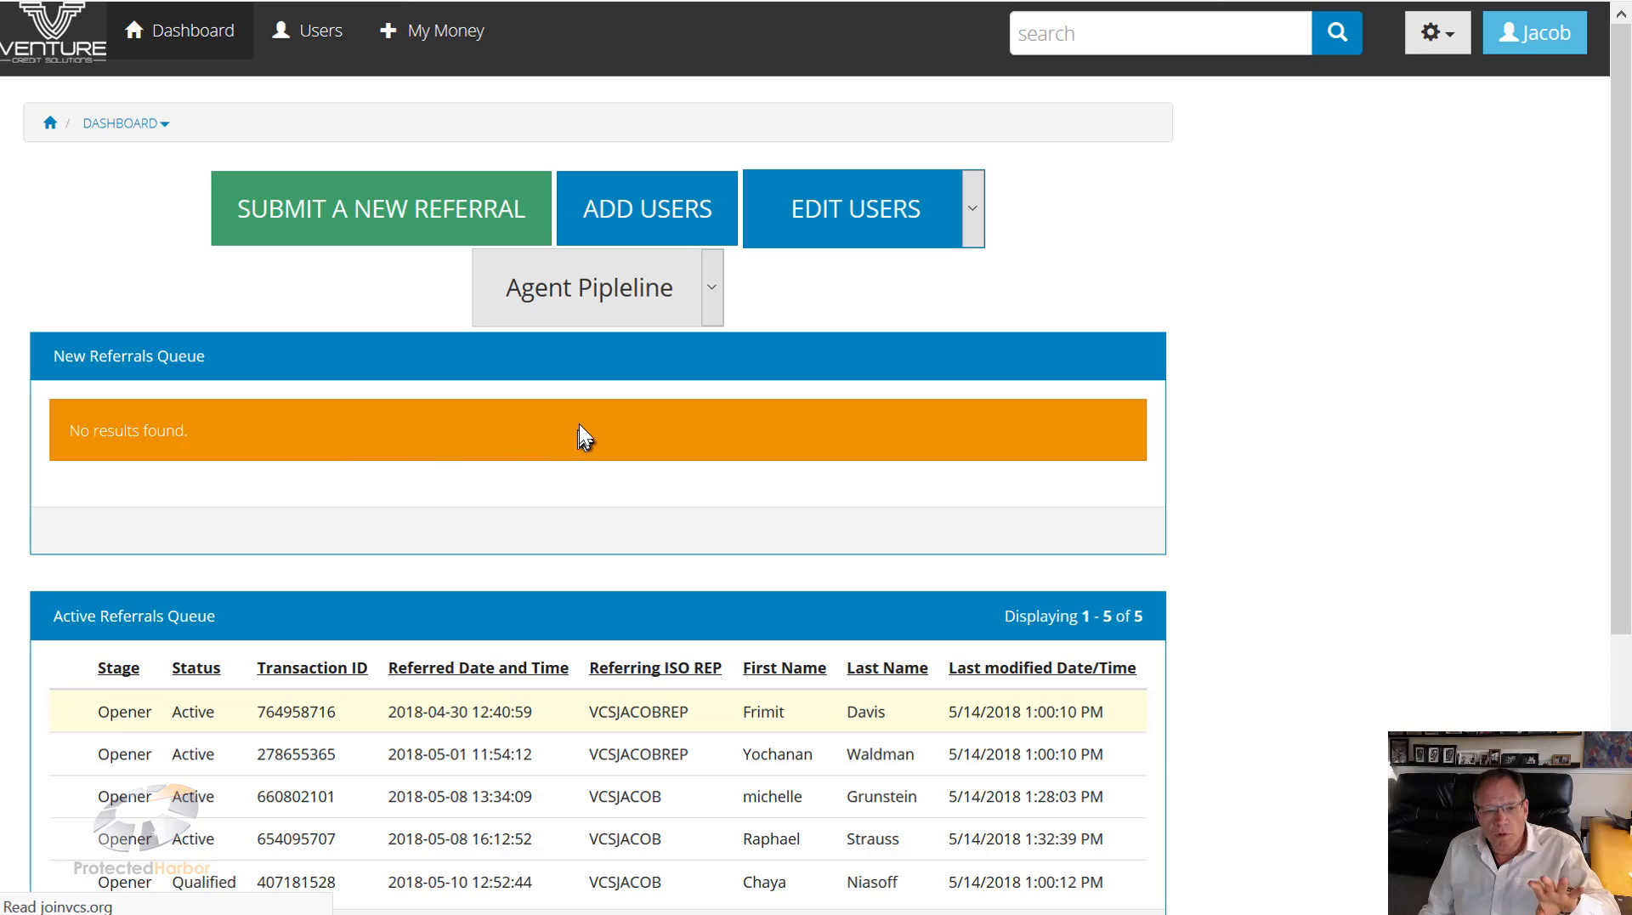
Step: Scroll through the New, Active, Inactive and Closed referral queues on the dashboard
scroll(570, 427, "down", 2)
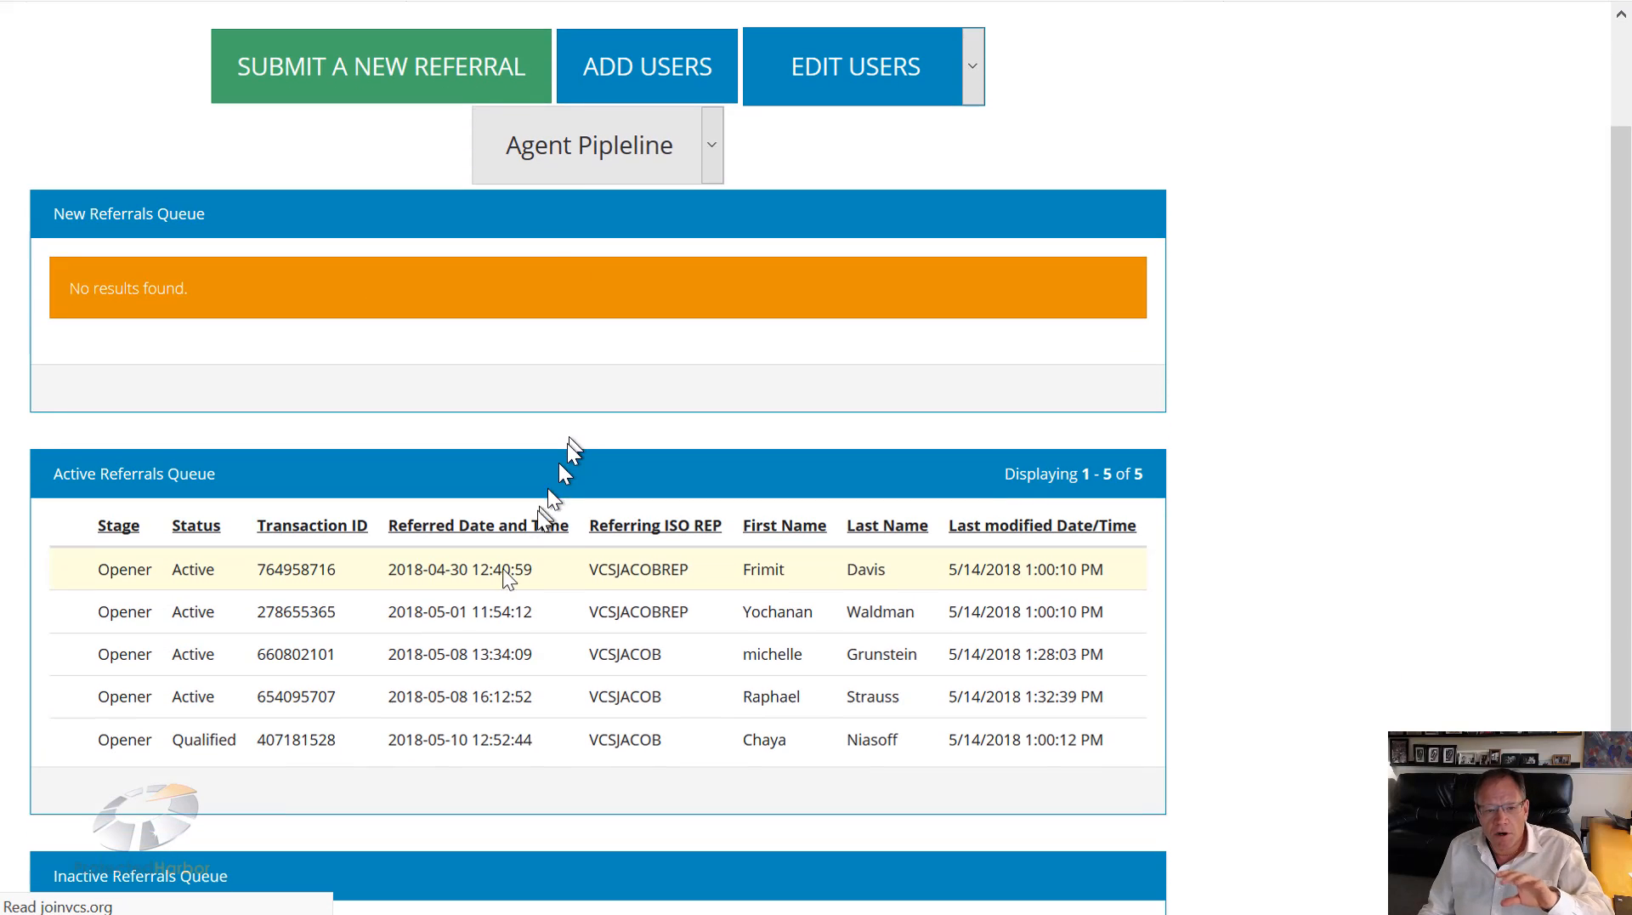
scroll(477, 611, "down", 5)
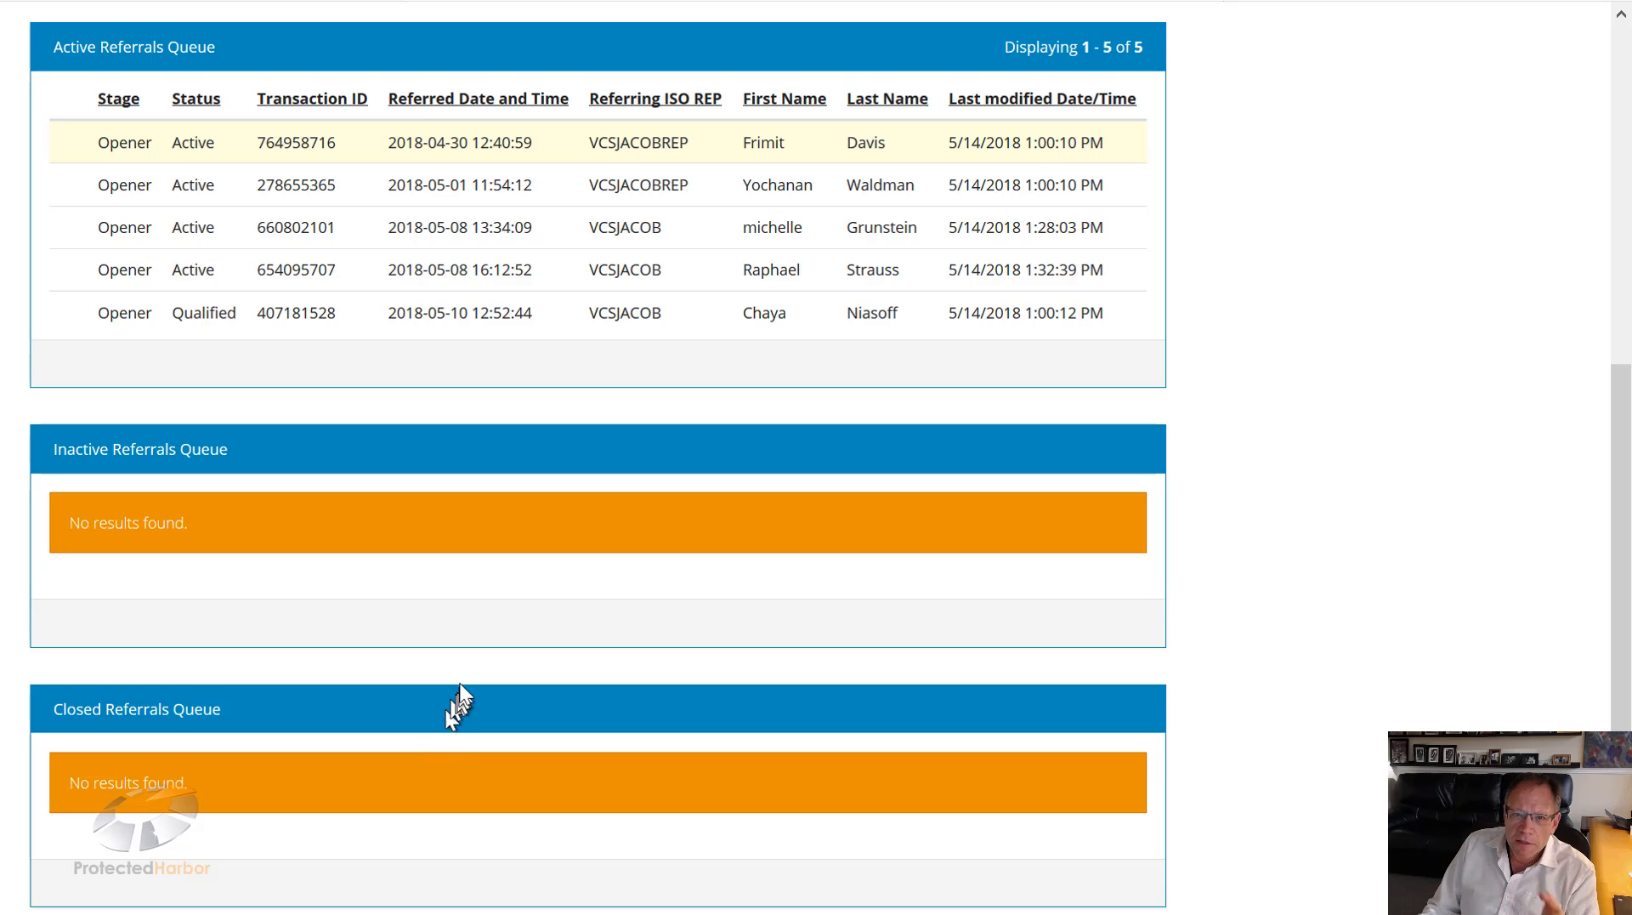
scroll(460, 693, "up", 3)
scroll(461, 689, "up", 3)
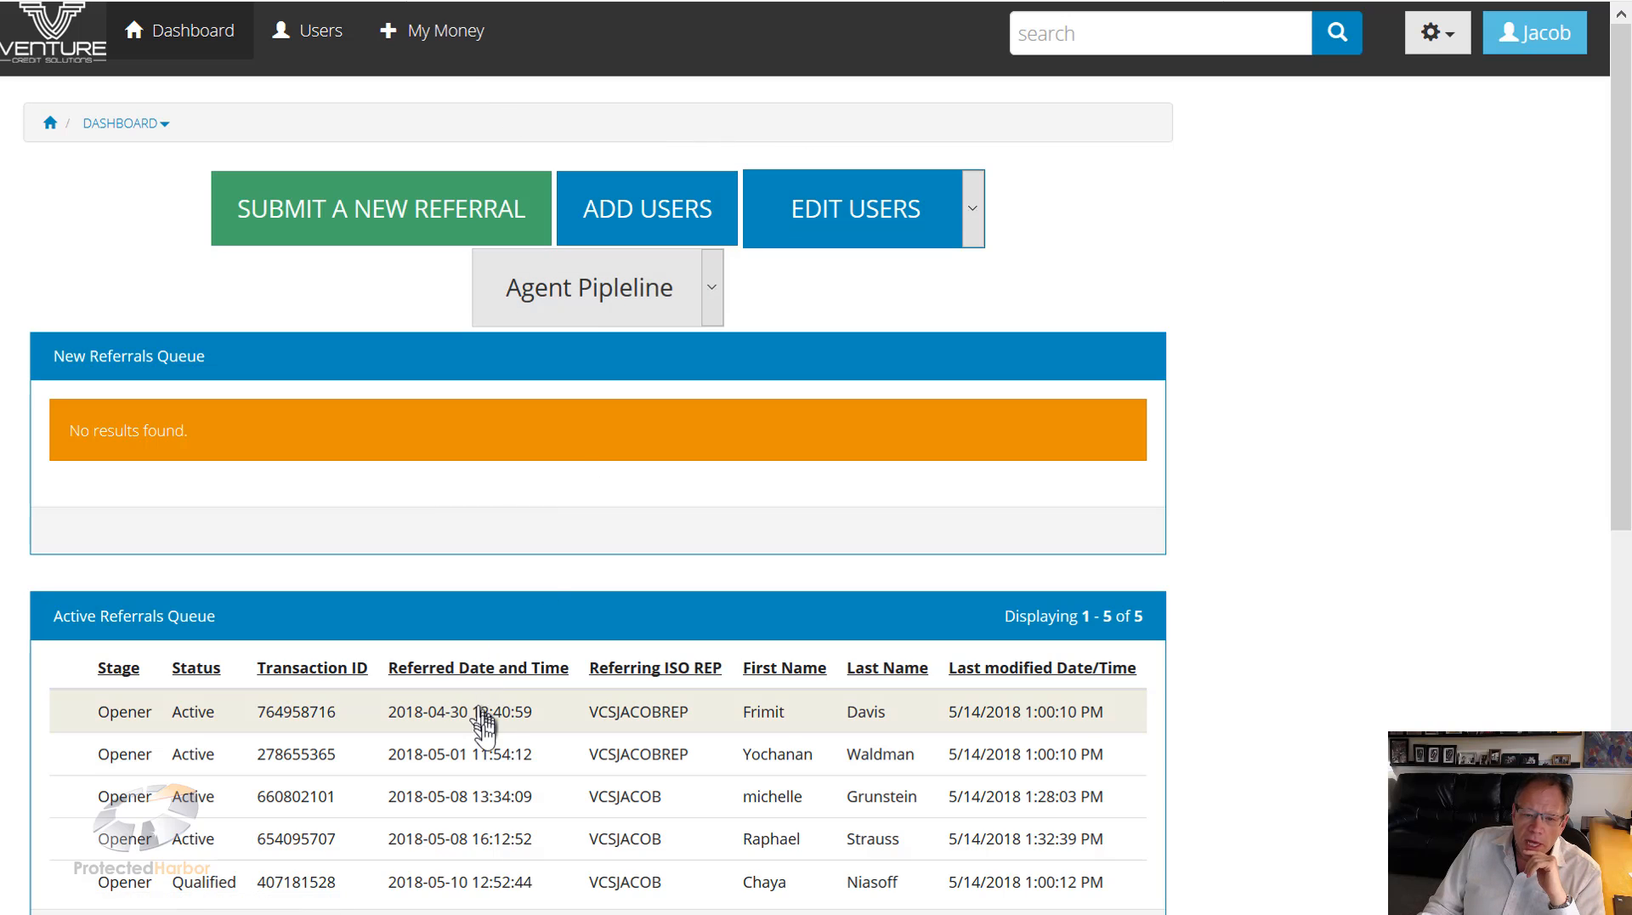
scroll(502, 808, "down", 2)
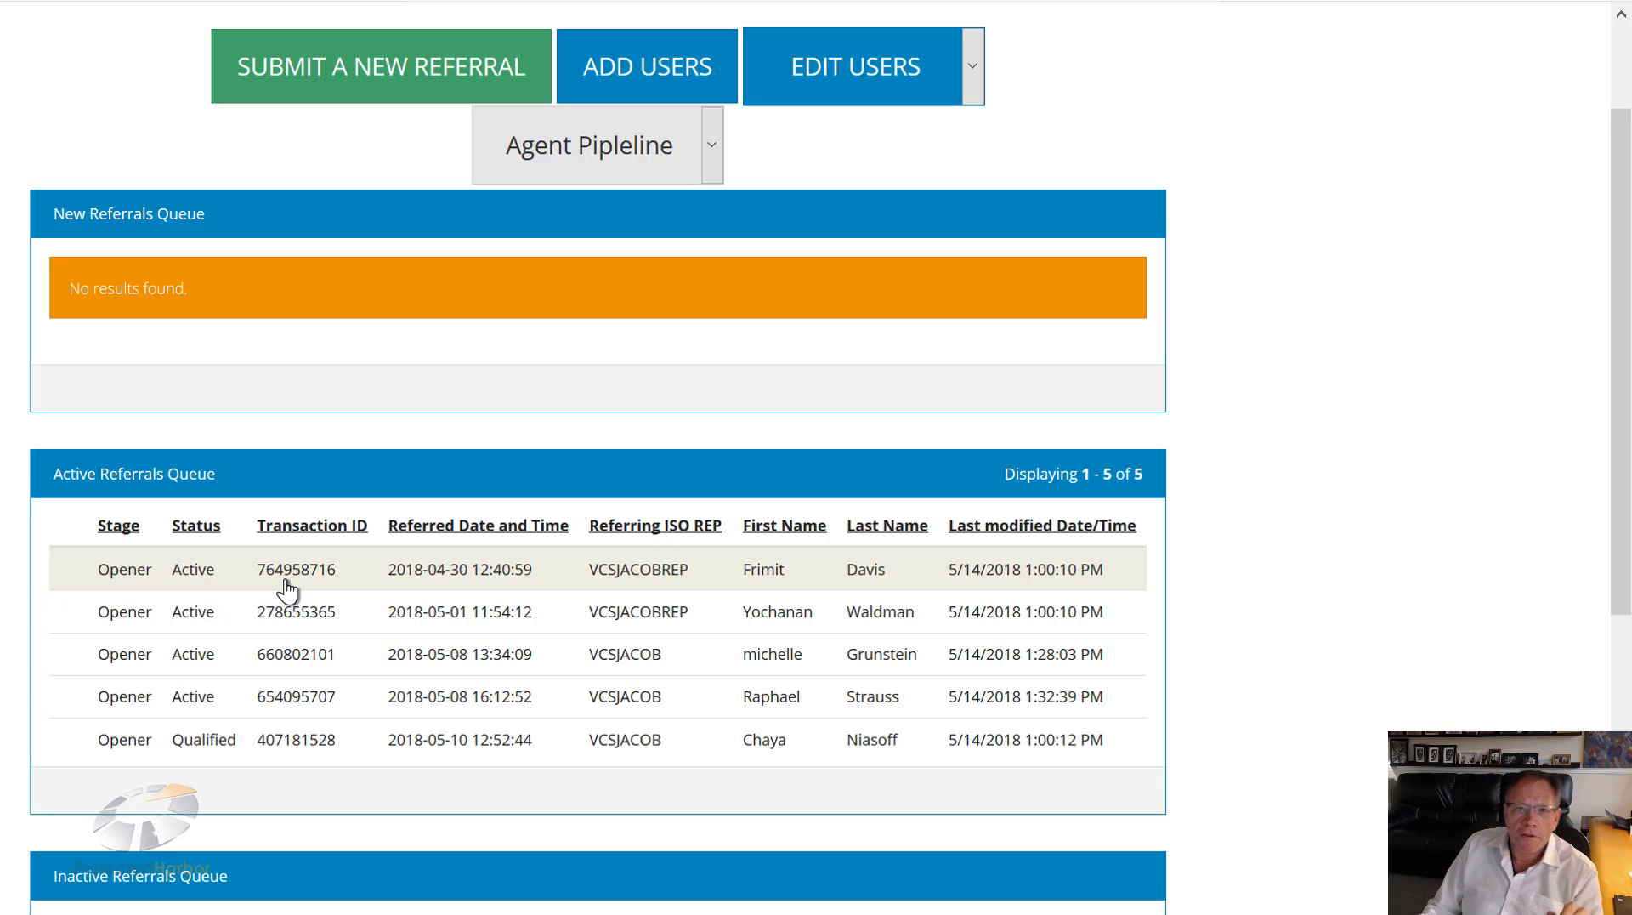
left_click(374, 582)
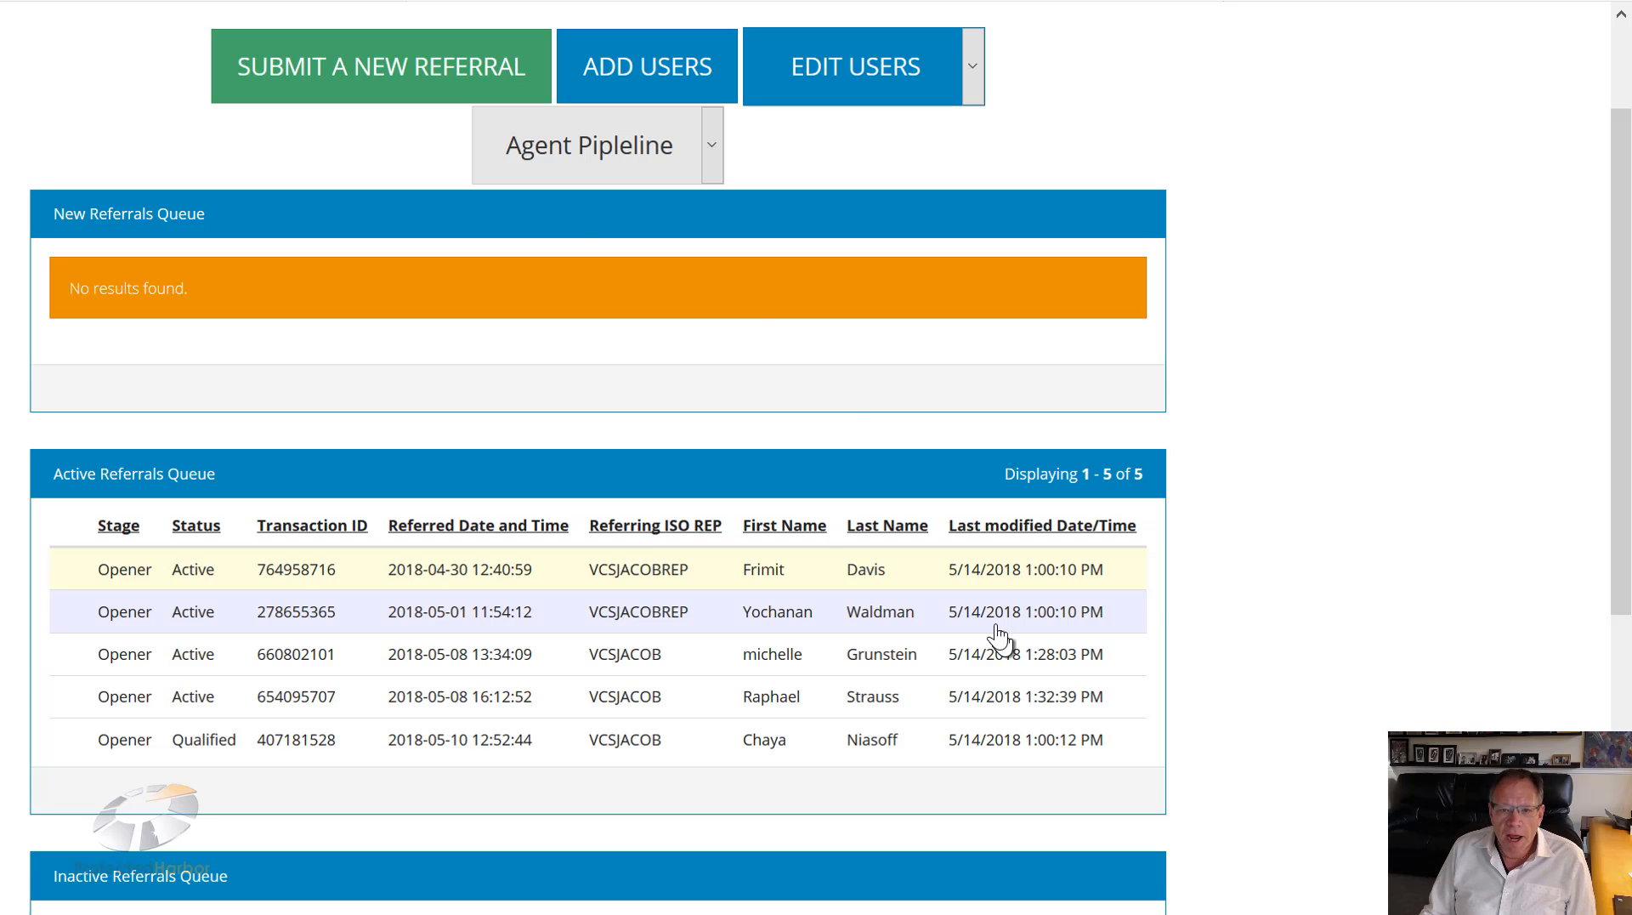
left_click(610, 147)
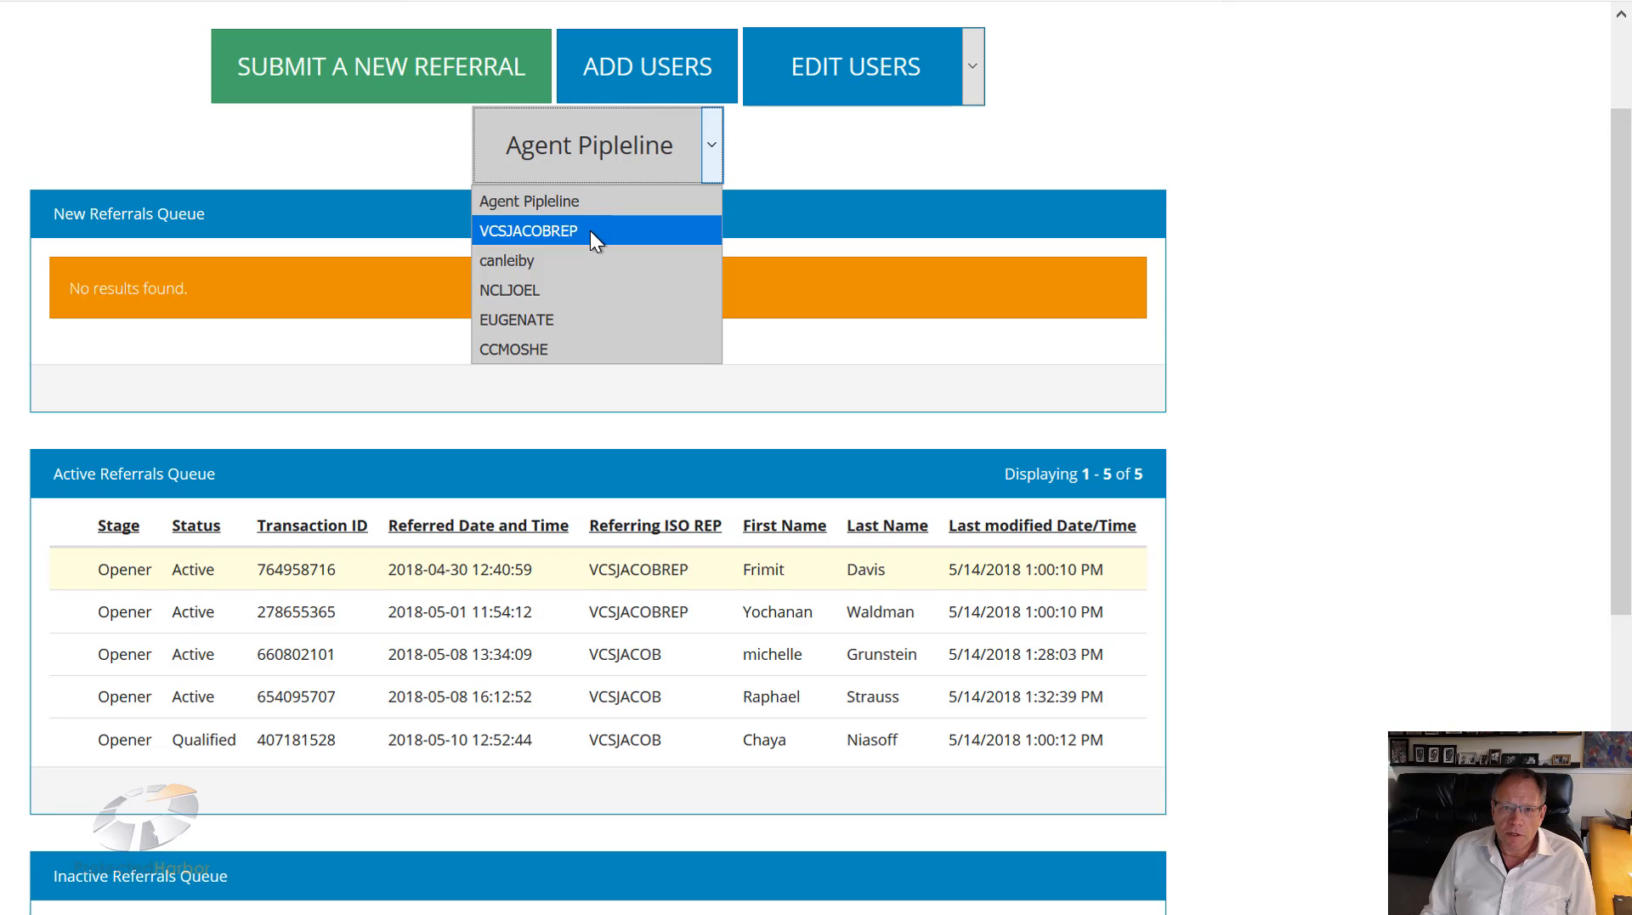
left_click(859, 158)
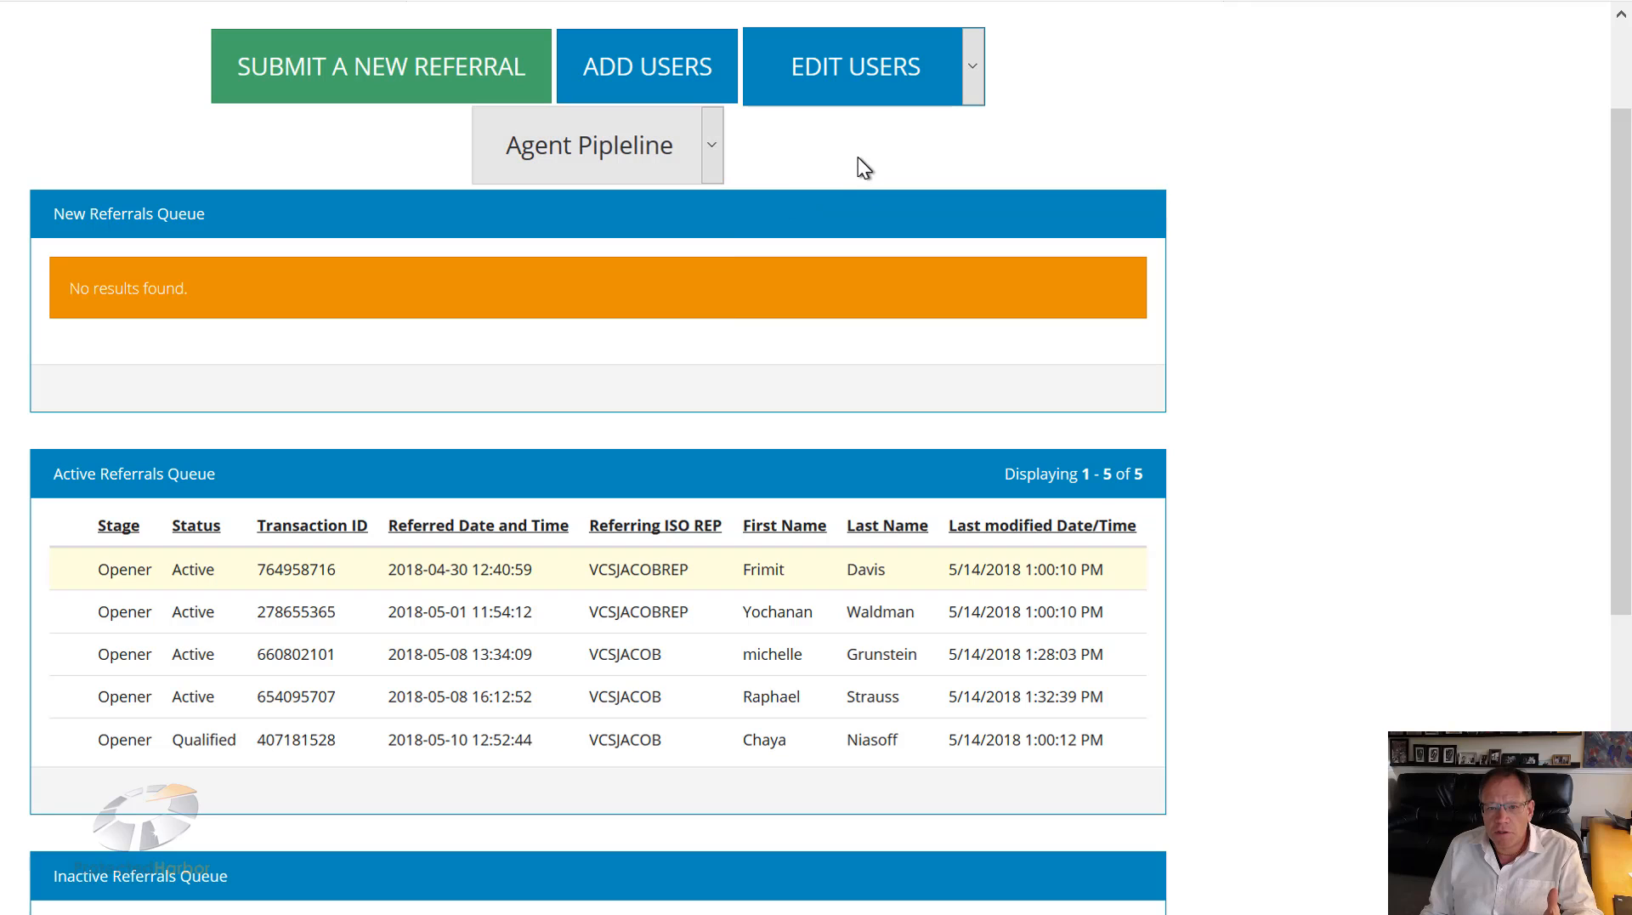
Step: Open a blank new referral form, look through it down to Broker Notes, then leave it unsaved
left_click(390, 80)
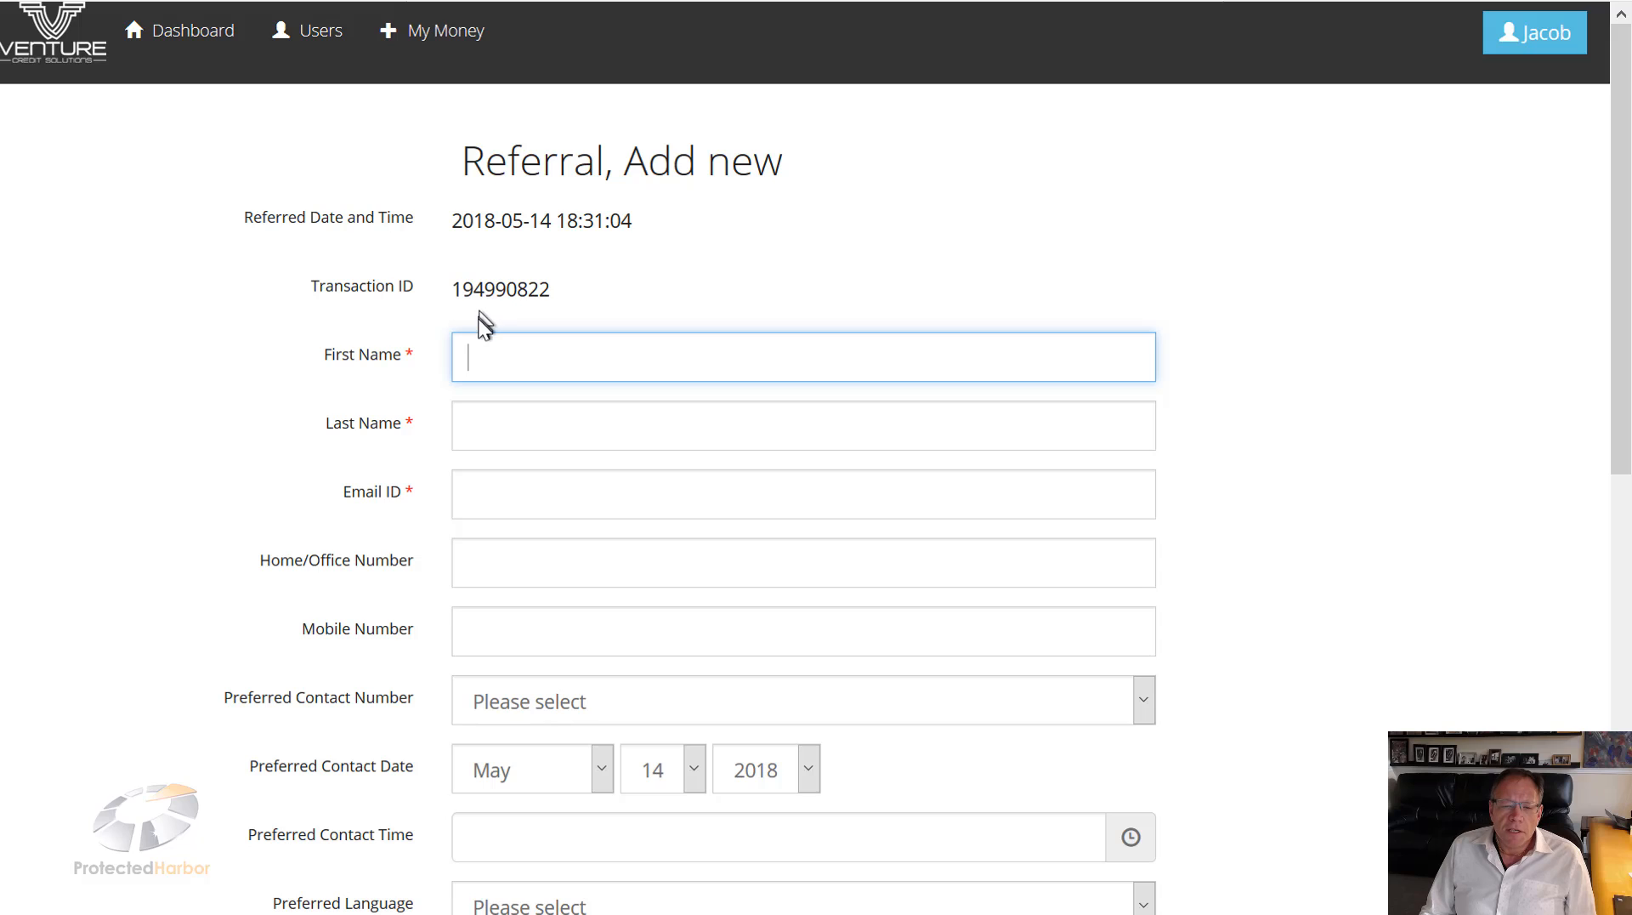
scroll(484, 327, "down", 2)
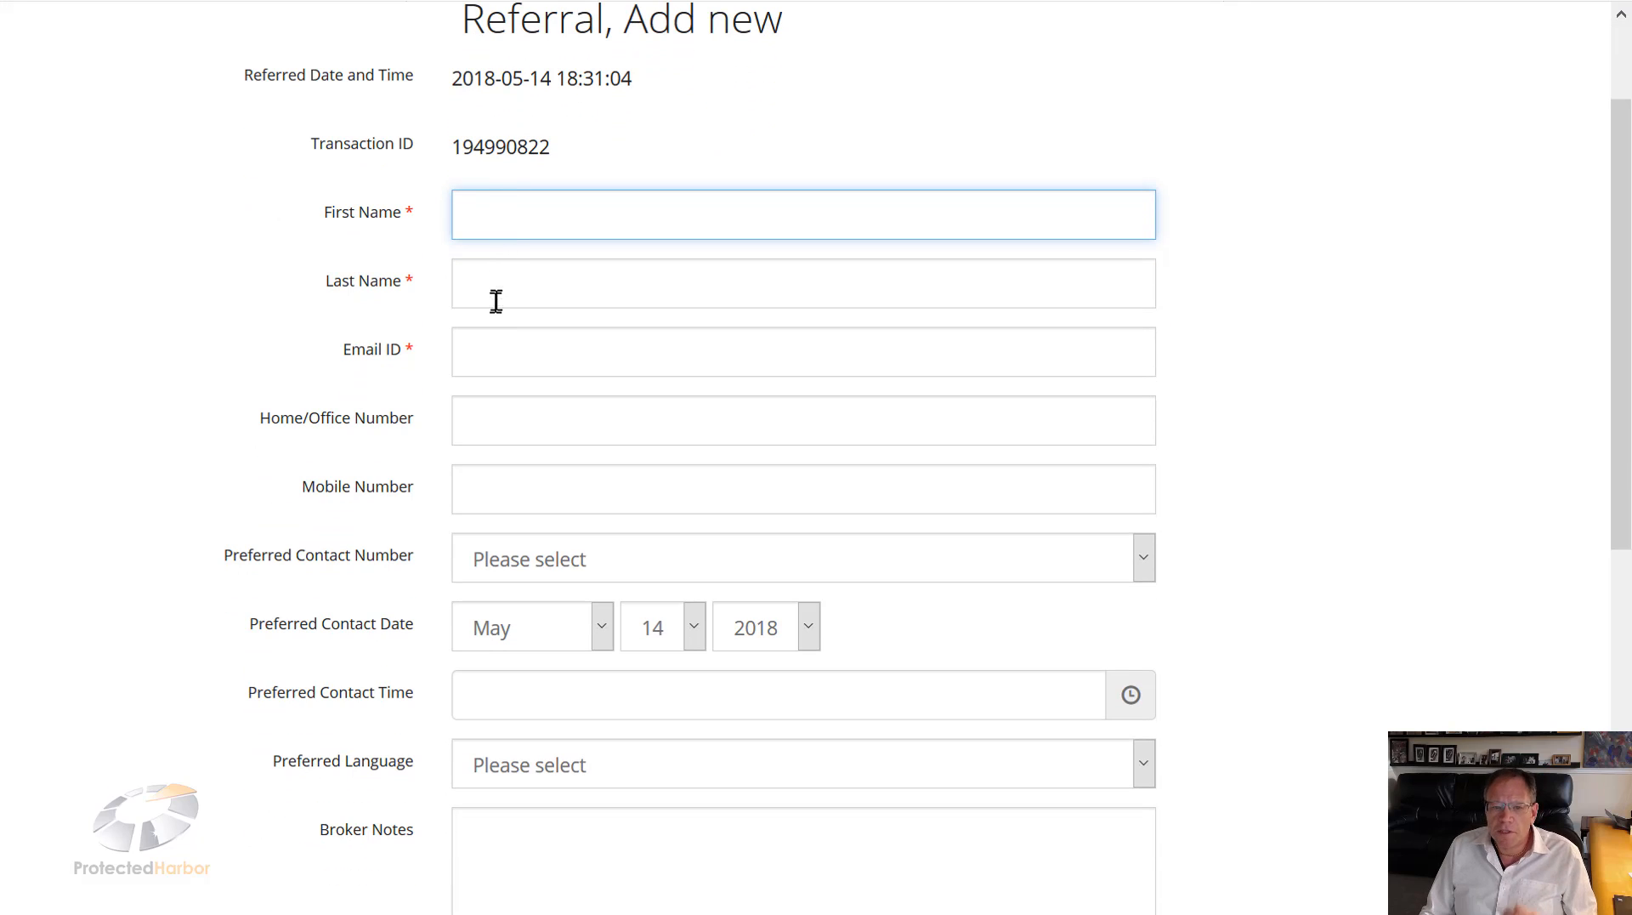
scroll(495, 306, "down", 2)
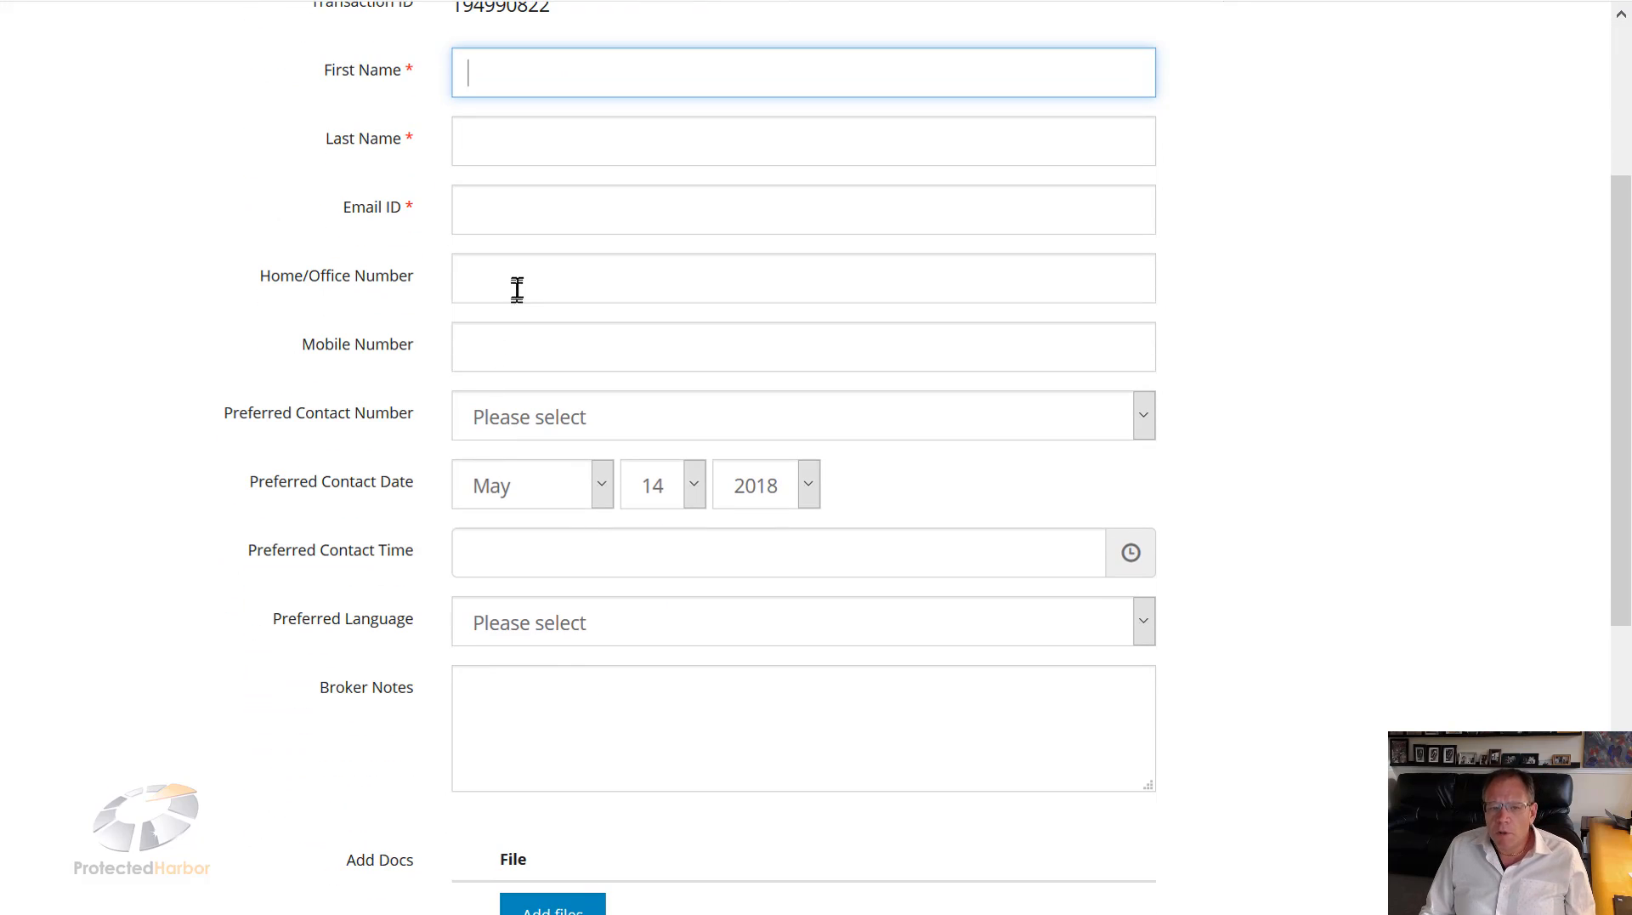
scroll(500, 399, "down", 1)
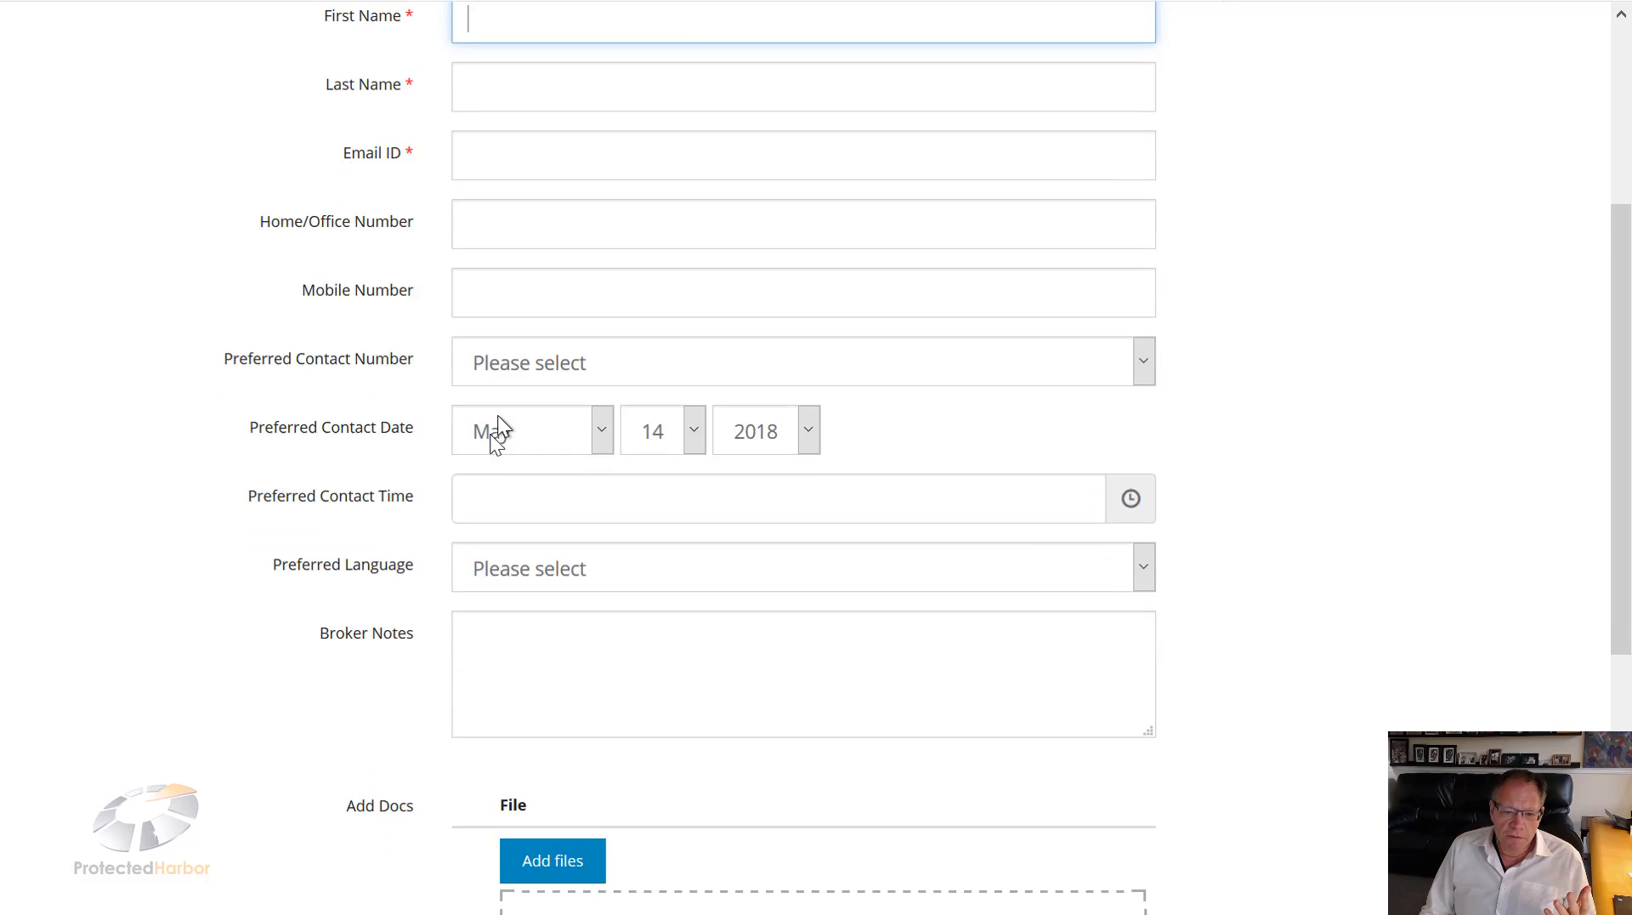
scroll(499, 417, "down", 1)
left_click(493, 549)
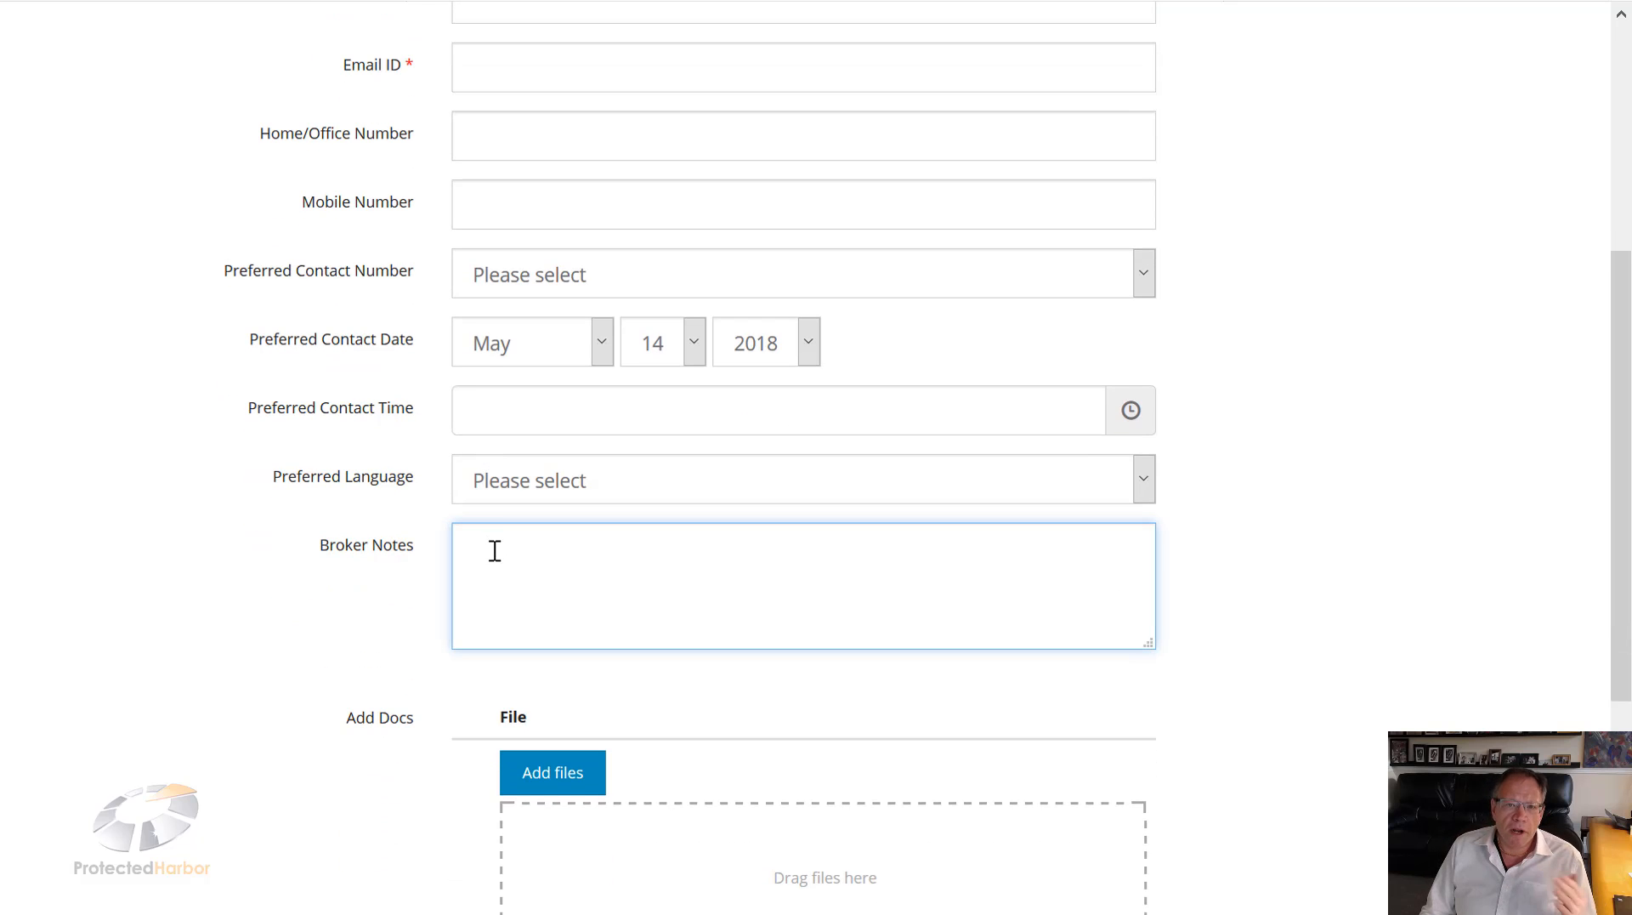
scroll(493, 561, "down", 3)
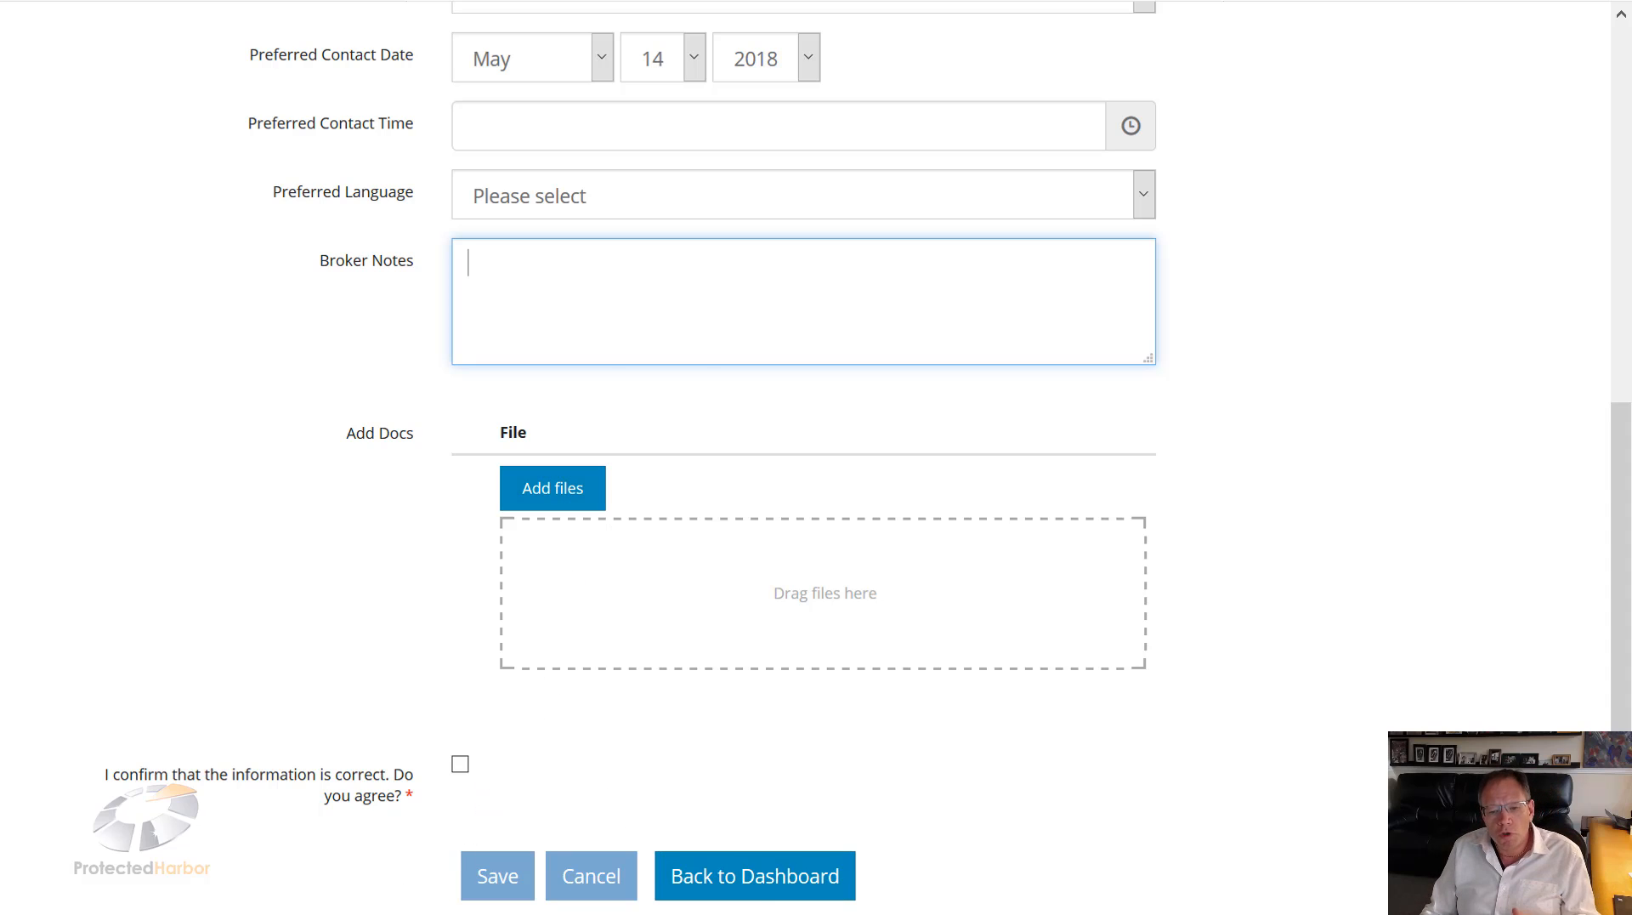
left_click(766, 884)
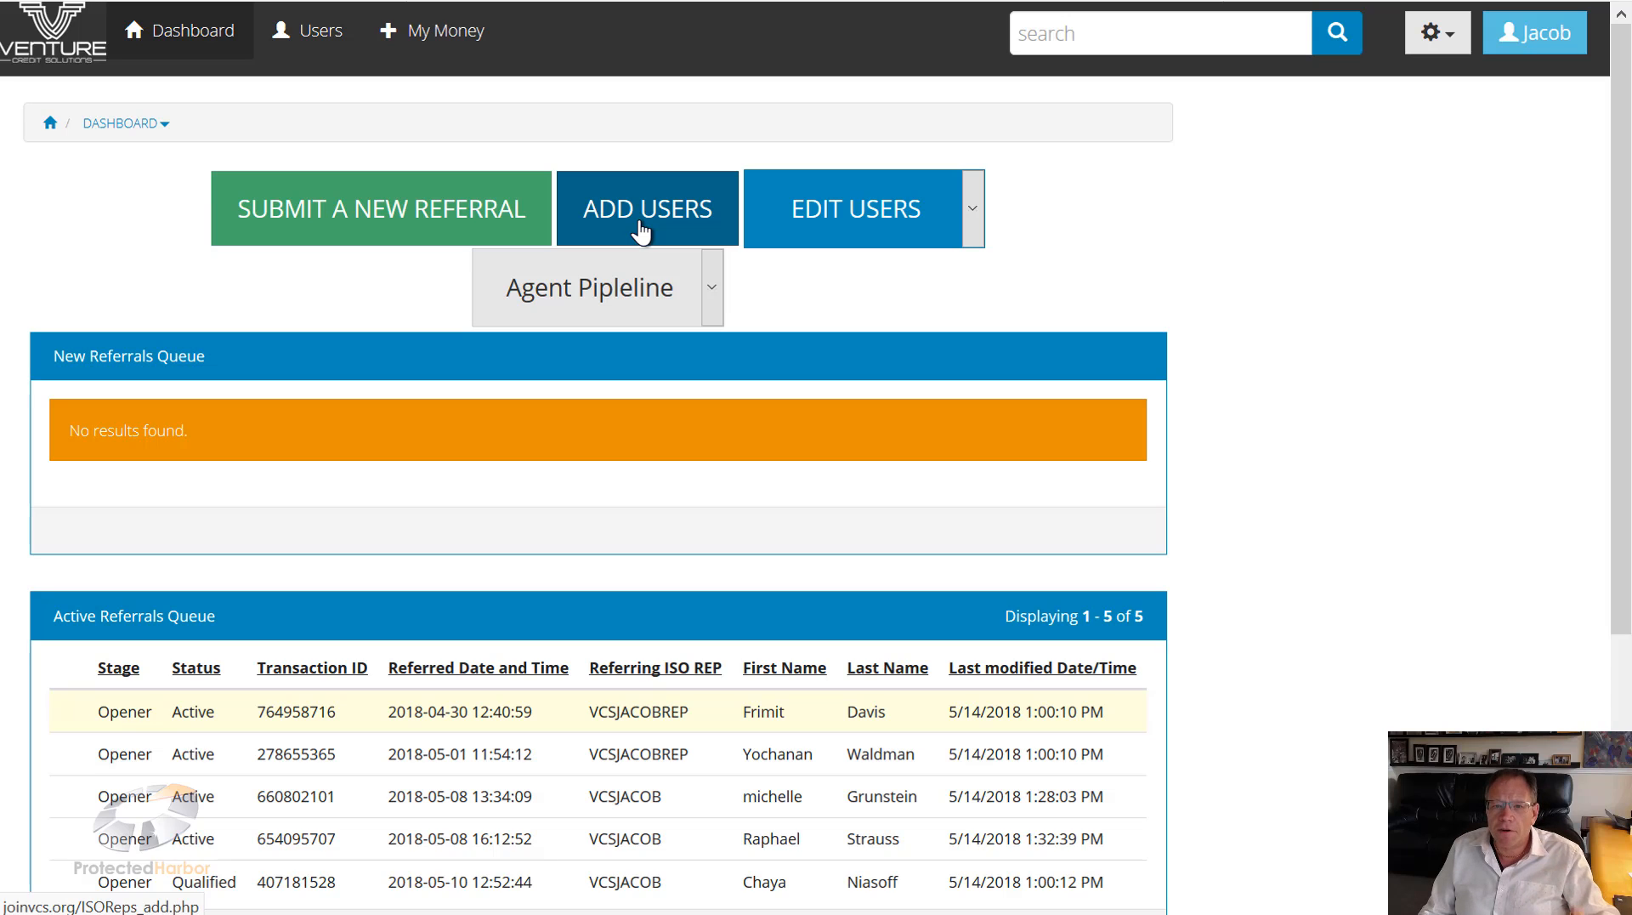
Step: Open the blank ISORep, Add new form via ADD USERS
left_click(642, 229)
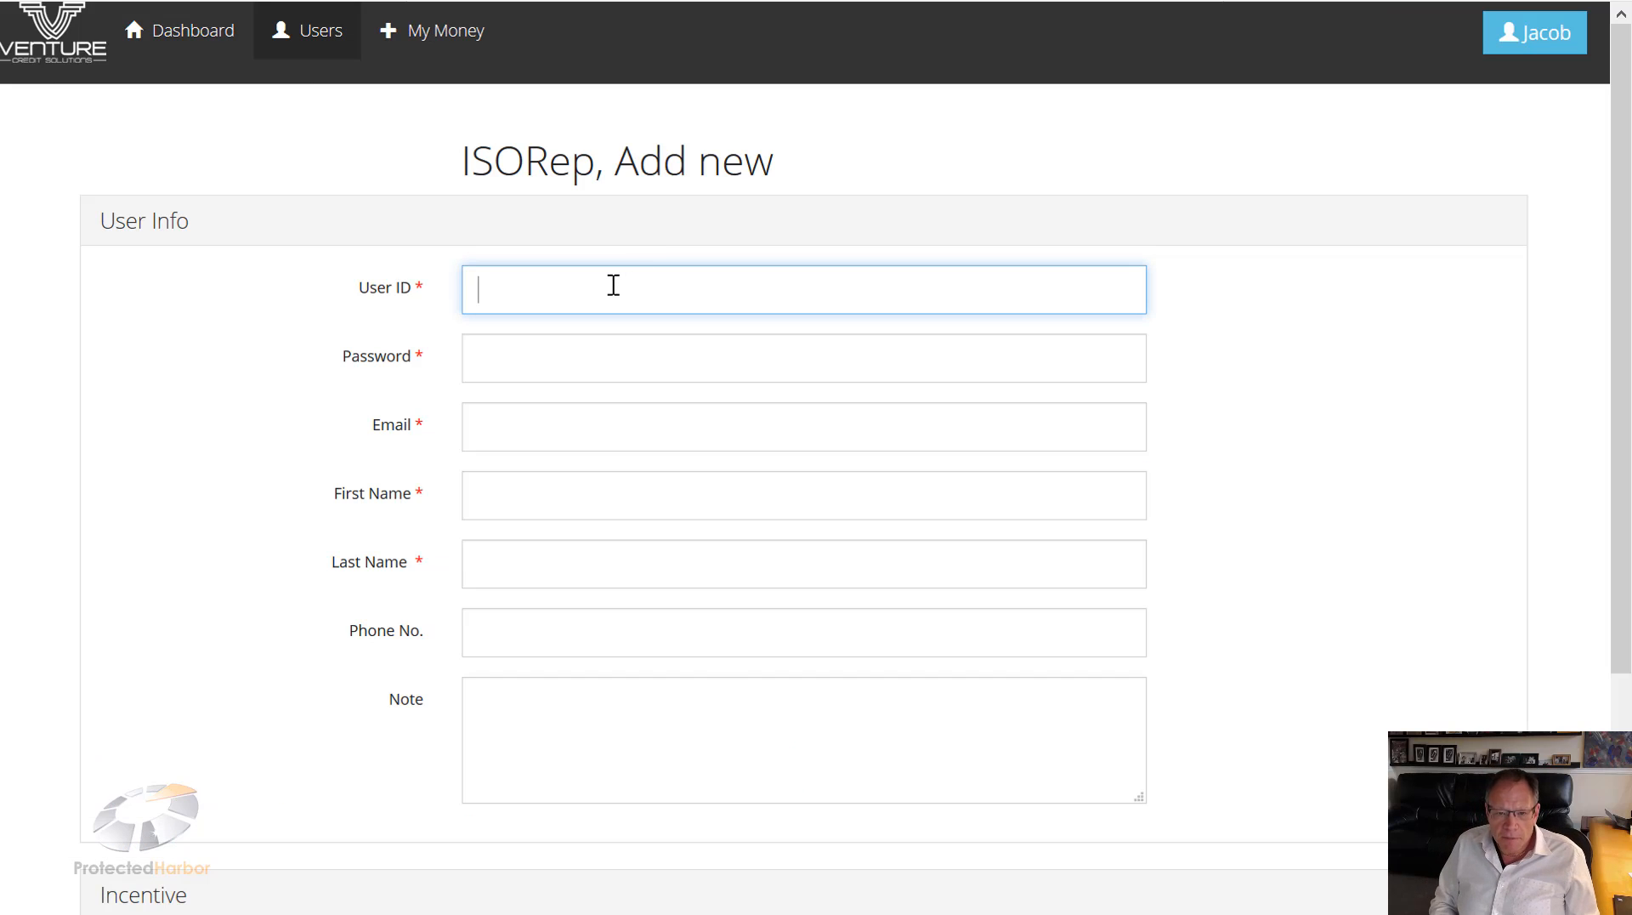
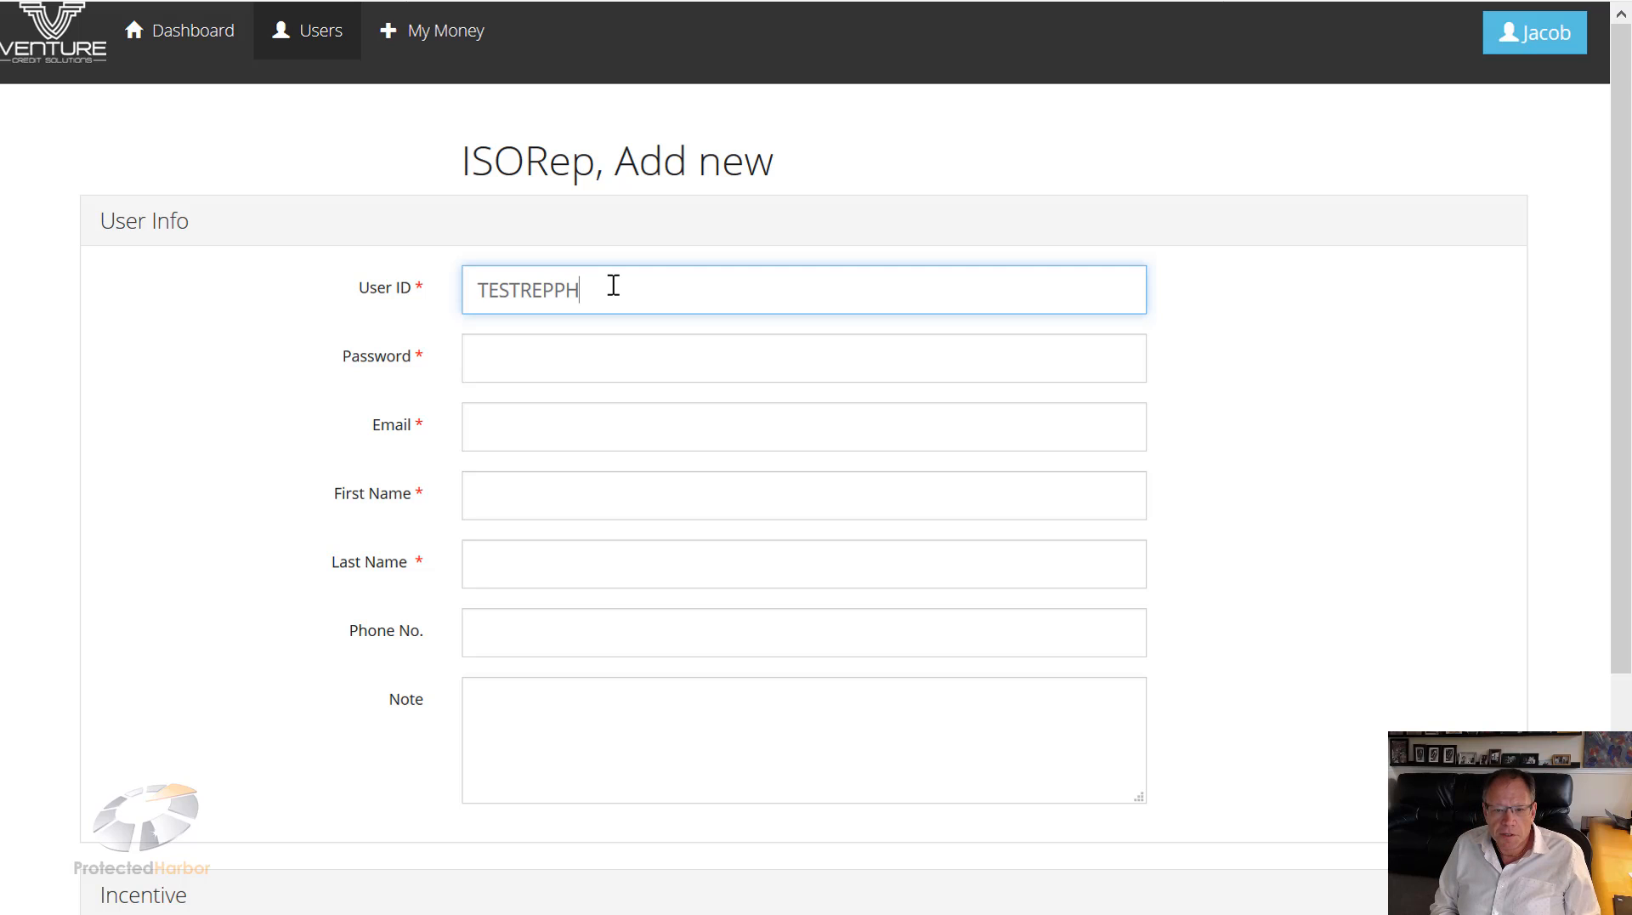
Step: Enter username TESTREPPH and the rep's password
key("Tab")
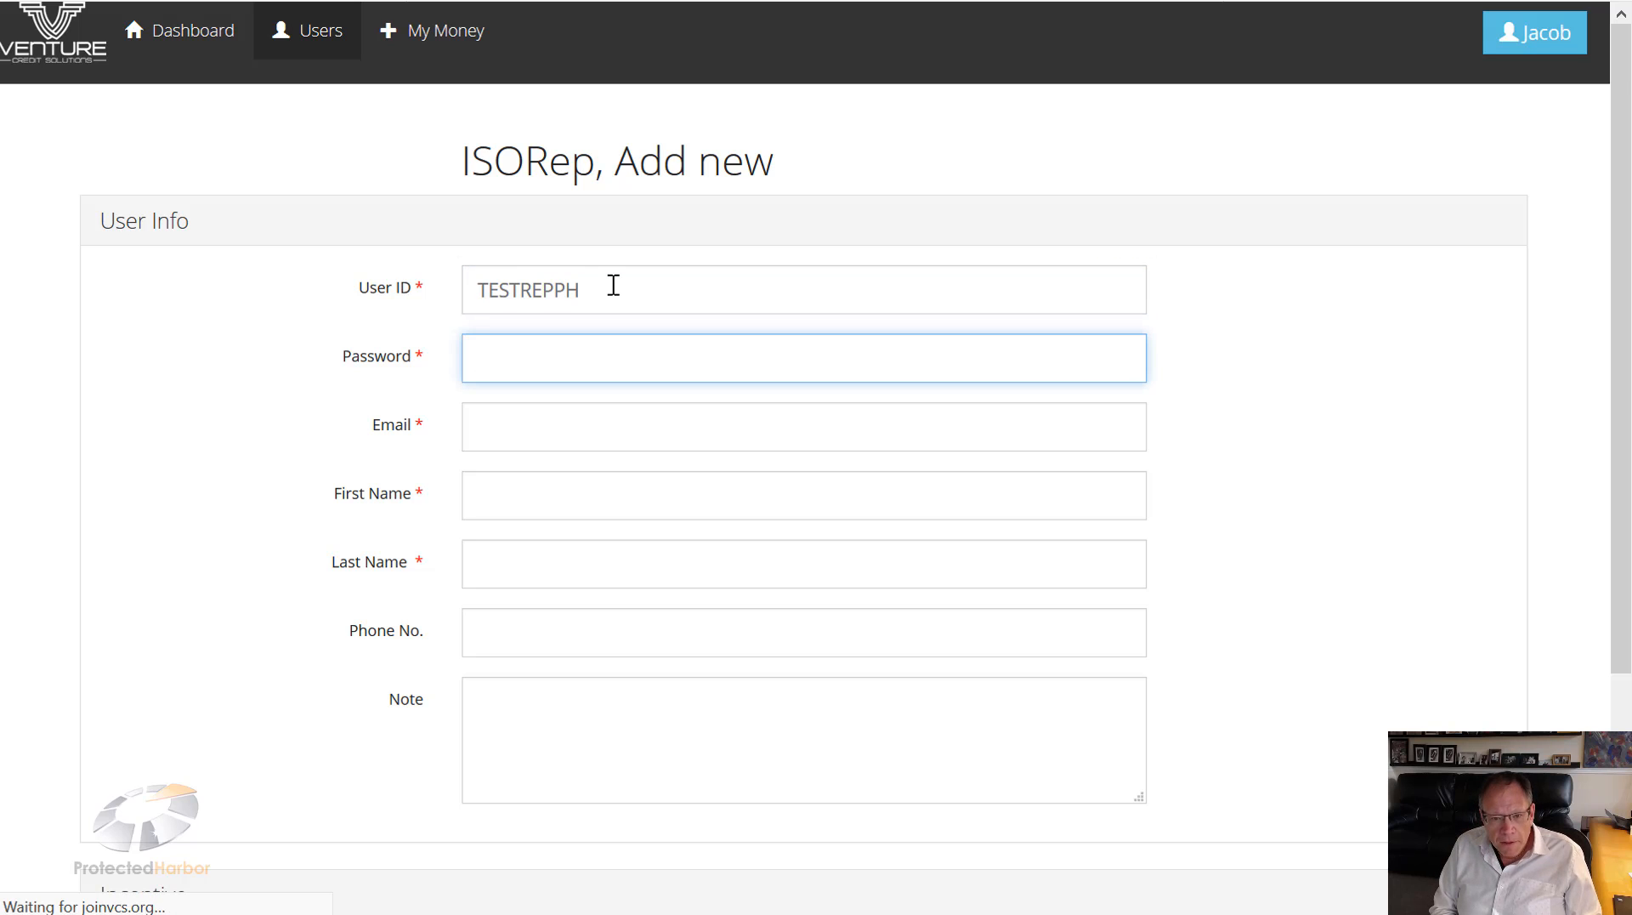
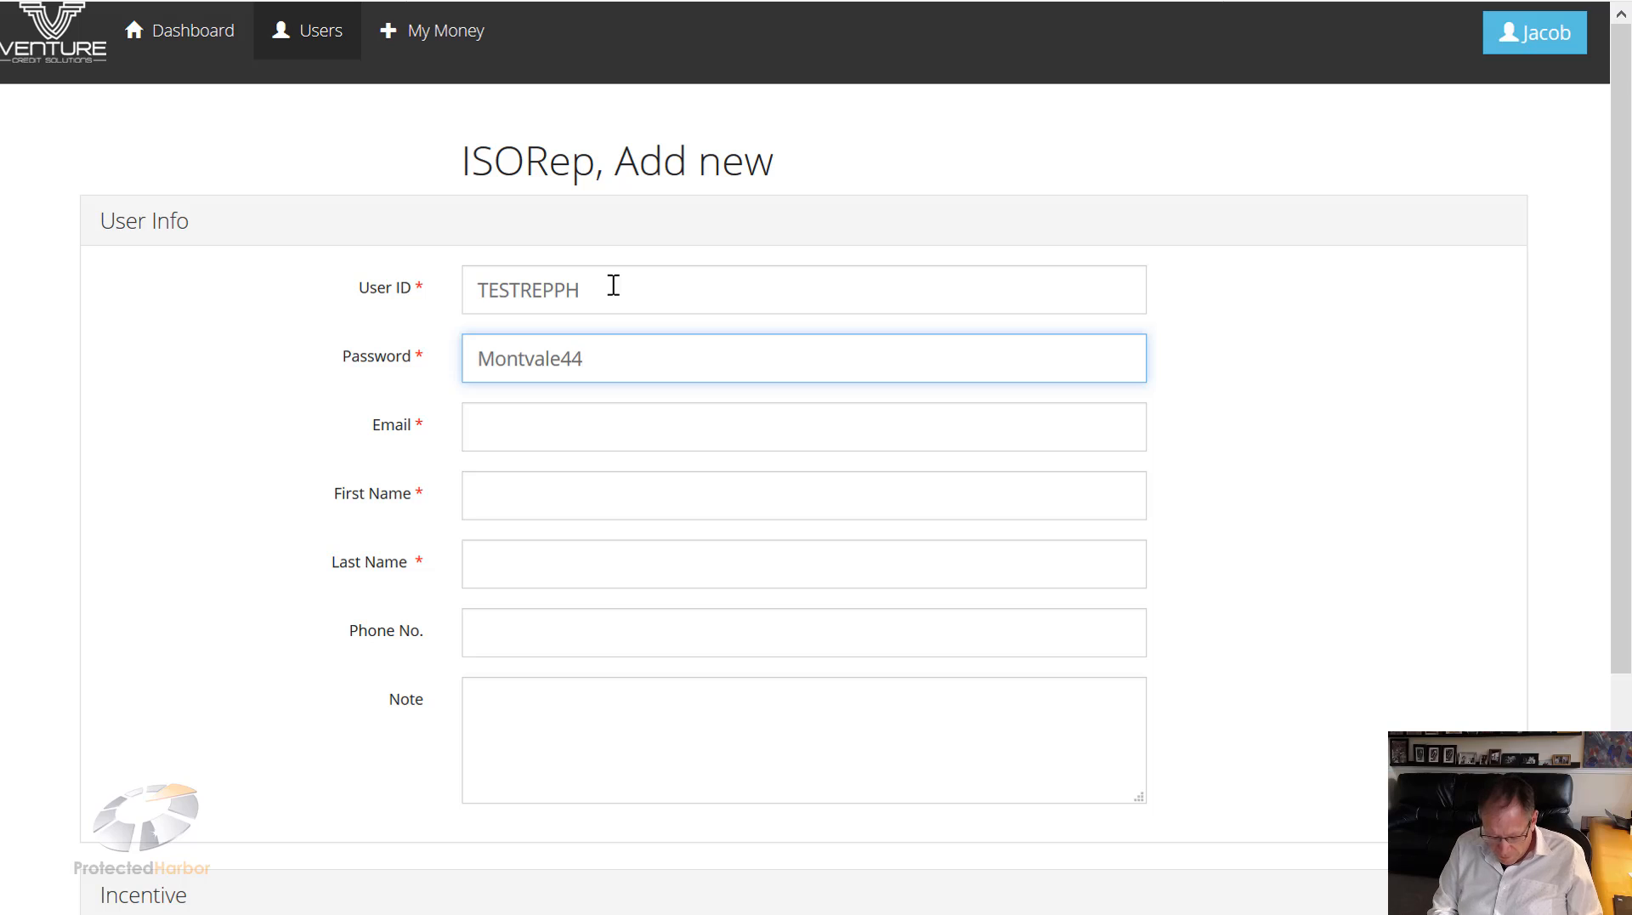
Step: Fill in the rep's email, first name, last name and phone number
left_click(685, 434)
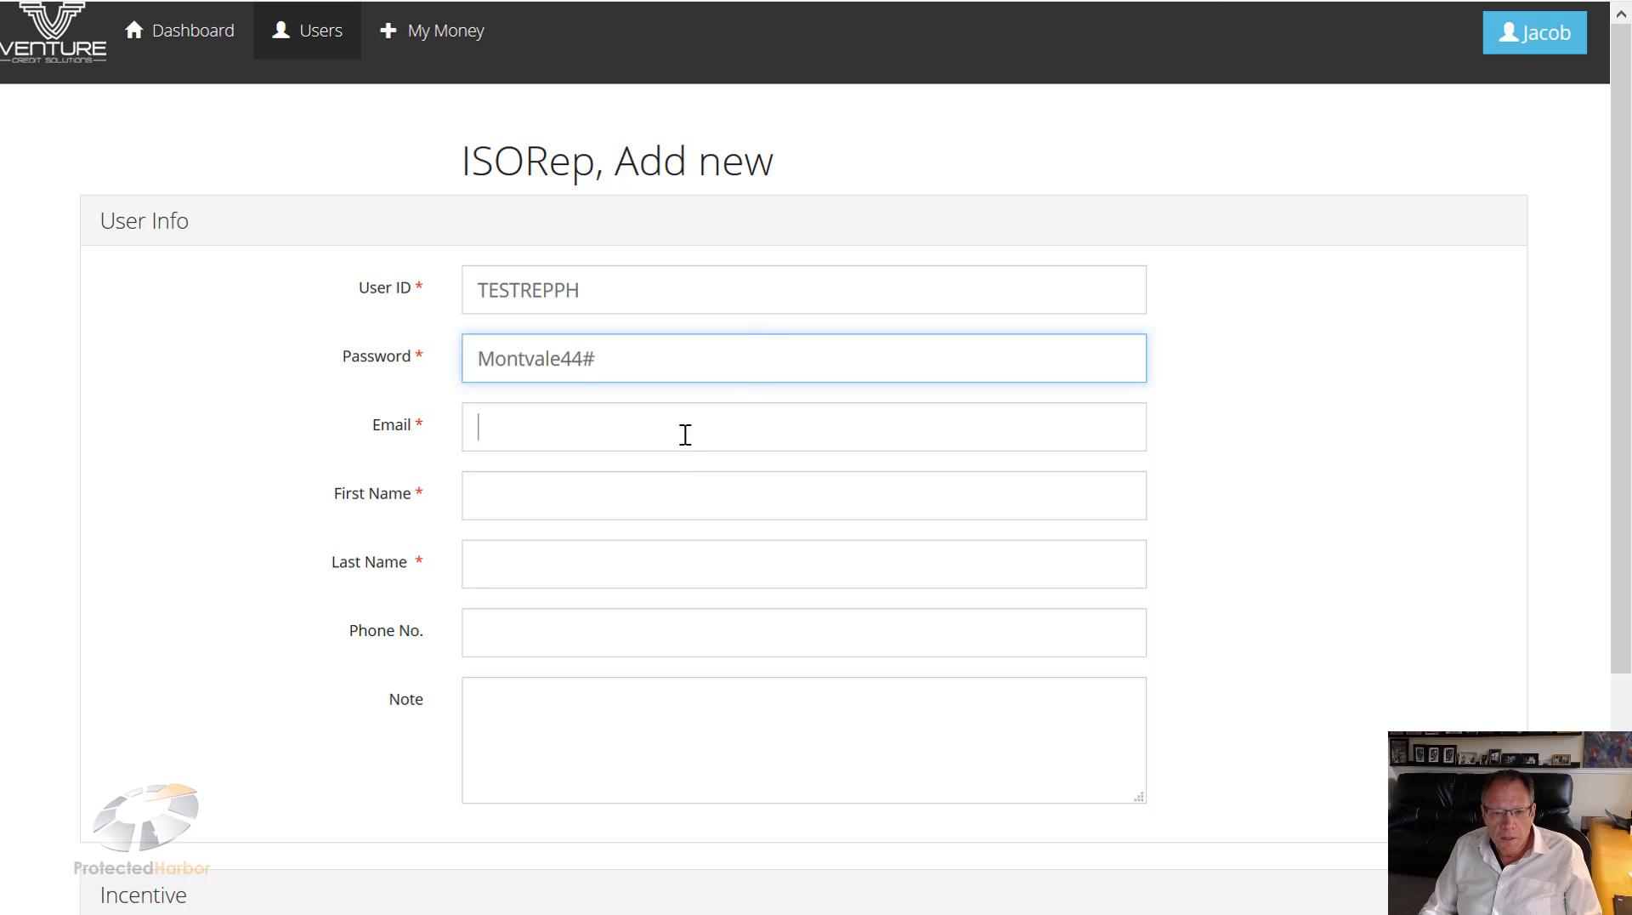
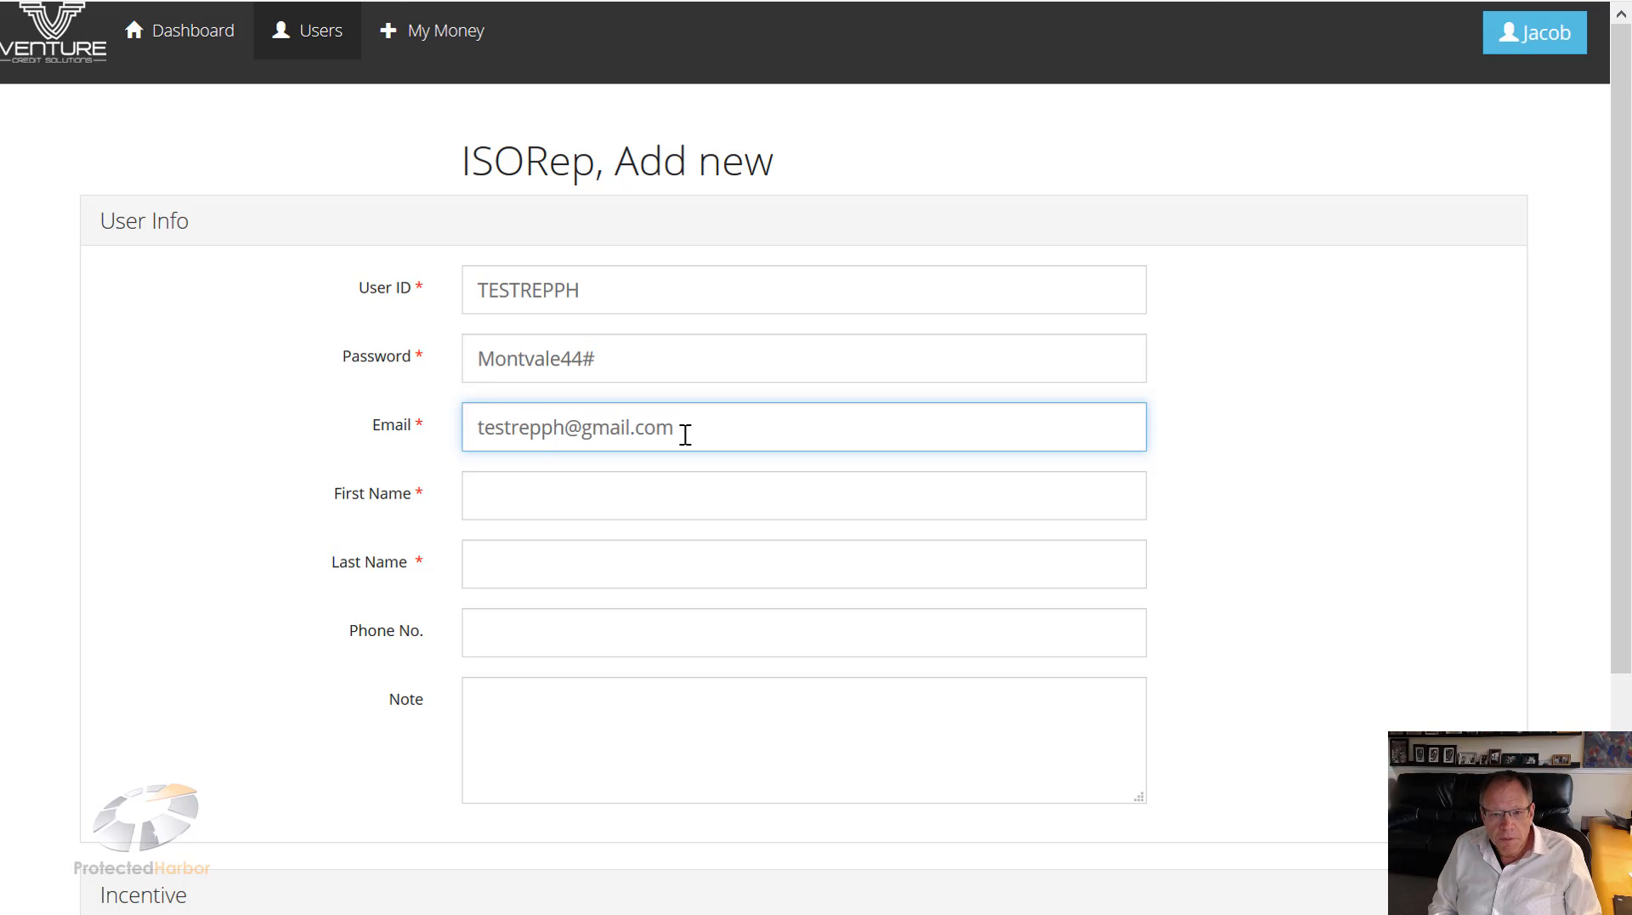
left_click(632, 485)
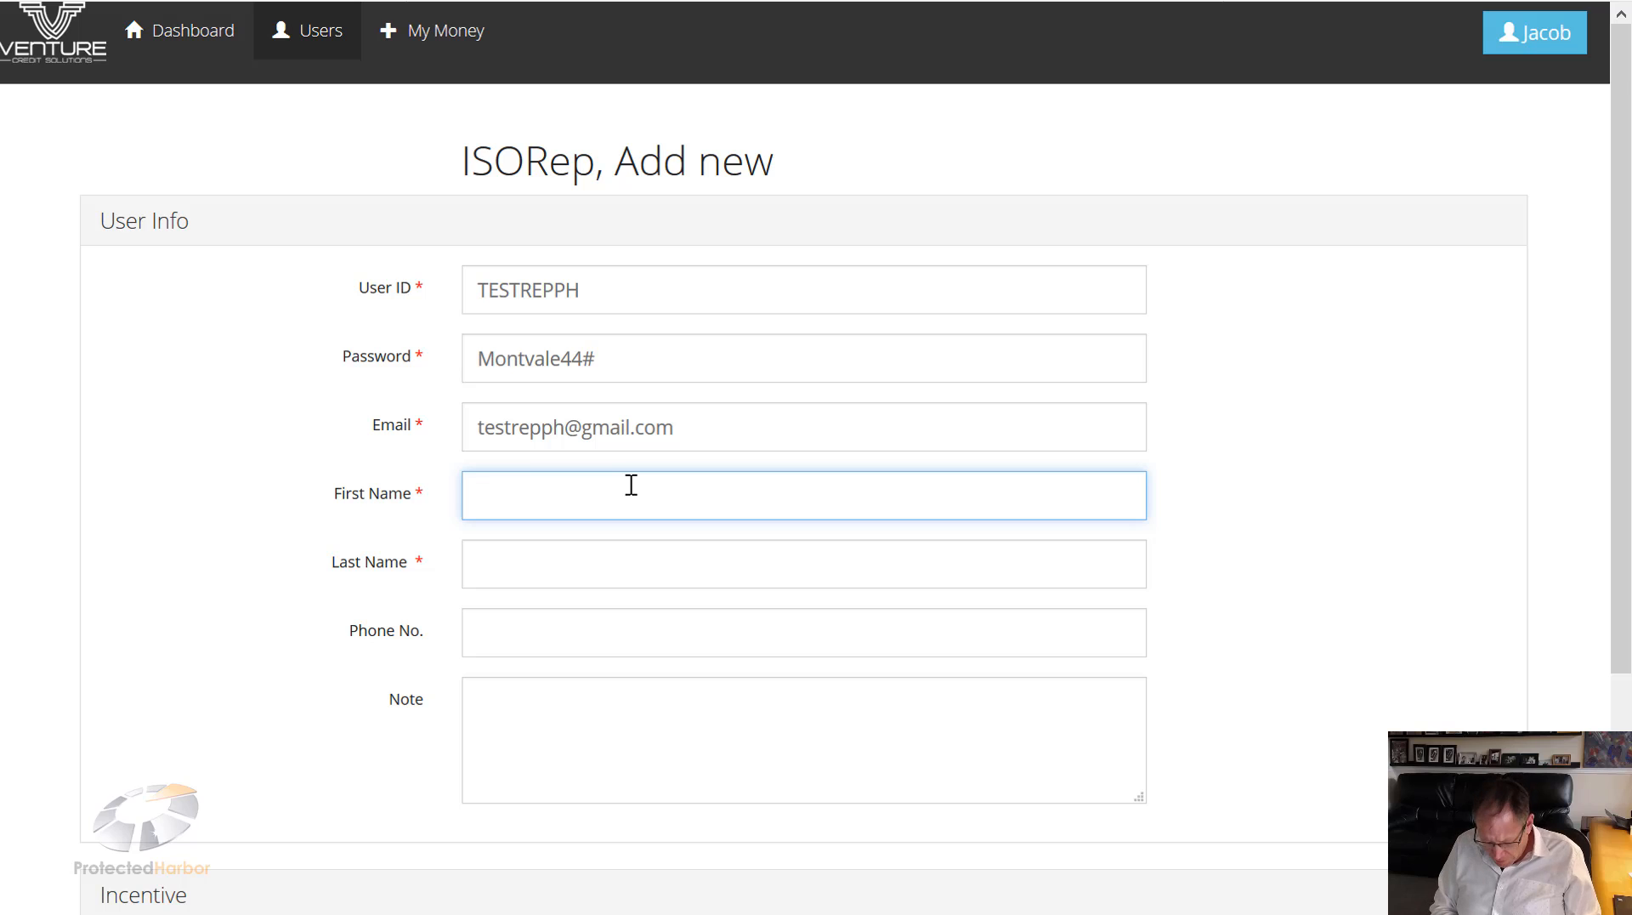
type("Joe")
key("Tab")
type("S")
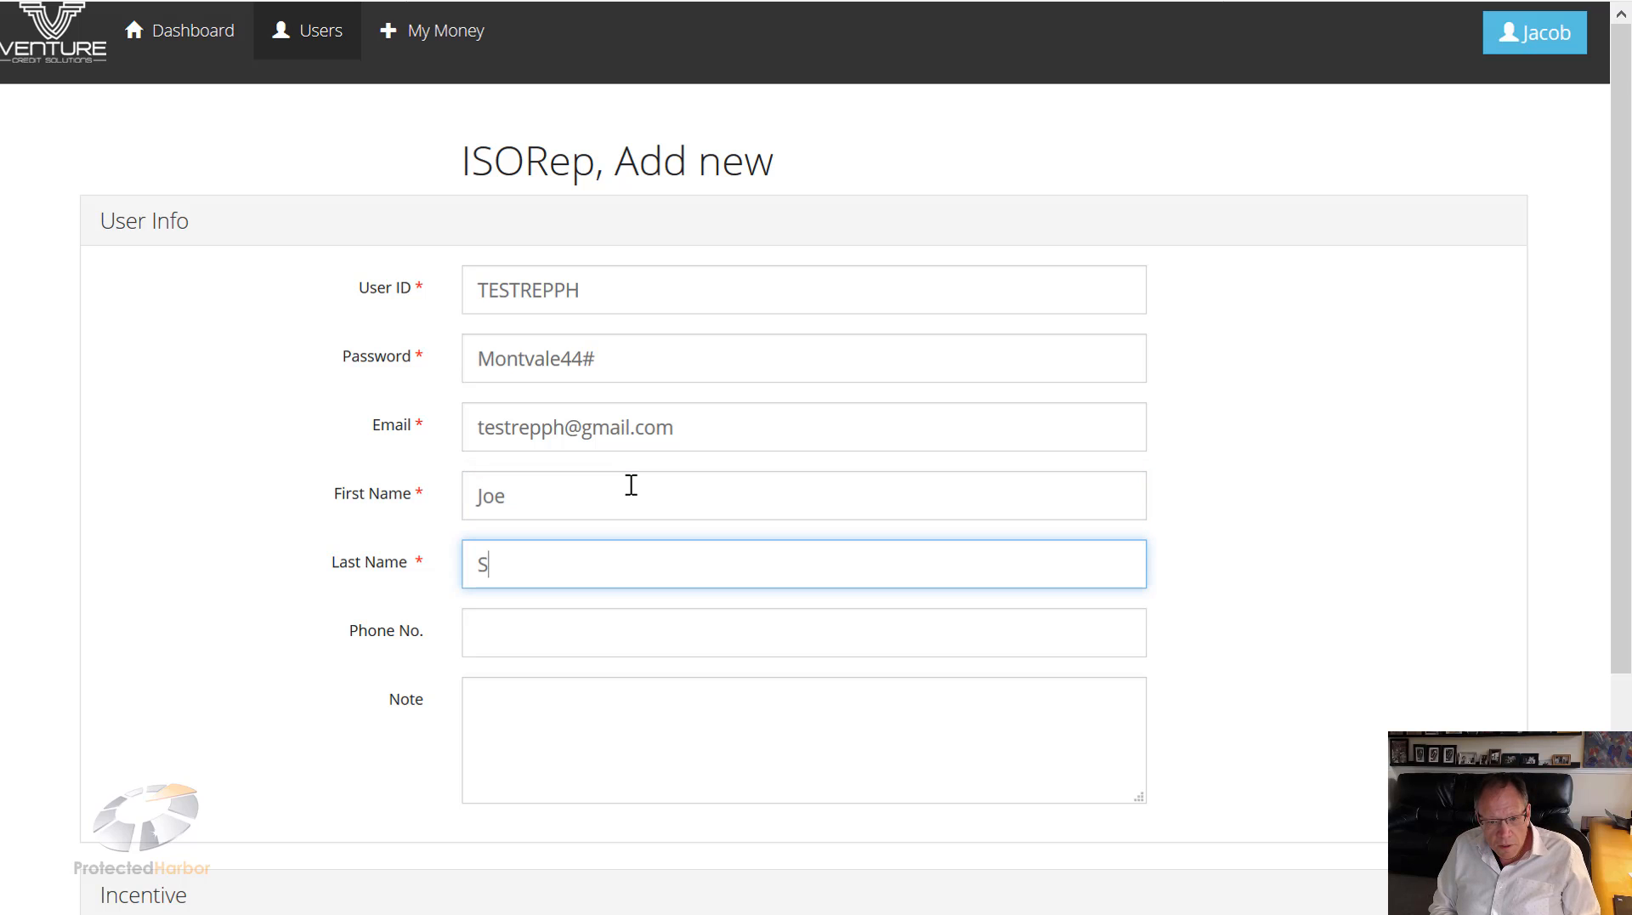
type("miyh")
key("Tab")
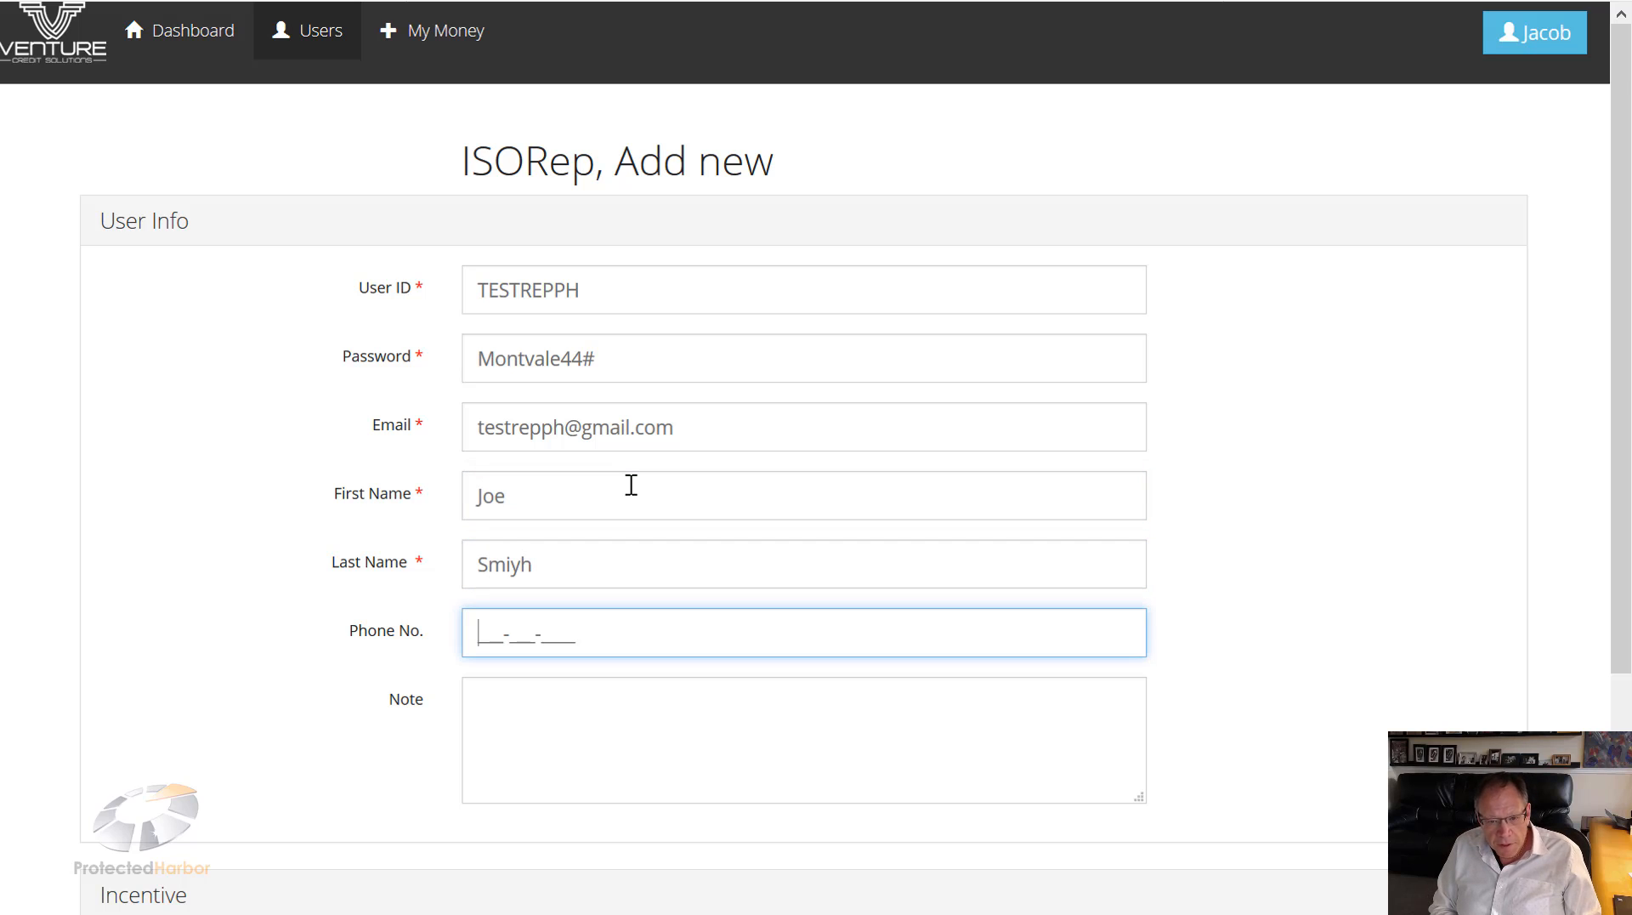
type("201-6")
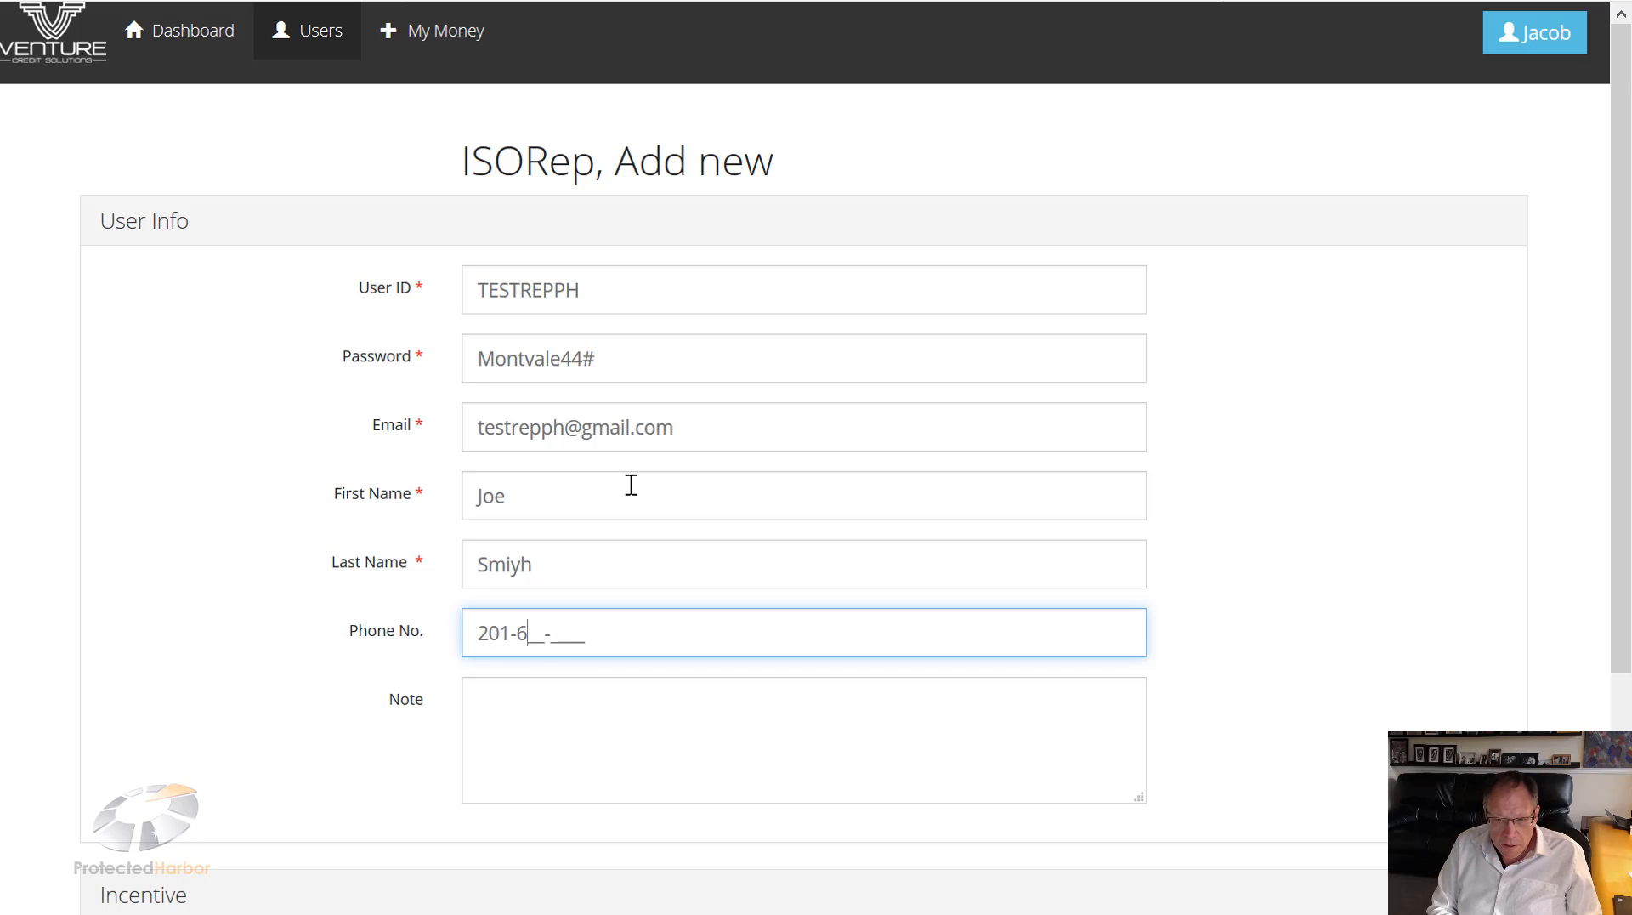
type("66-666")
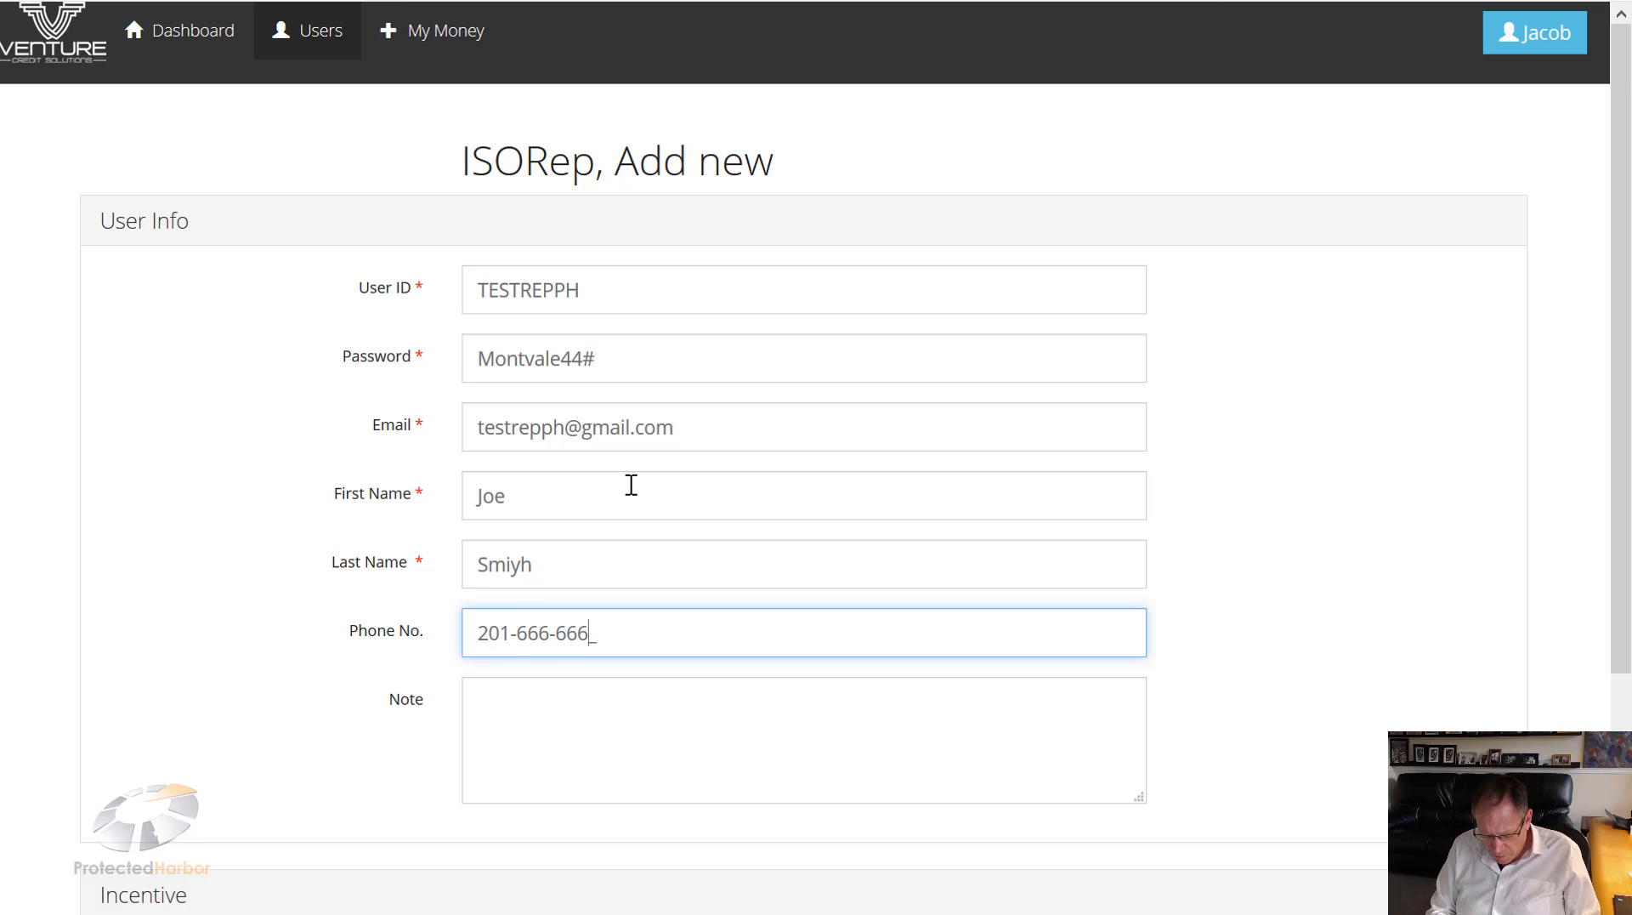
type("6")
Step: Add the note 'New Rep - starting May 14th'
left_click(634, 702)
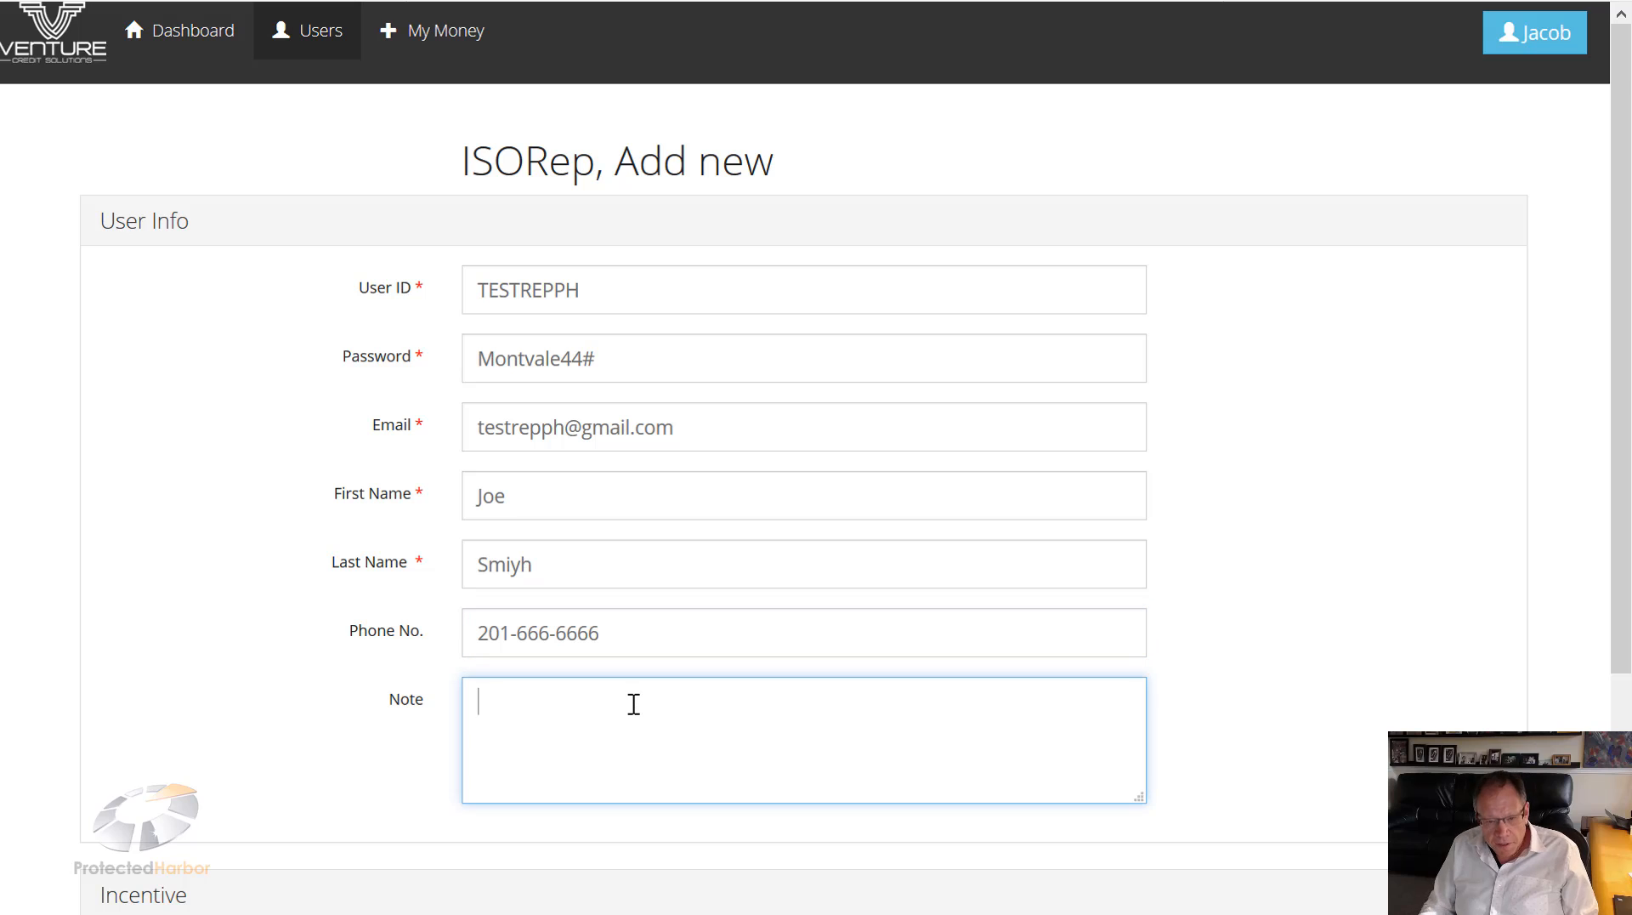
type("First")
key("BackSpace")
key("BackSpace")
key("BackSpace")
key("BackSpace")
key("BackSpace")
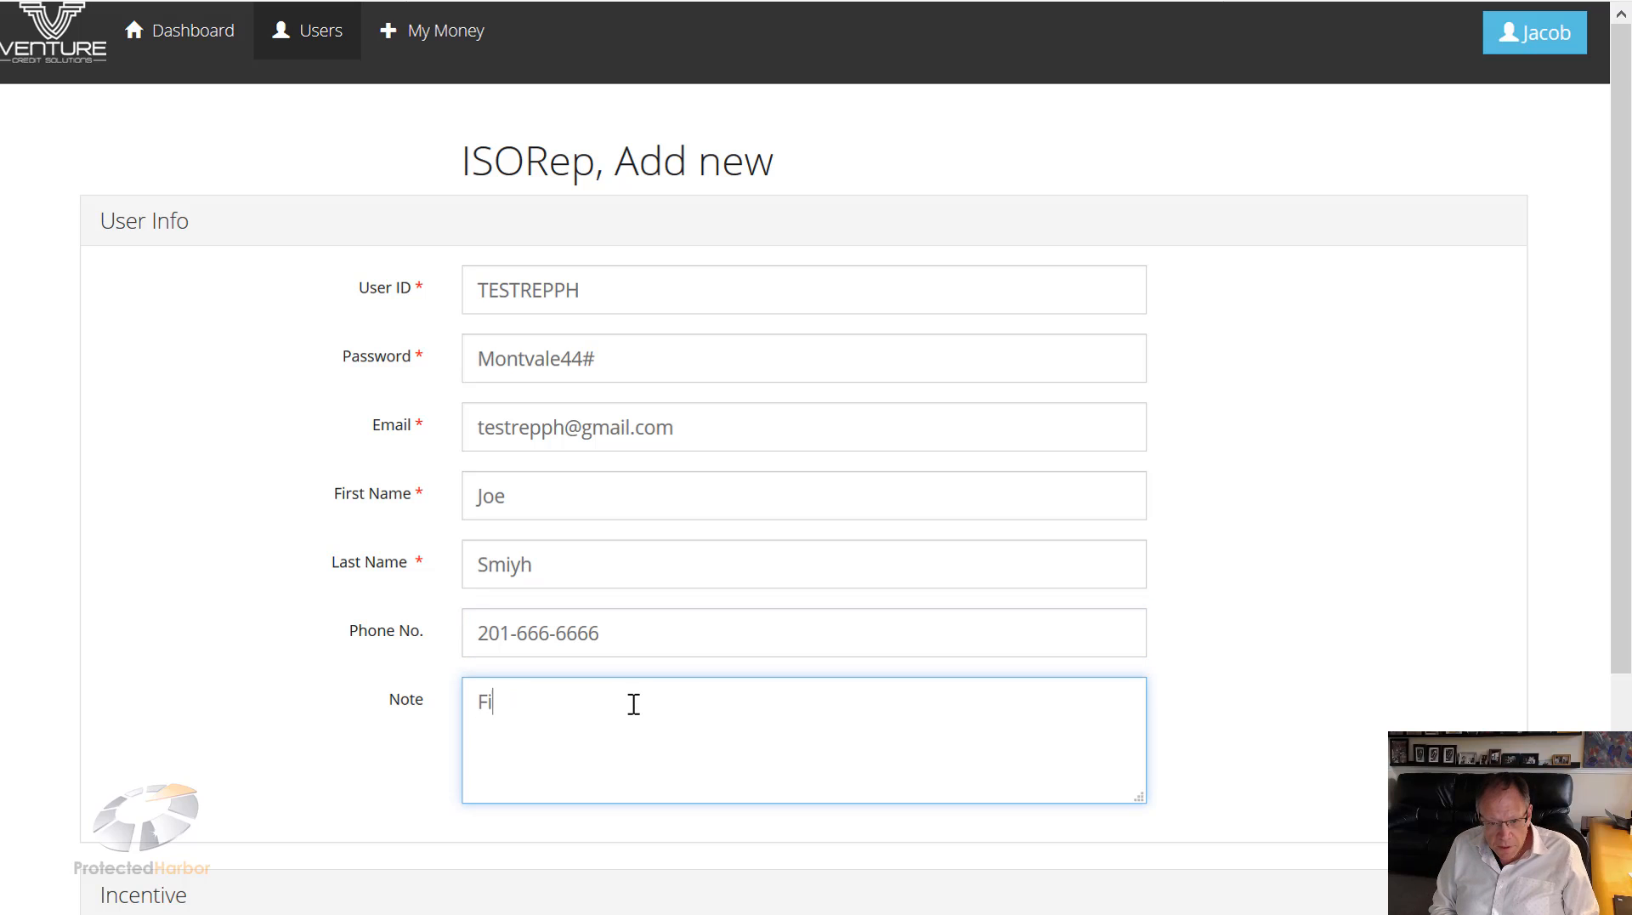
type("New Rep ")
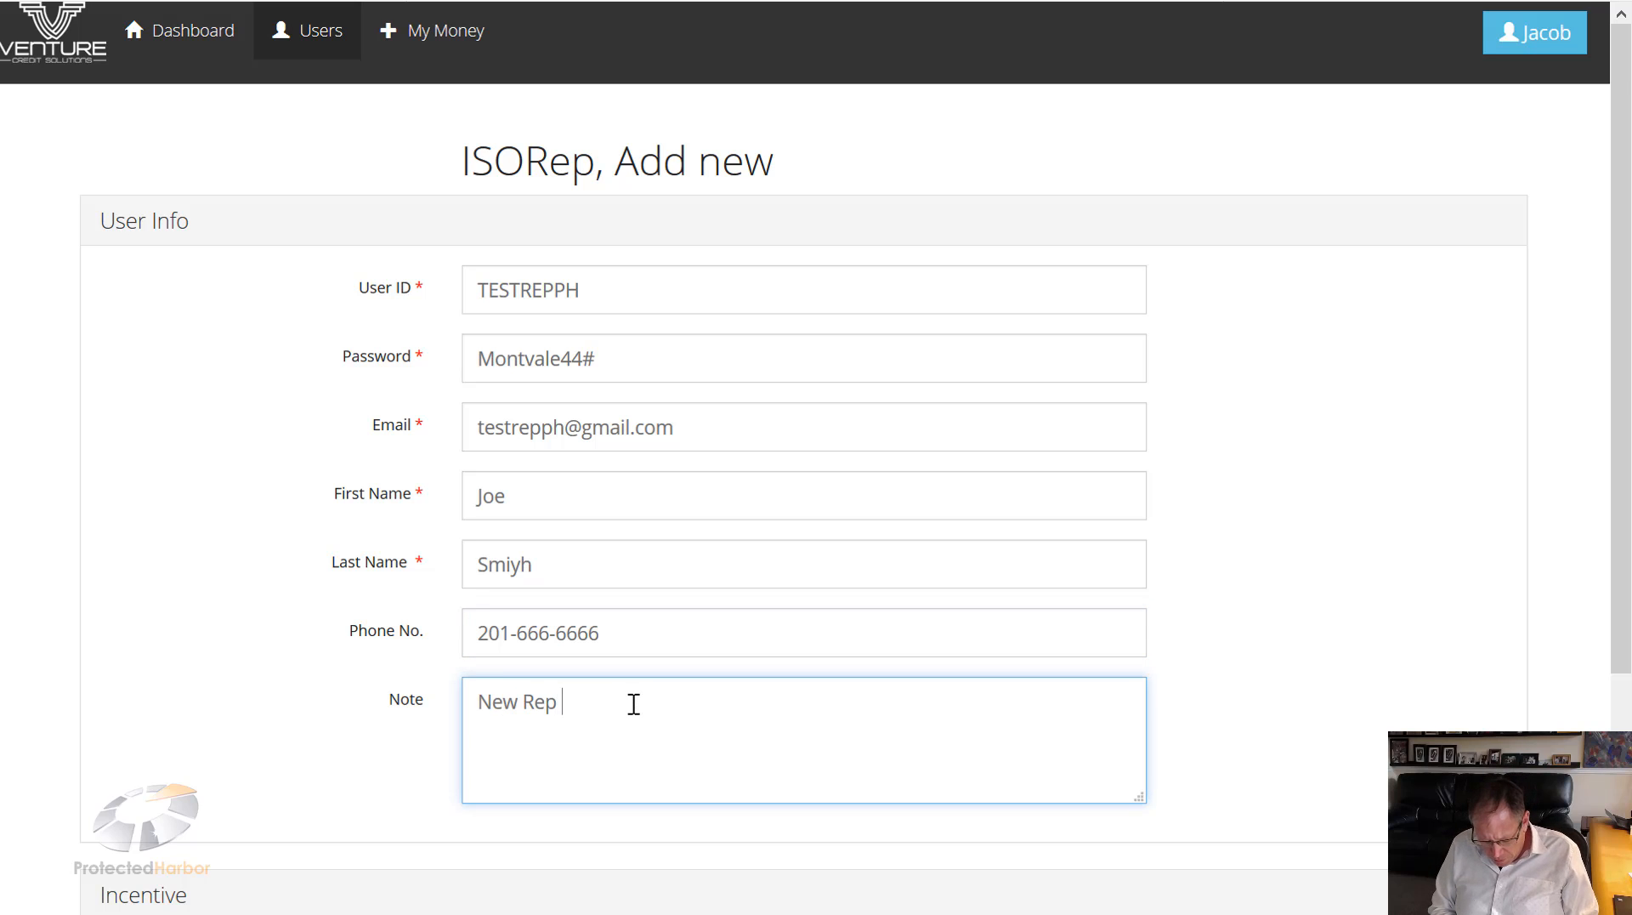
type("- starting M")
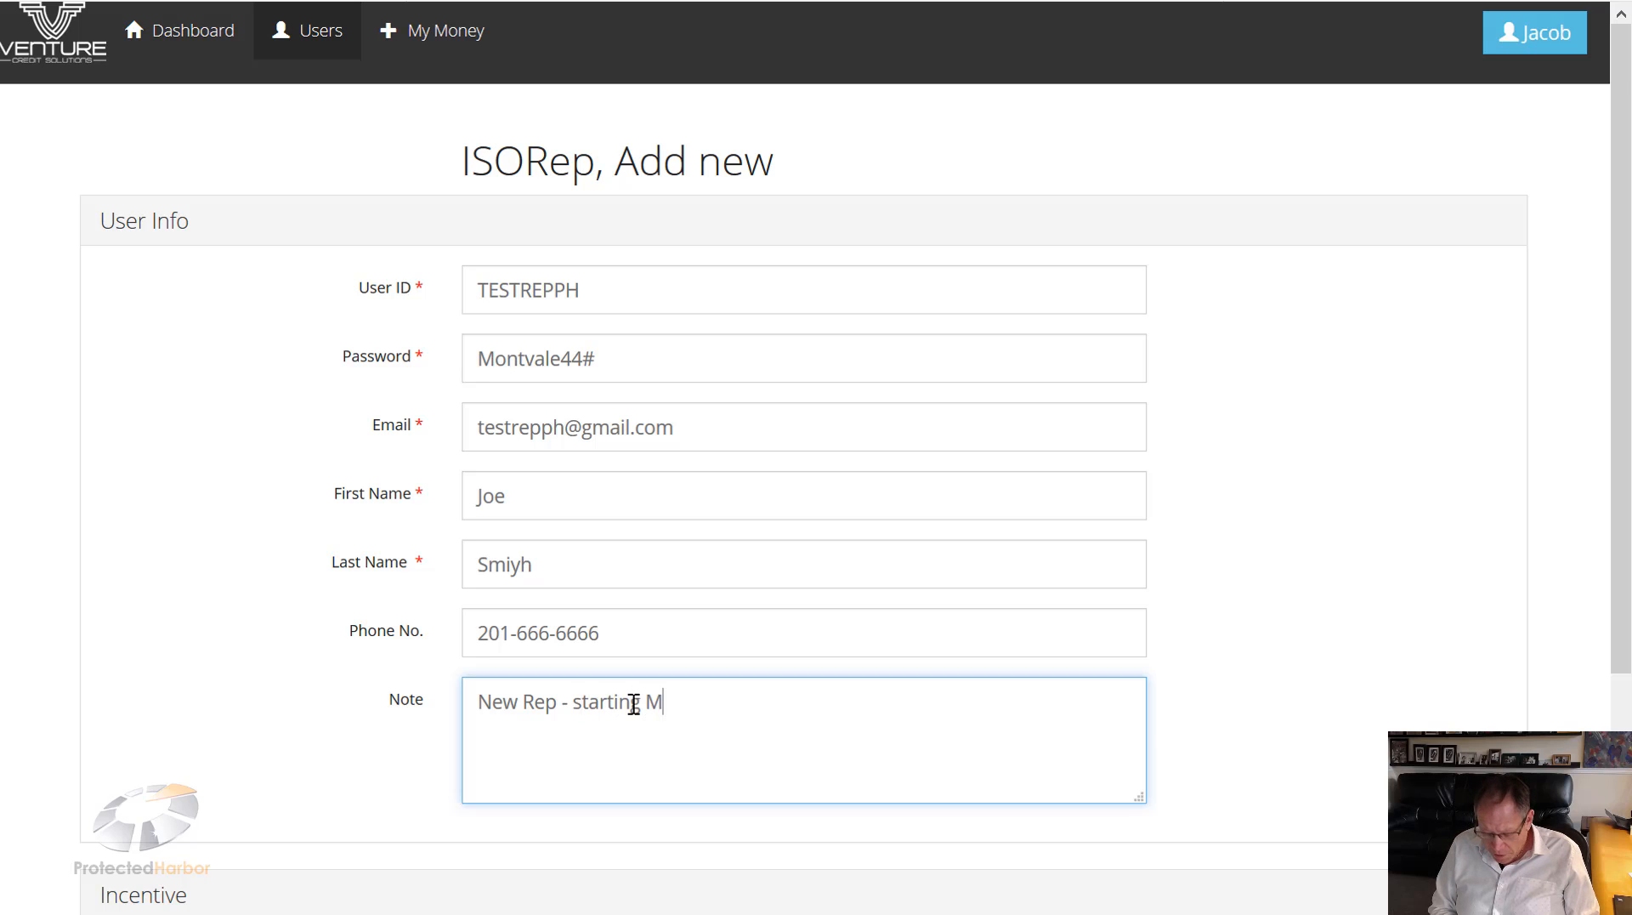
type("ay 14th")
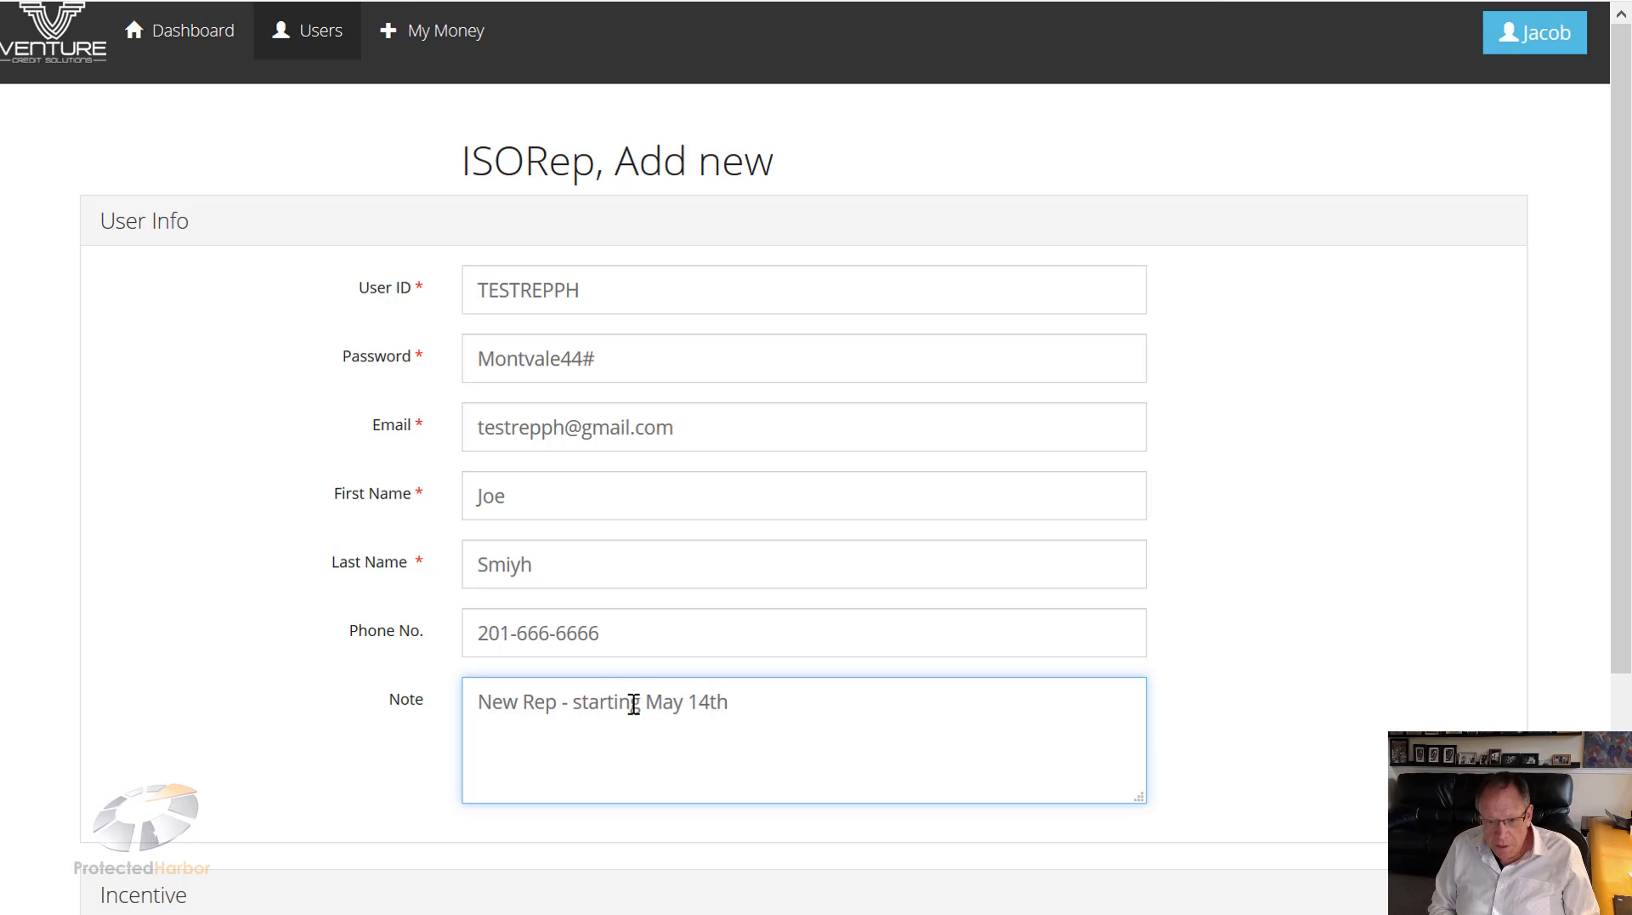
scroll(633, 704, "down", 3)
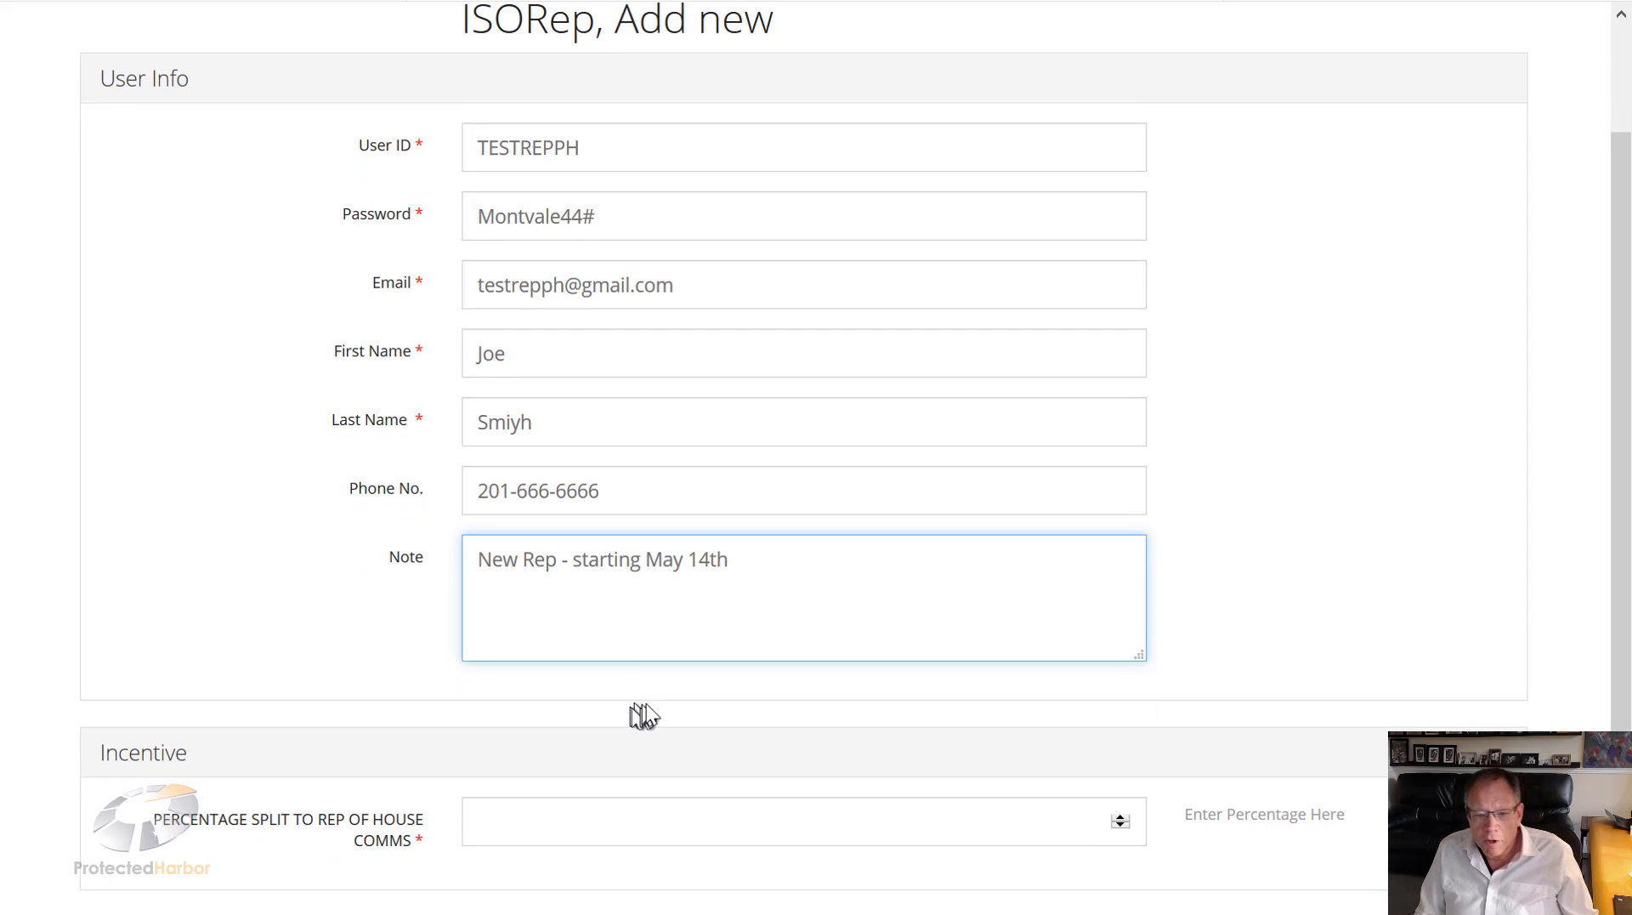
scroll(655, 700, "up", 3)
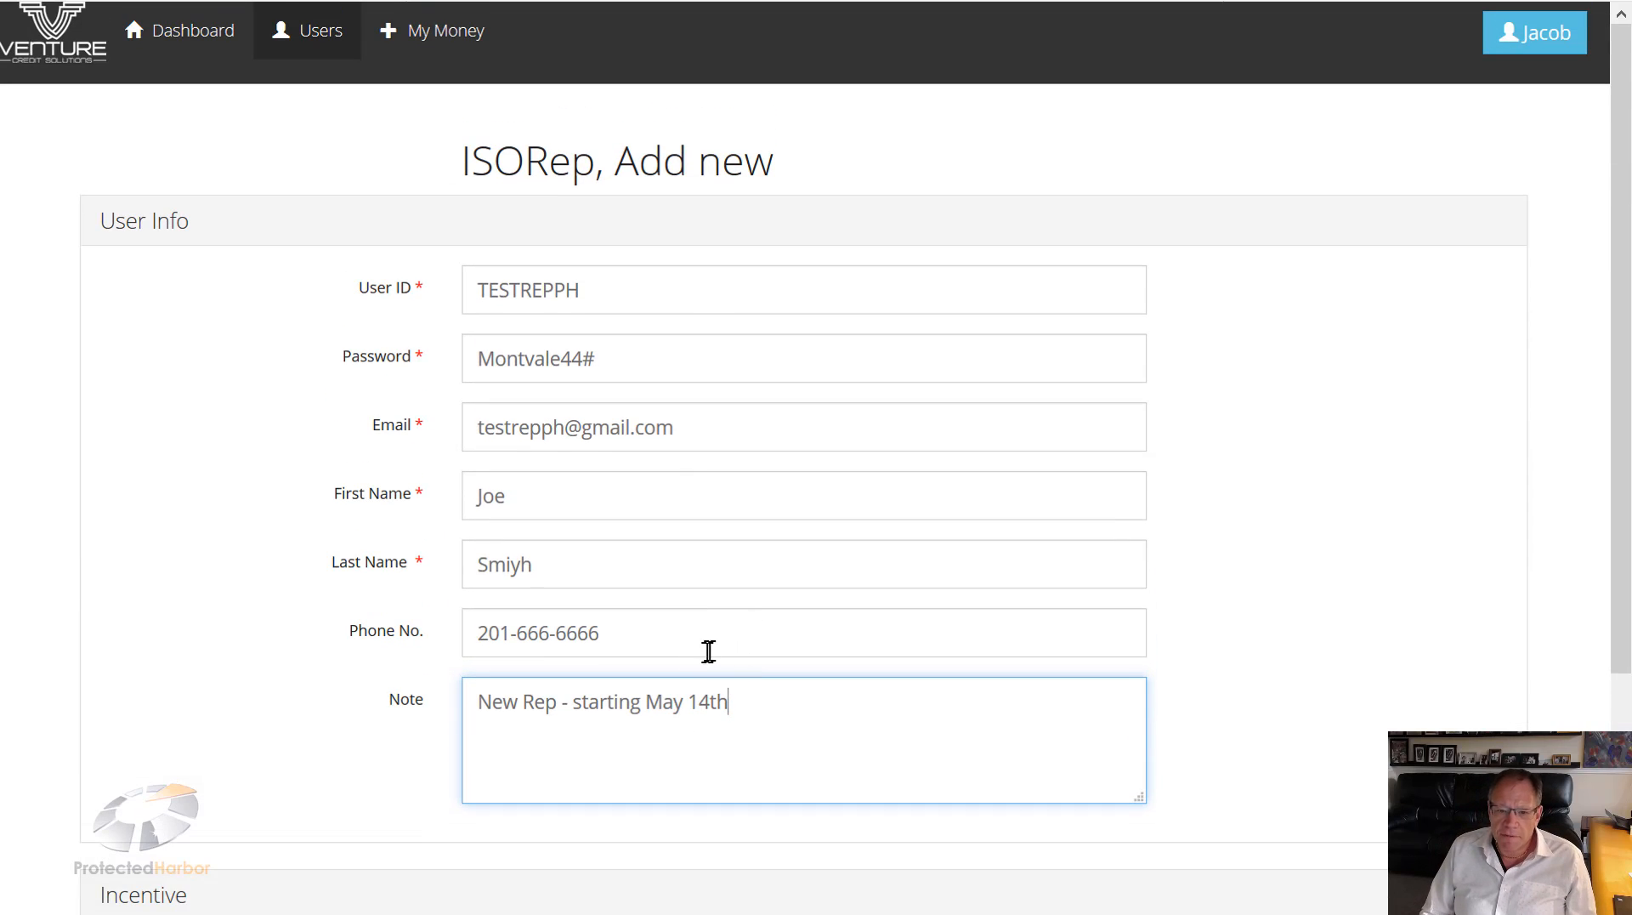
Step: Fix the last name's spelling, set Percentage Split to 10, and save the rep
scroll(709, 654, "down", 3)
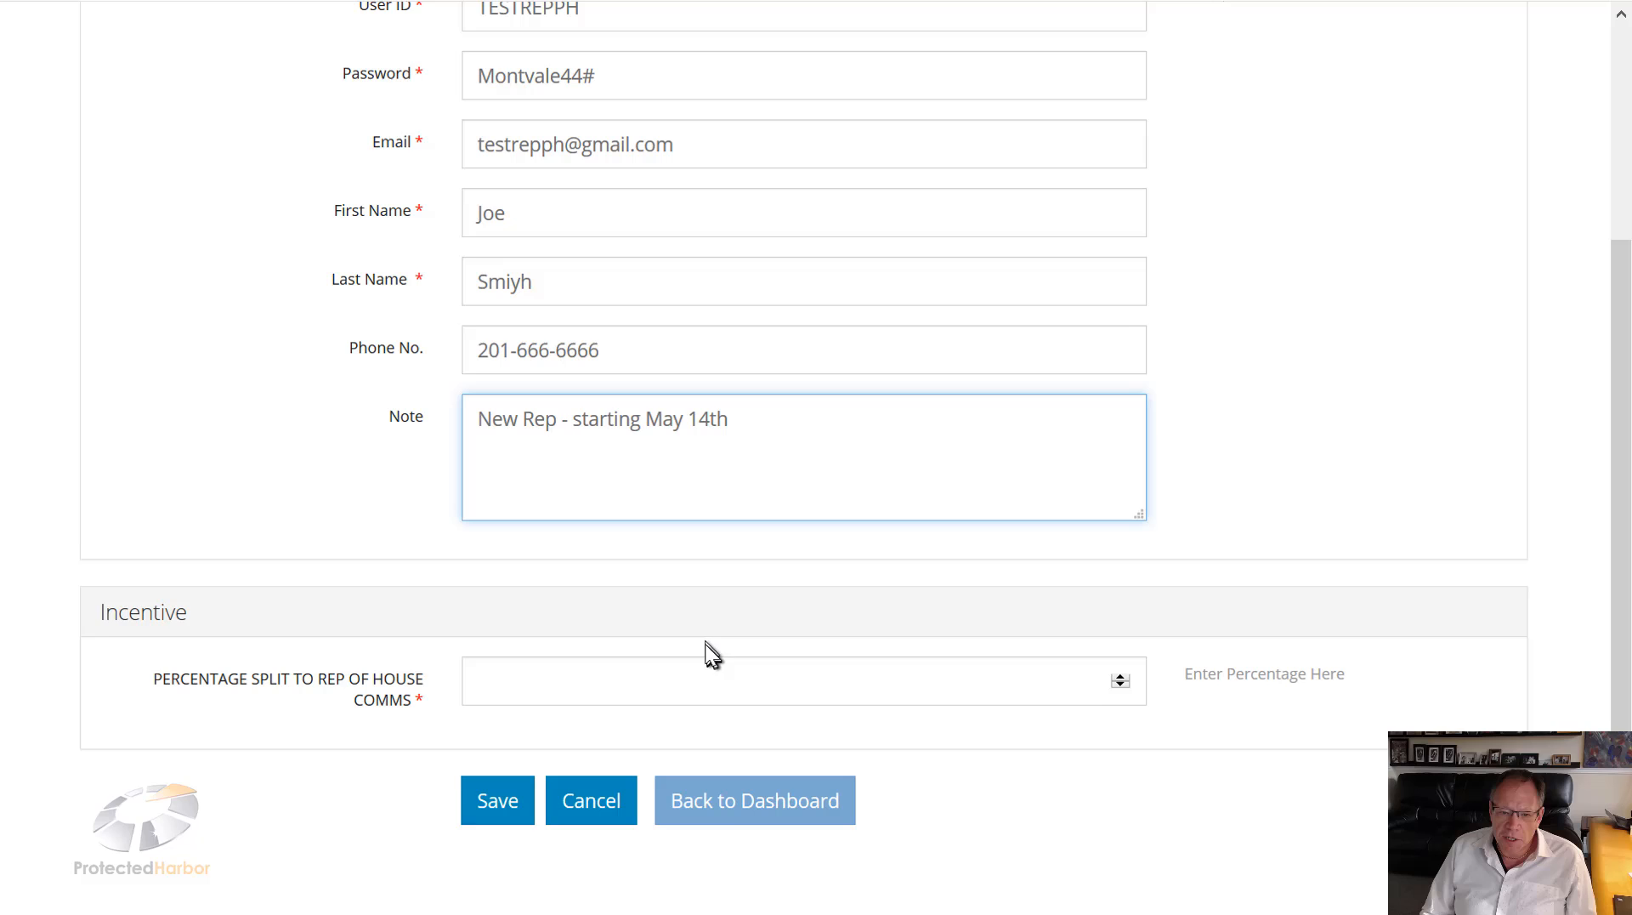
left_click(532, 690)
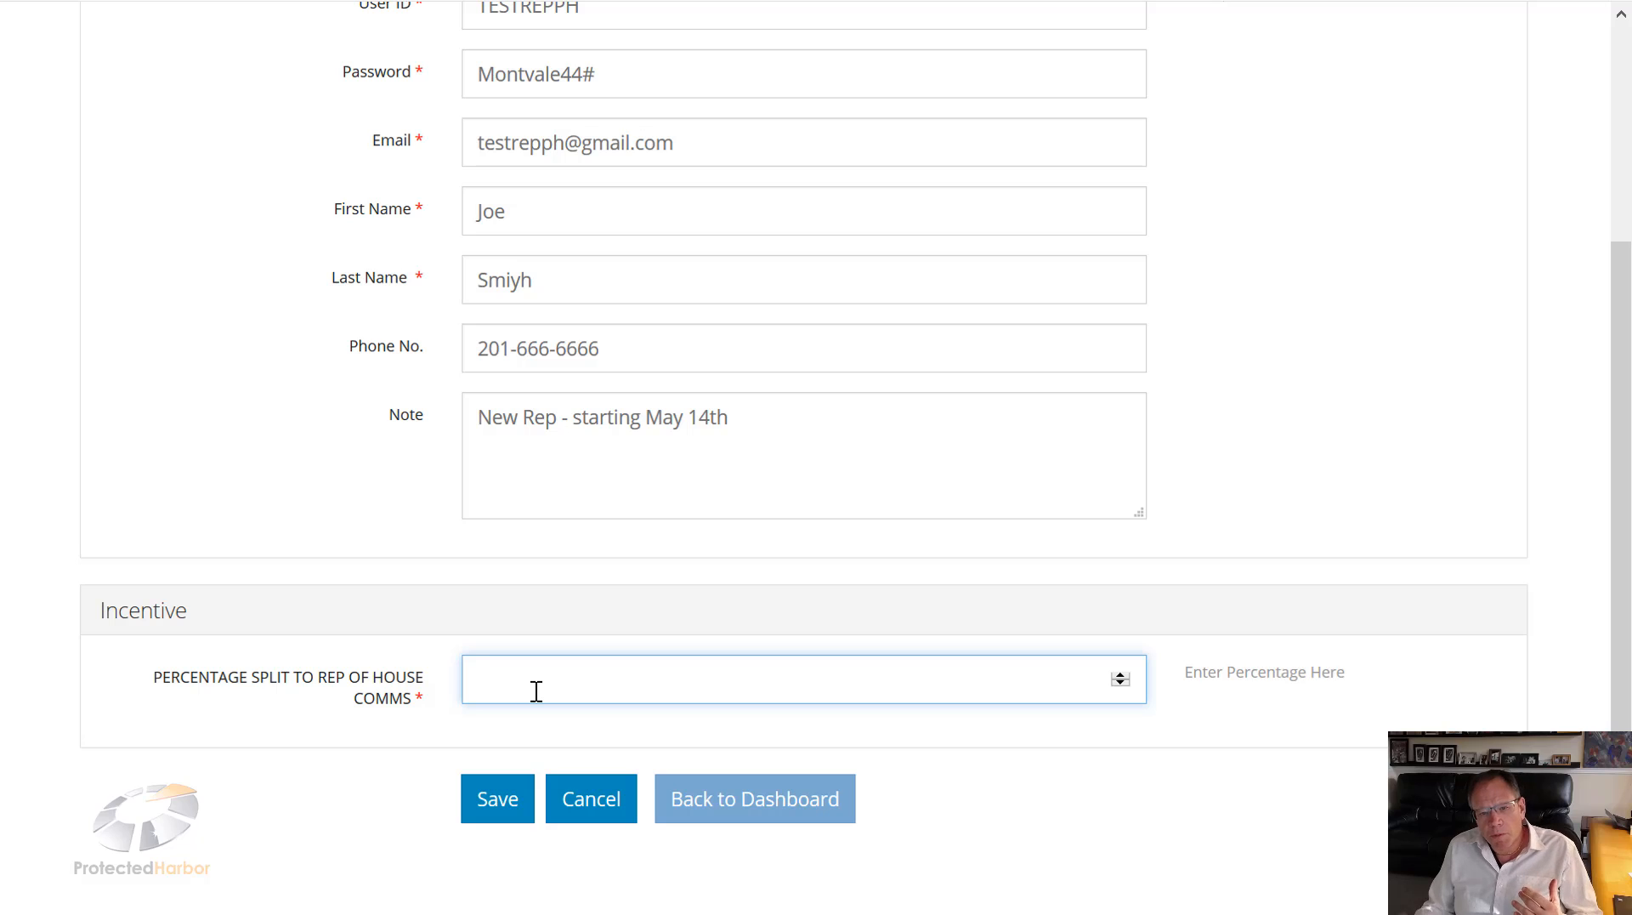
type("3")
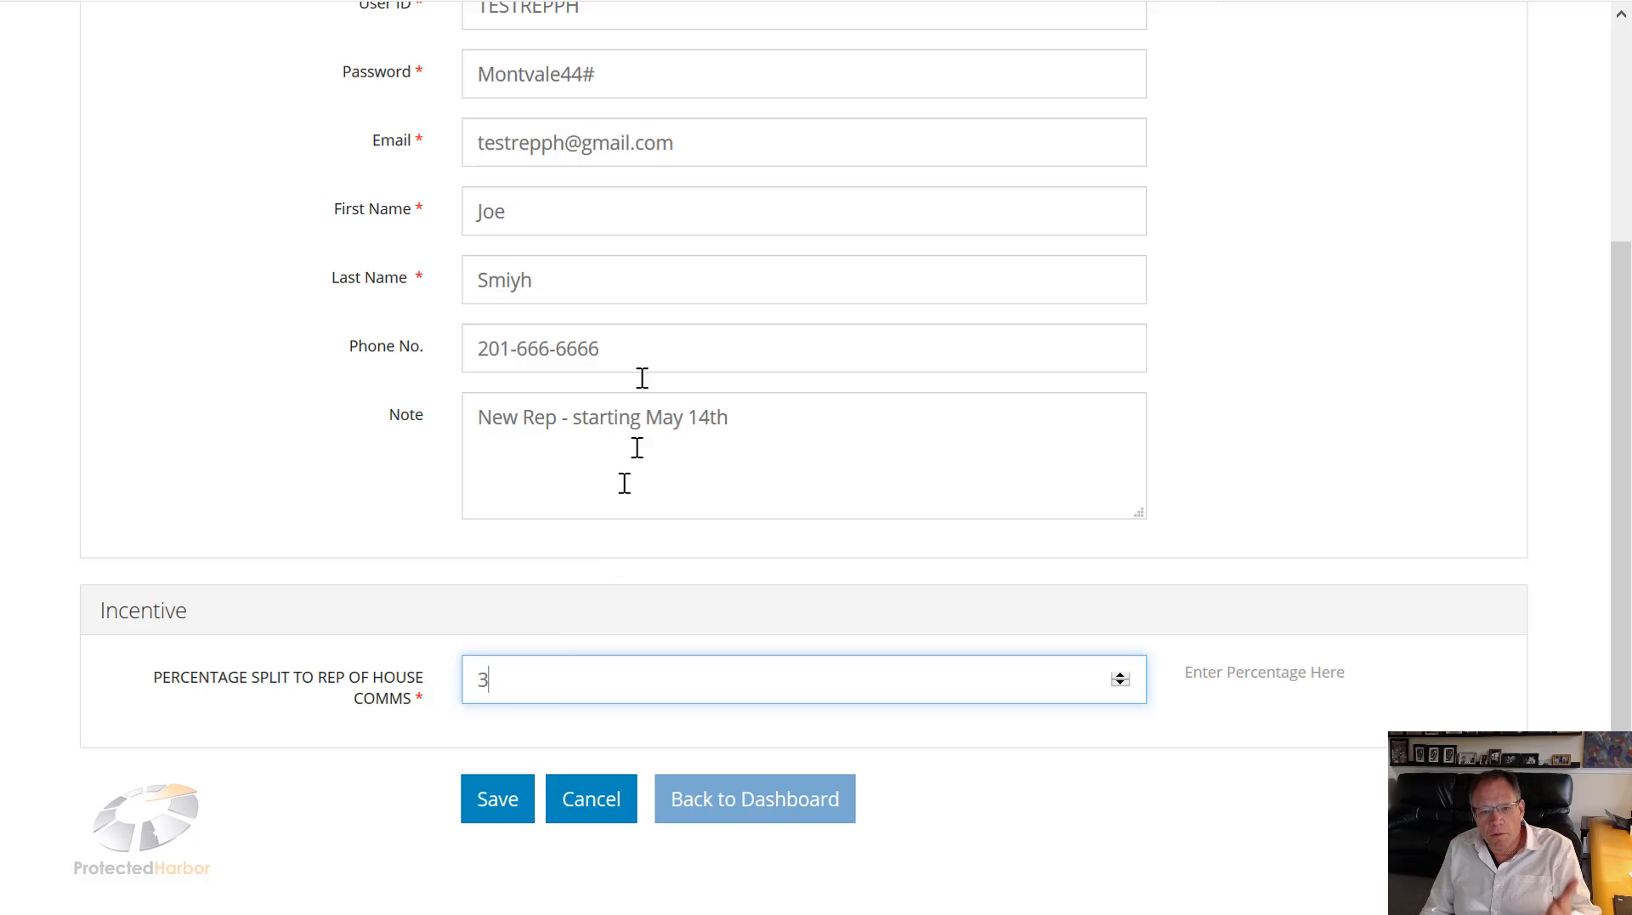
left_click(540, 285)
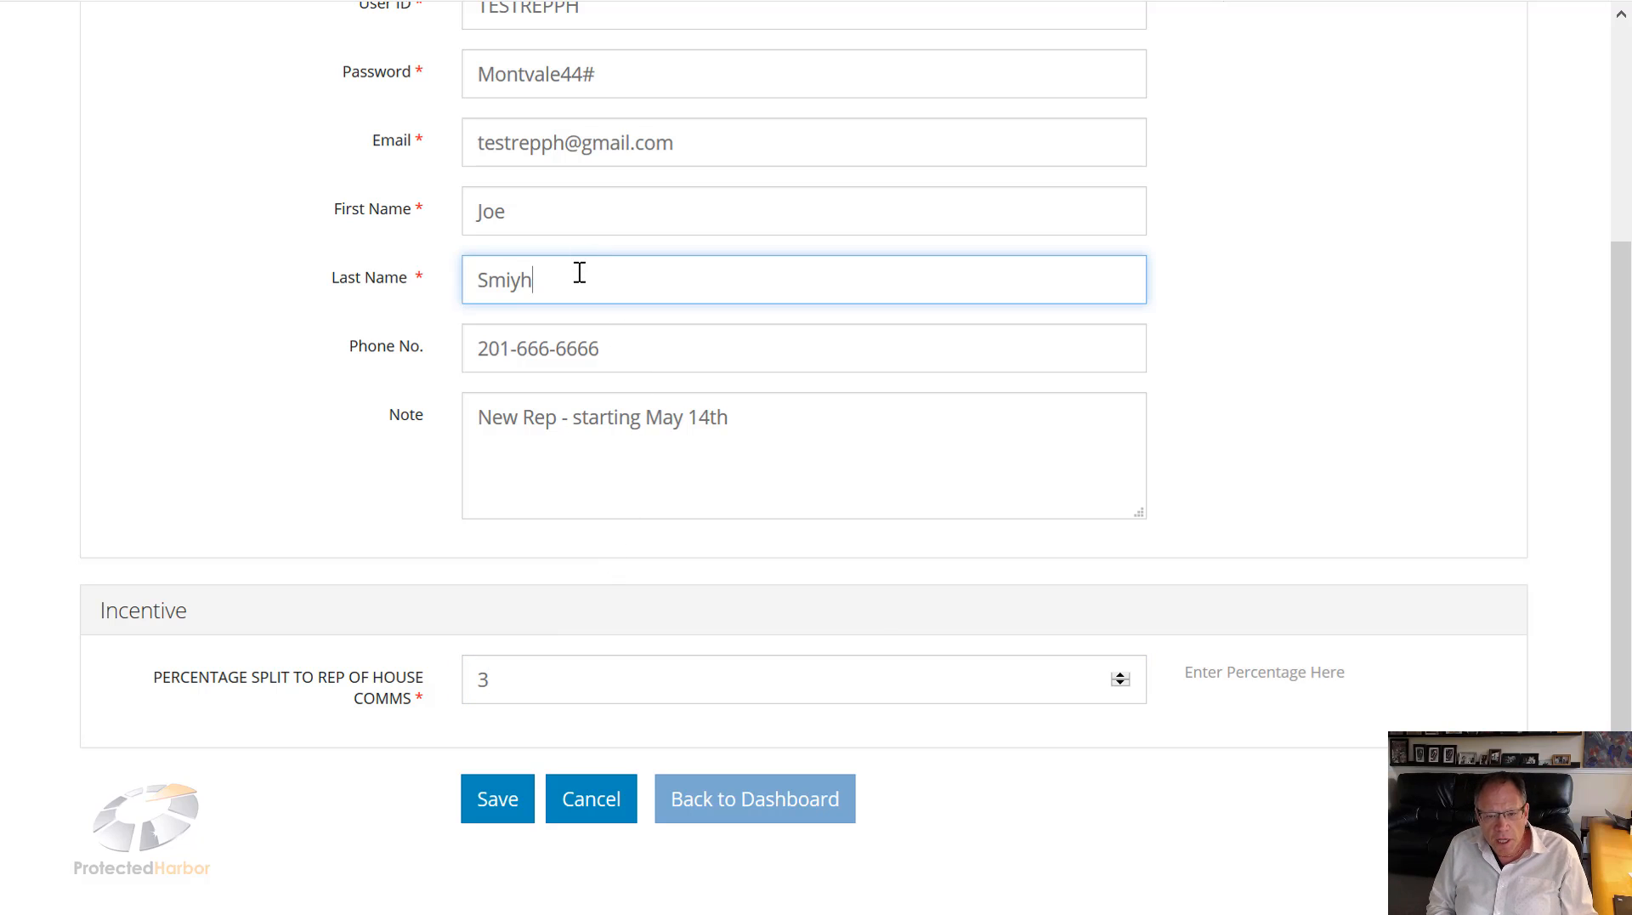
key("BackSpace")
key("BackSpace")
key("BackSpace")
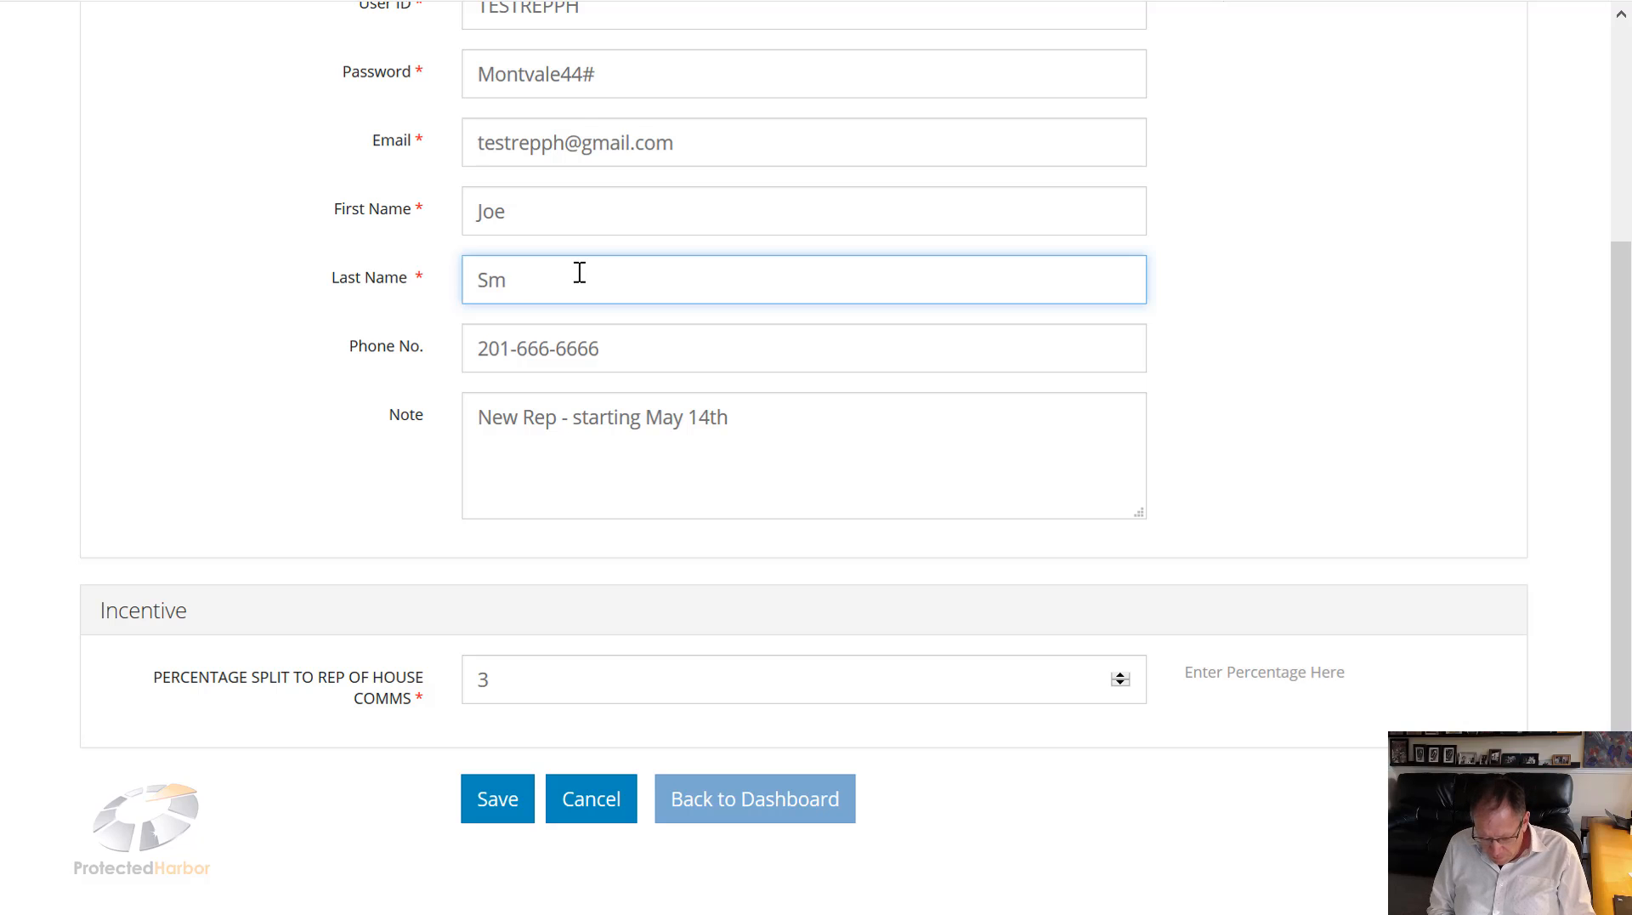
type("ith")
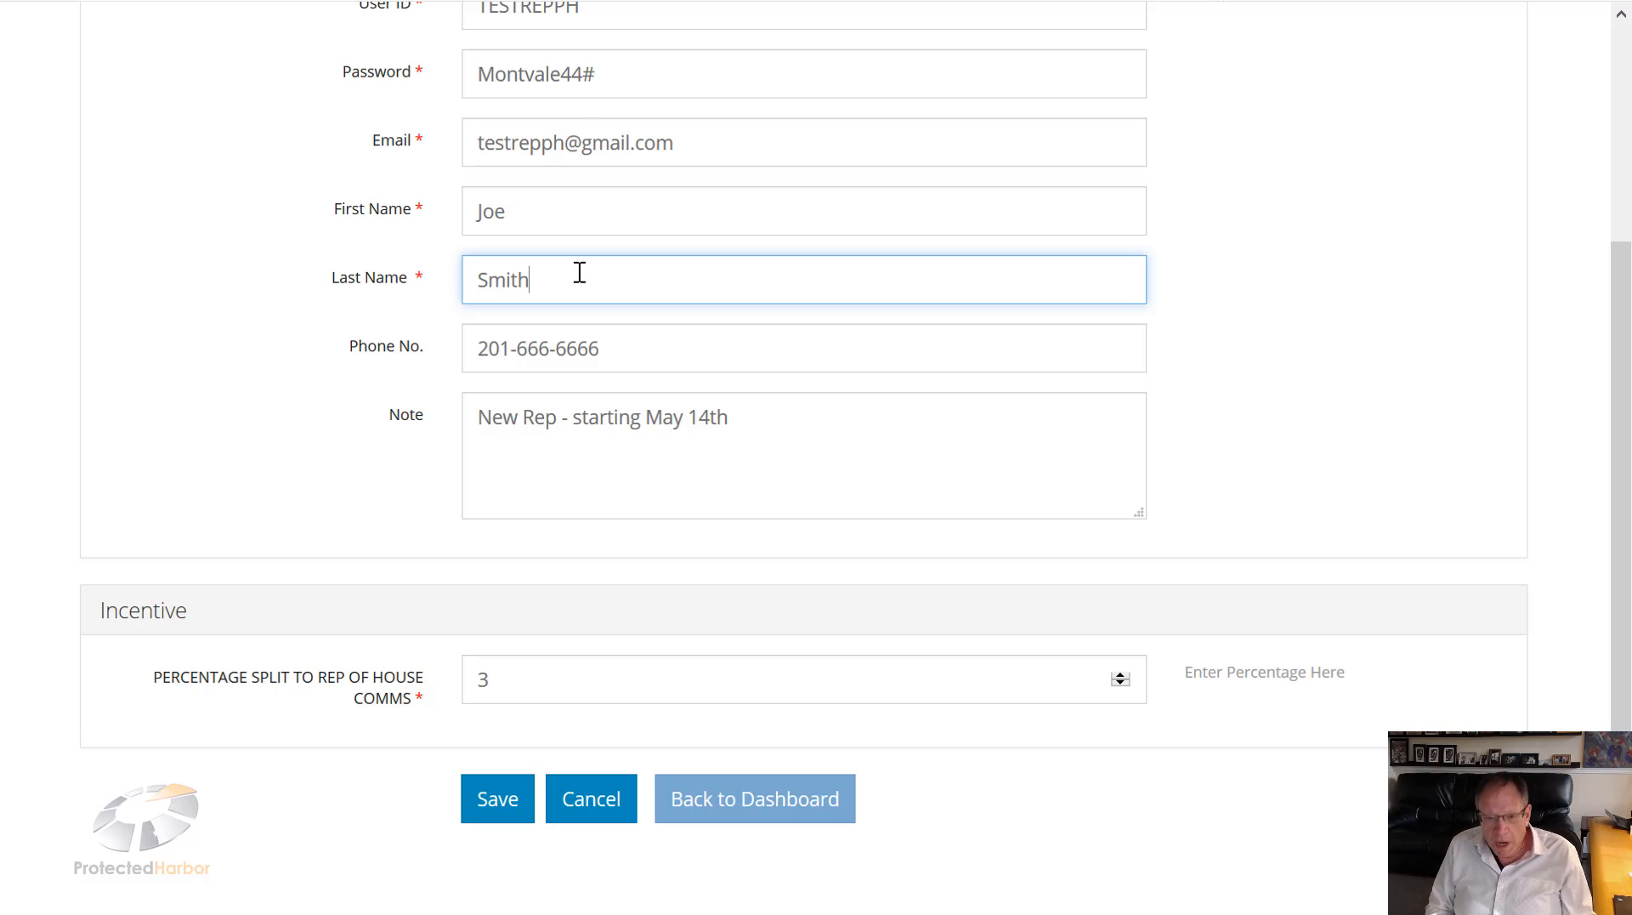
double_click(484, 680)
type("10")
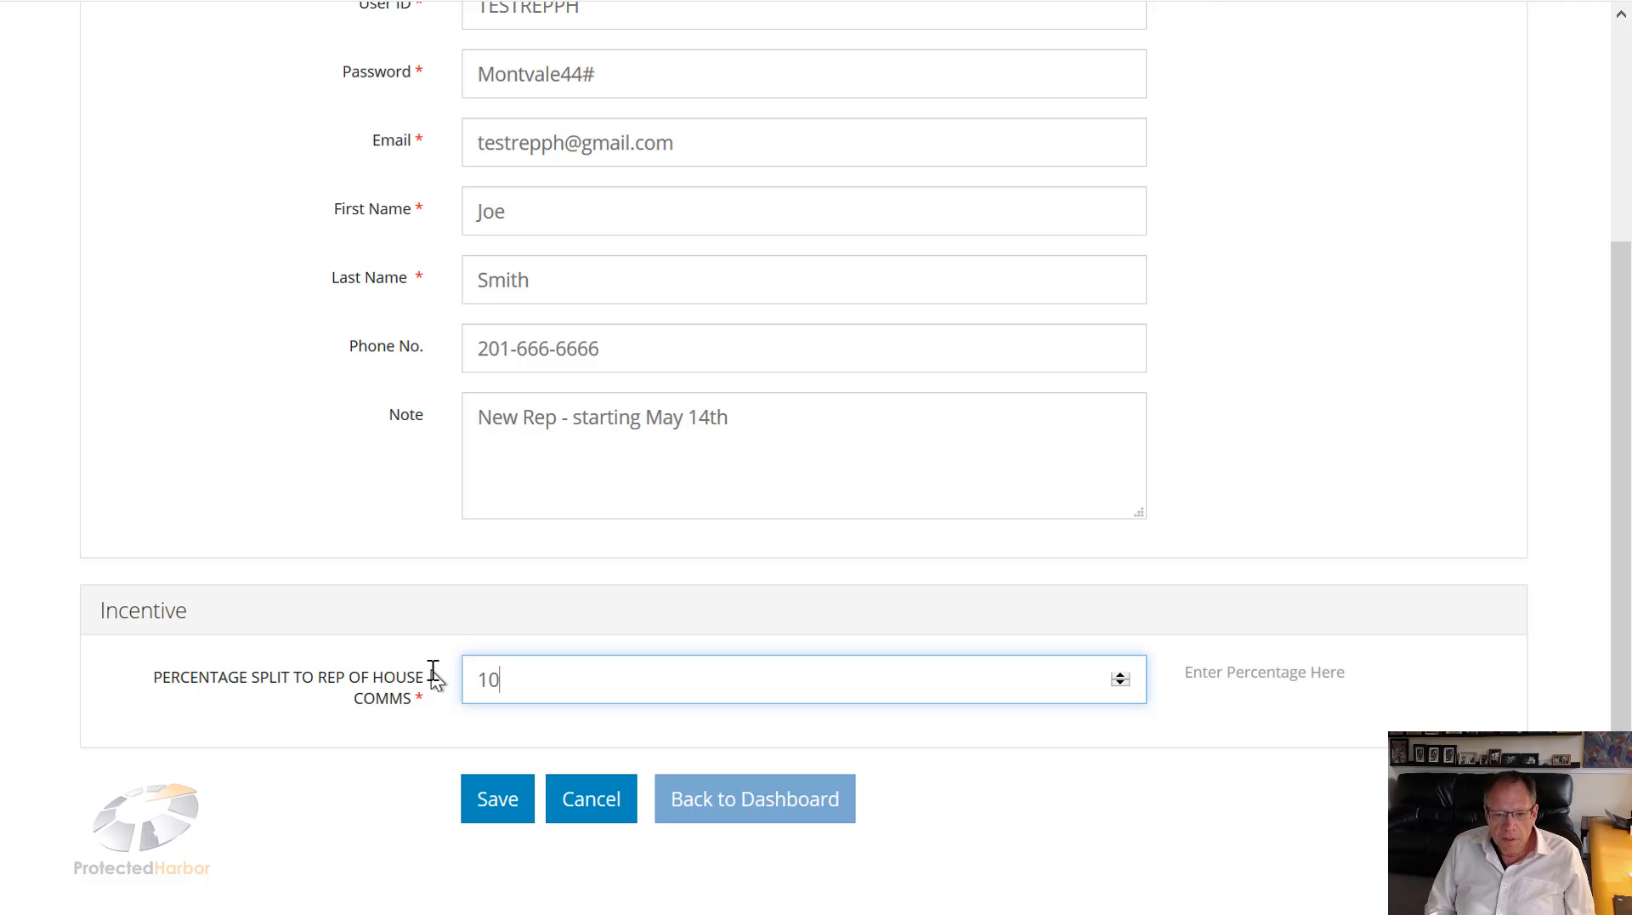
left_click(502, 801)
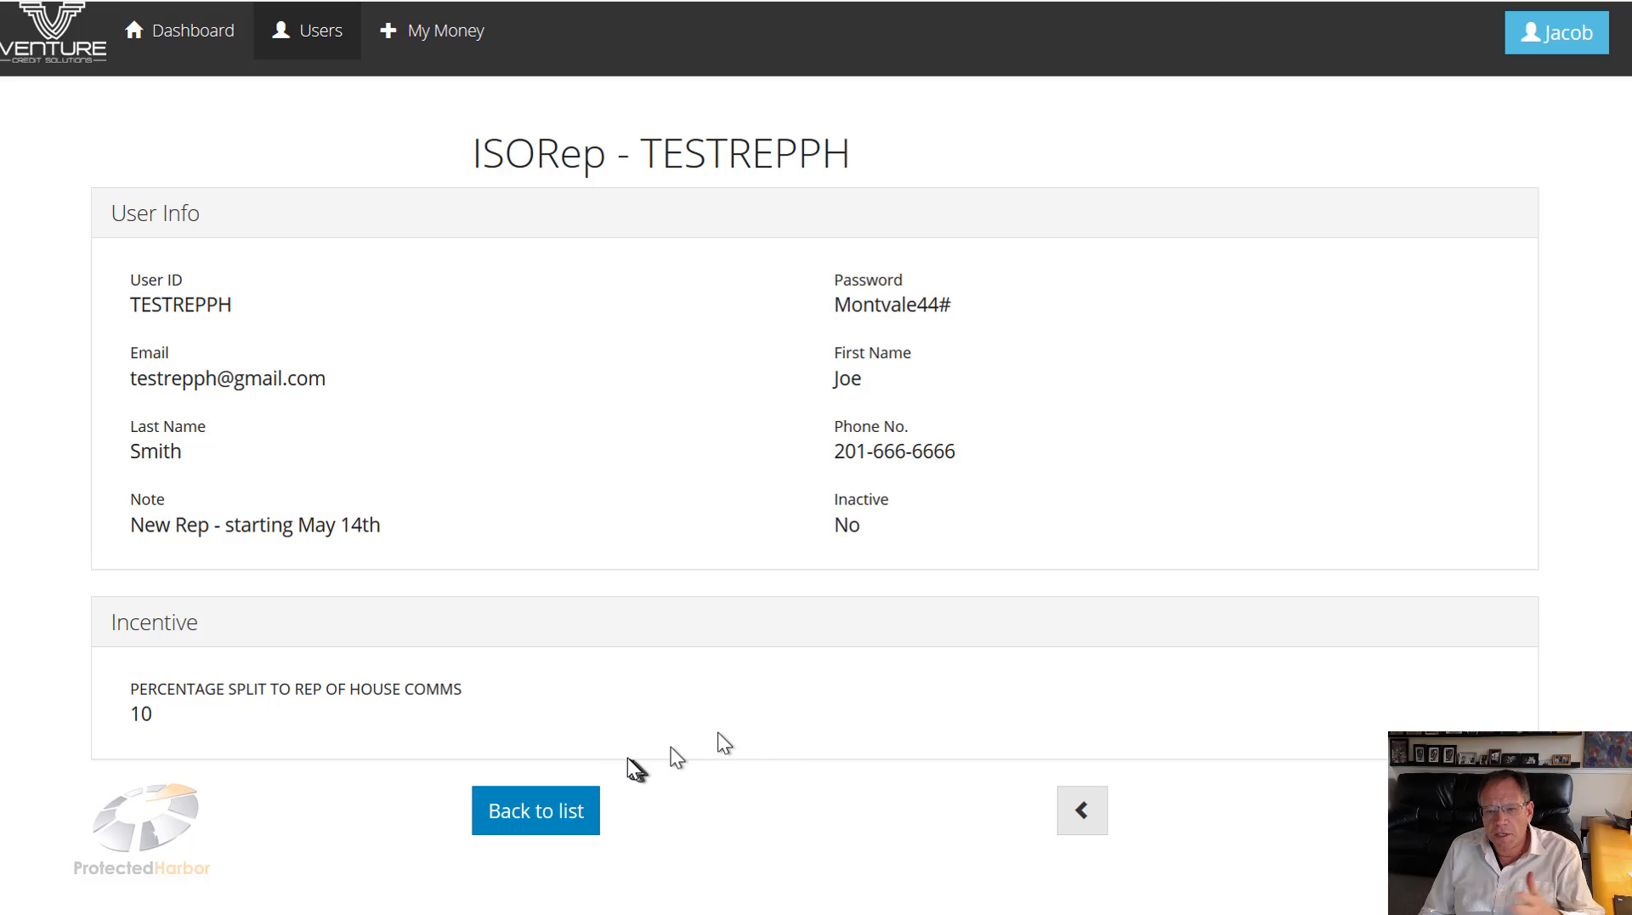
Step: Go from the saved TESTREPPH record back to the users list
left_click(553, 817)
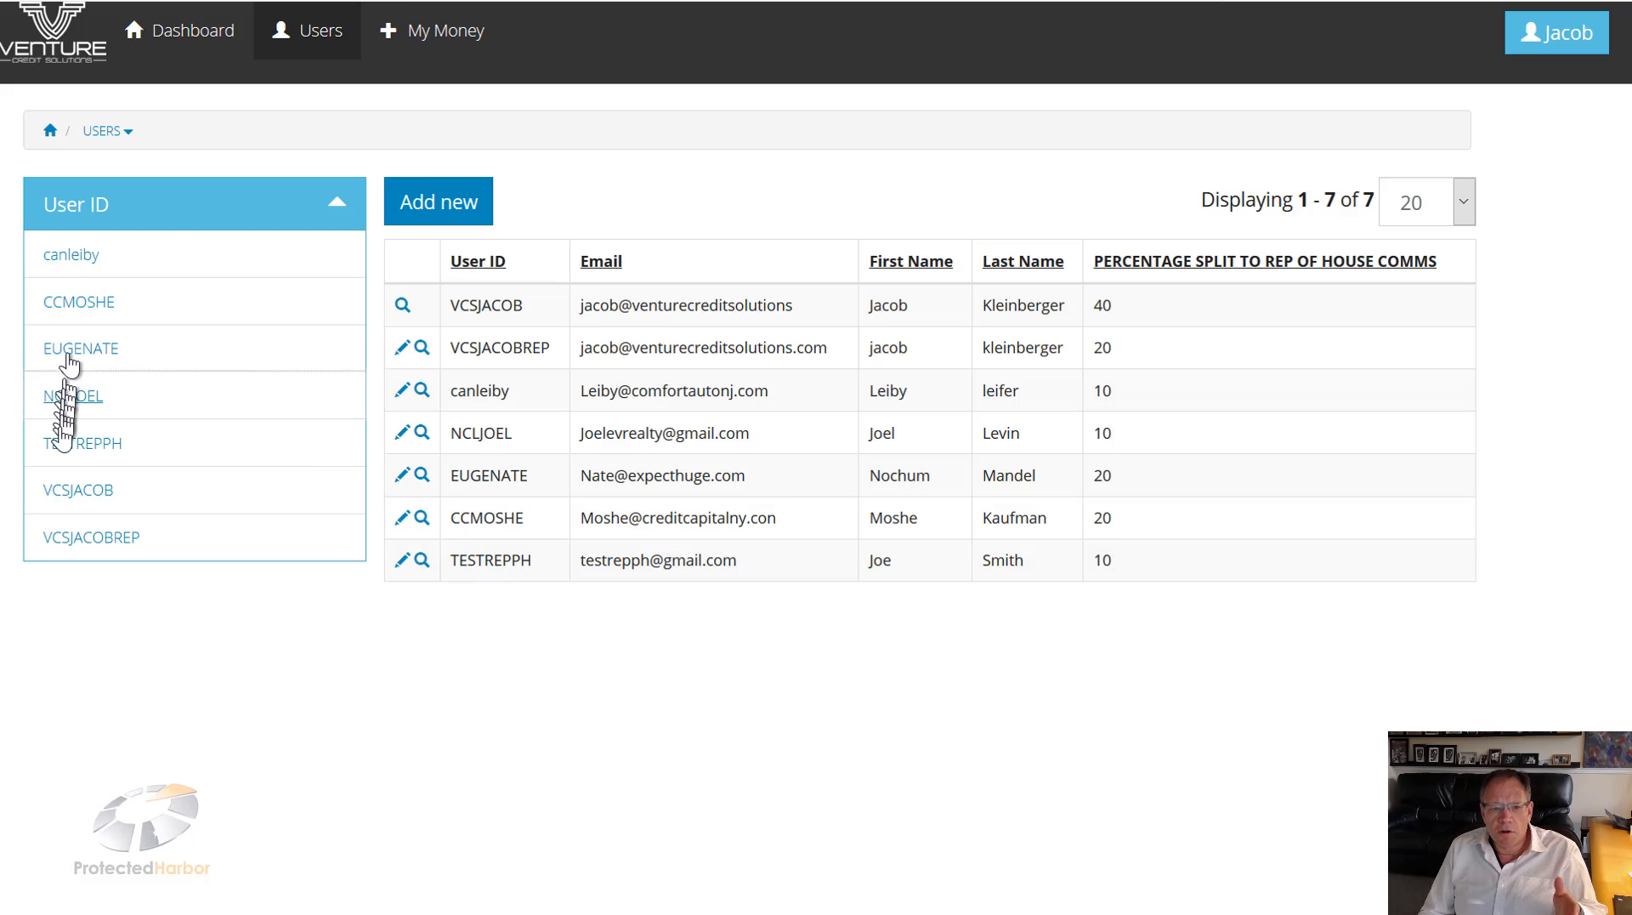
left_click(73, 459)
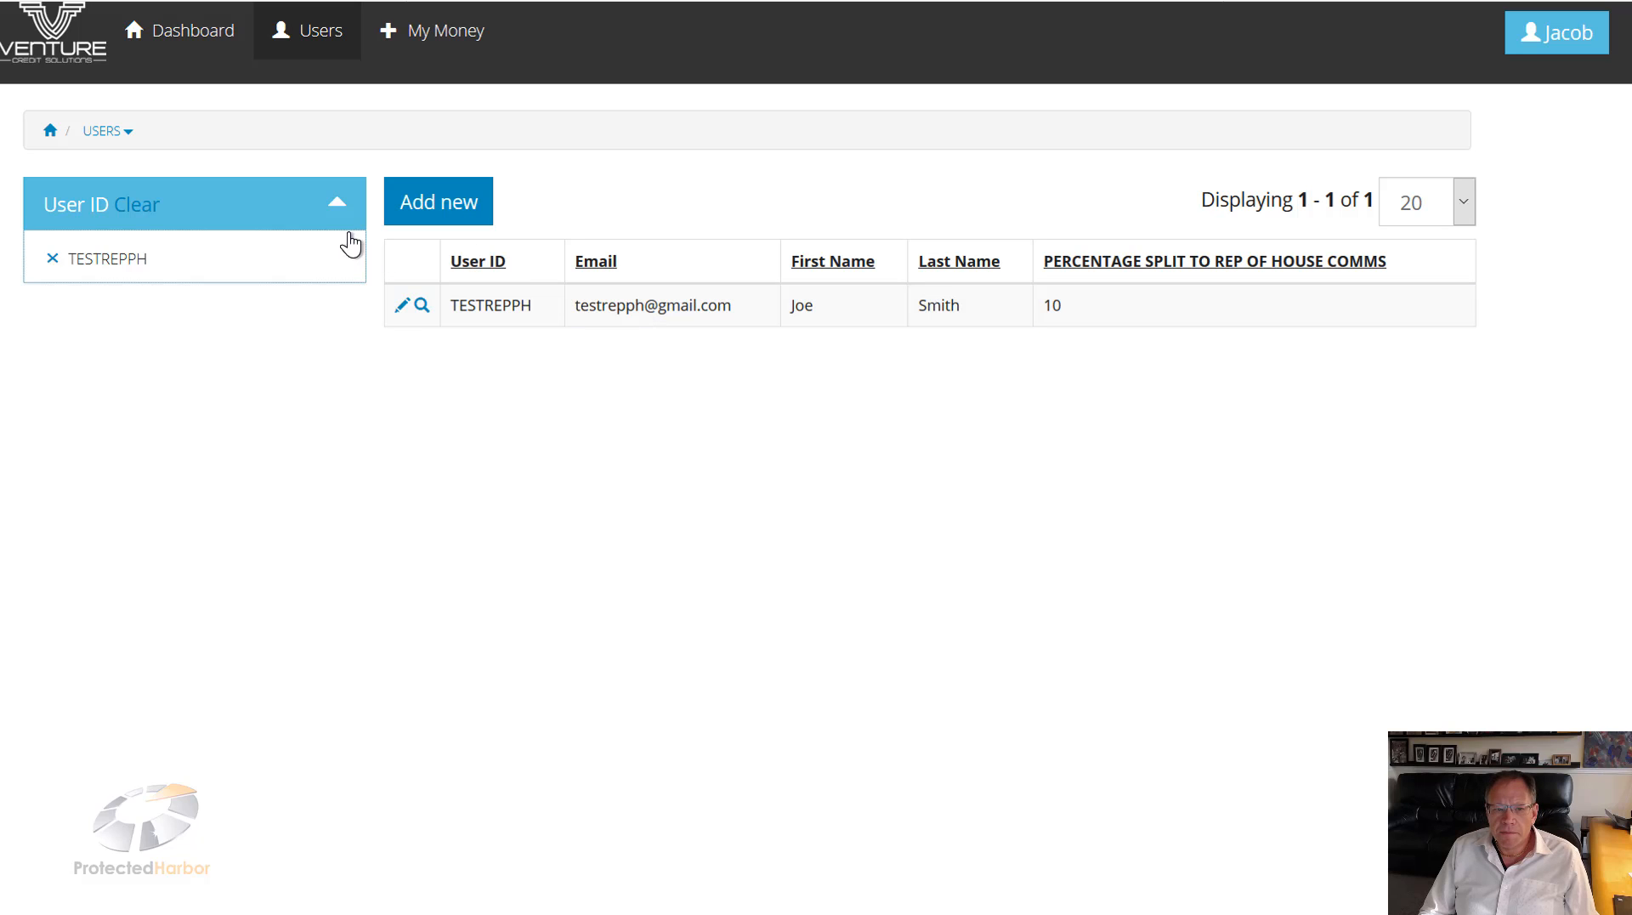
left_click(136, 211)
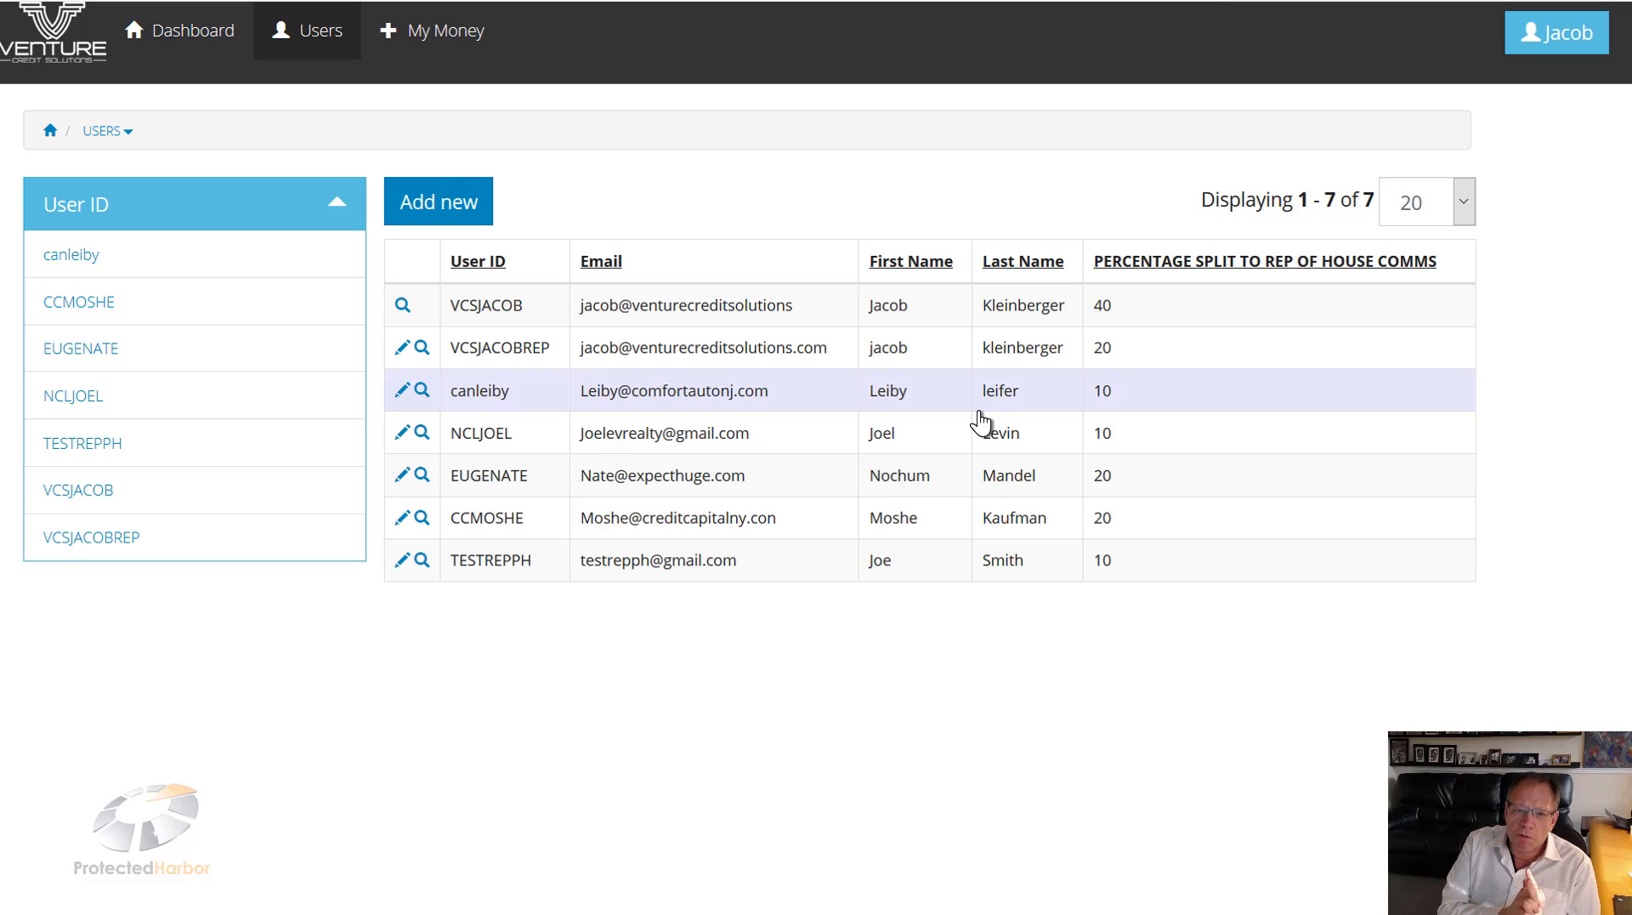
left_click(400, 36)
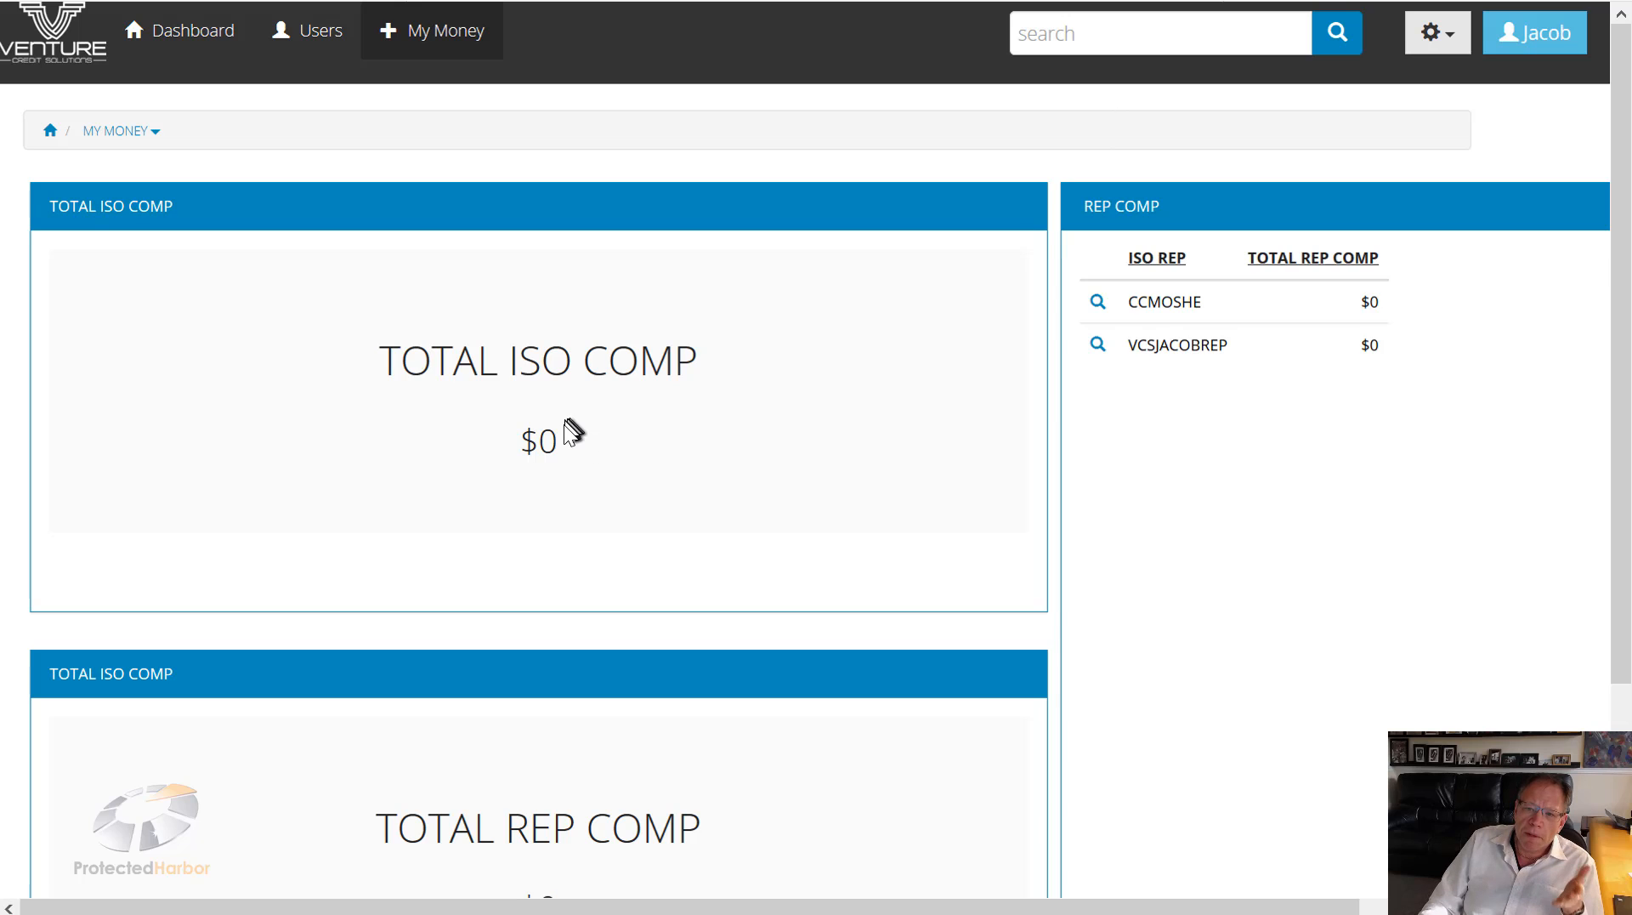
scroll(563, 428, "down", 3)
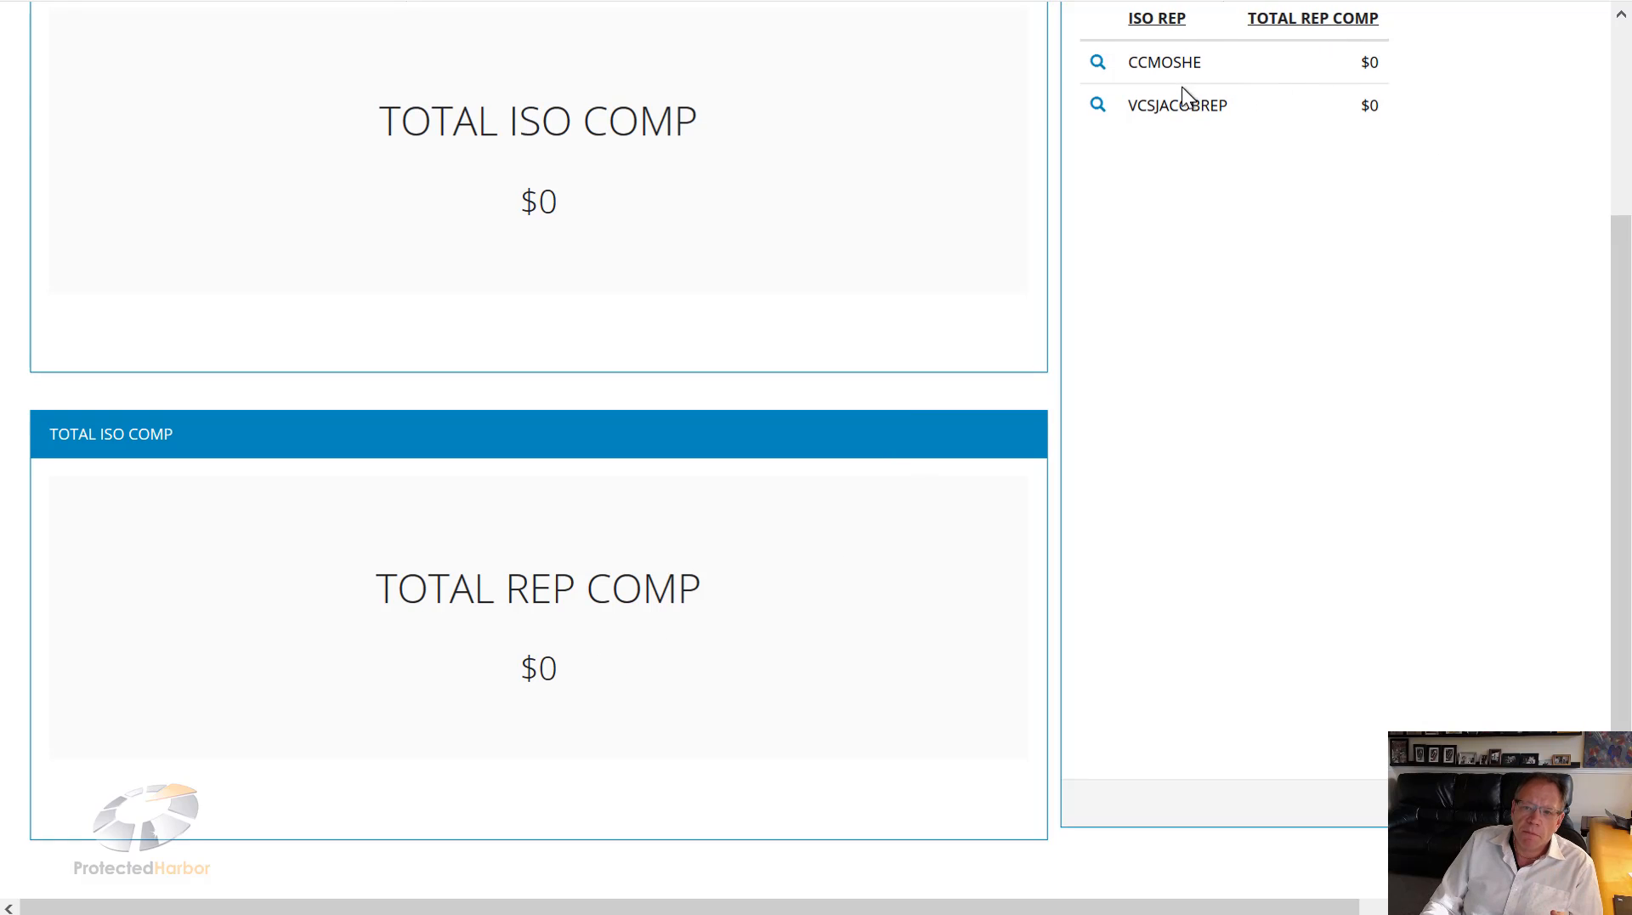
scroll(1182, 87, "up", 3)
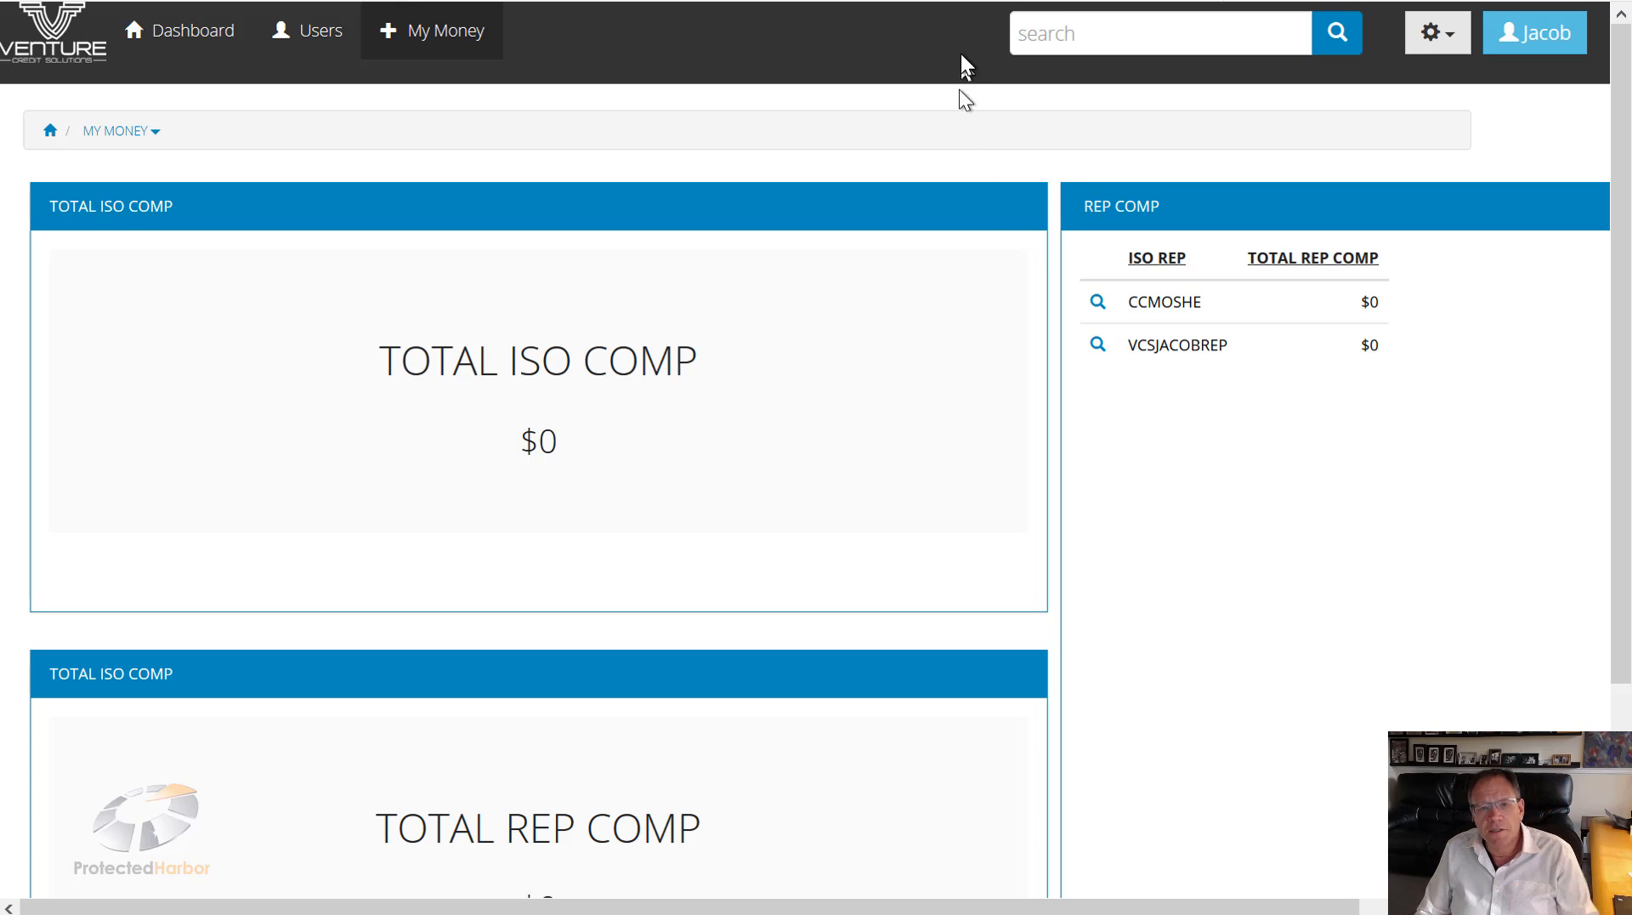
Step: On the dashboard, view the third Active Referrals Queue entry's details, then close them
left_click(185, 39)
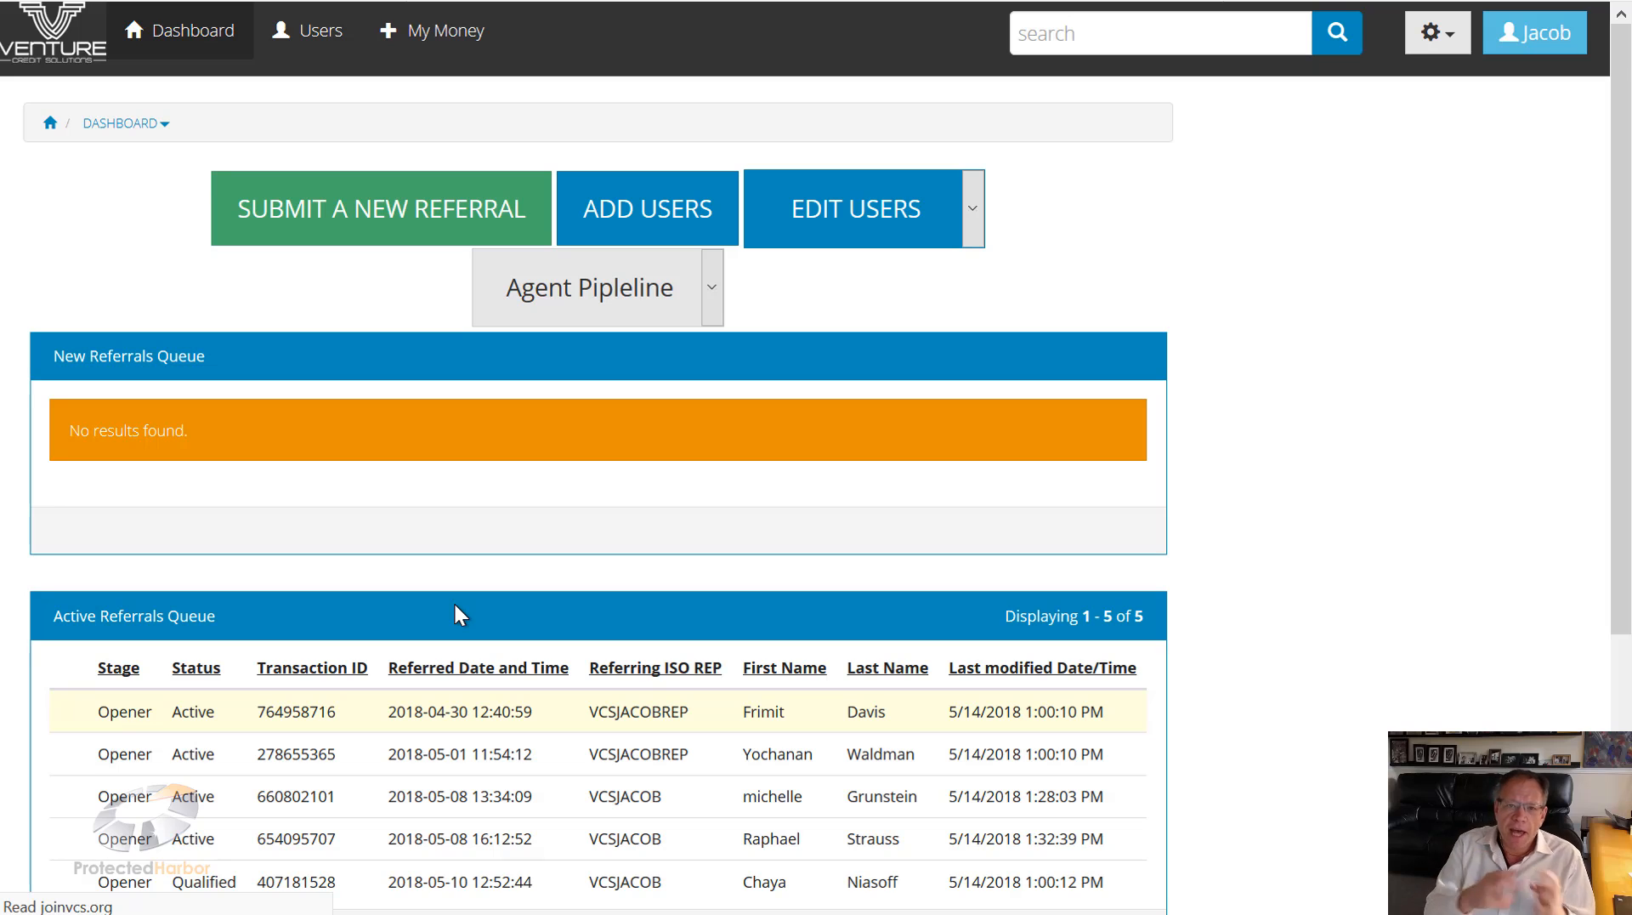
scroll(473, 626, "down", 4)
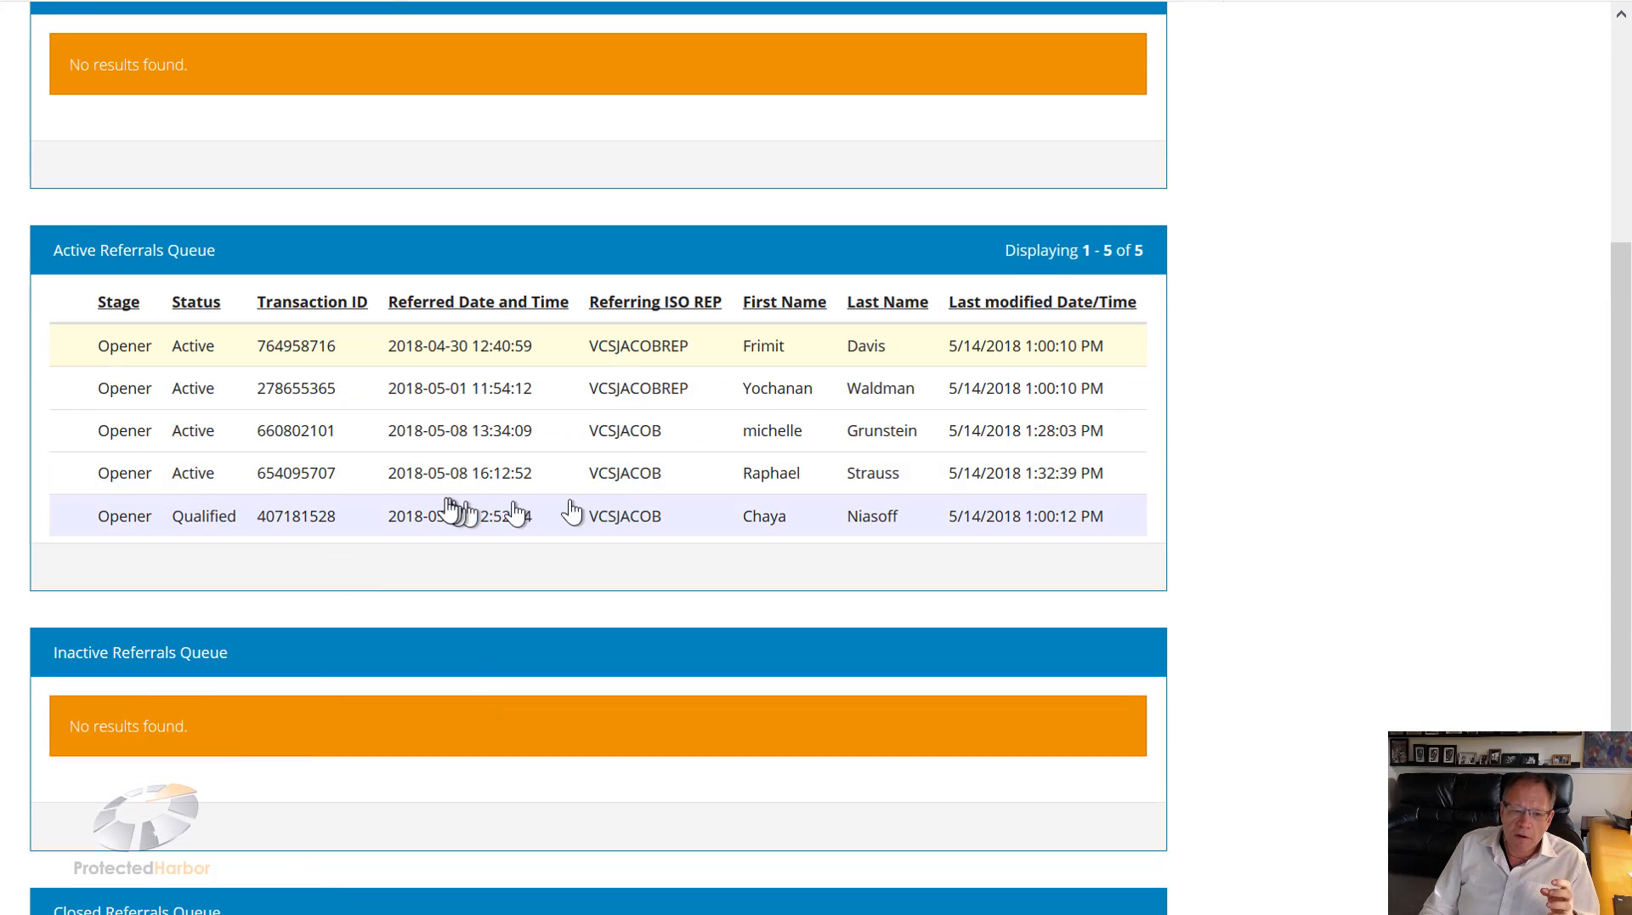
left_click(562, 430)
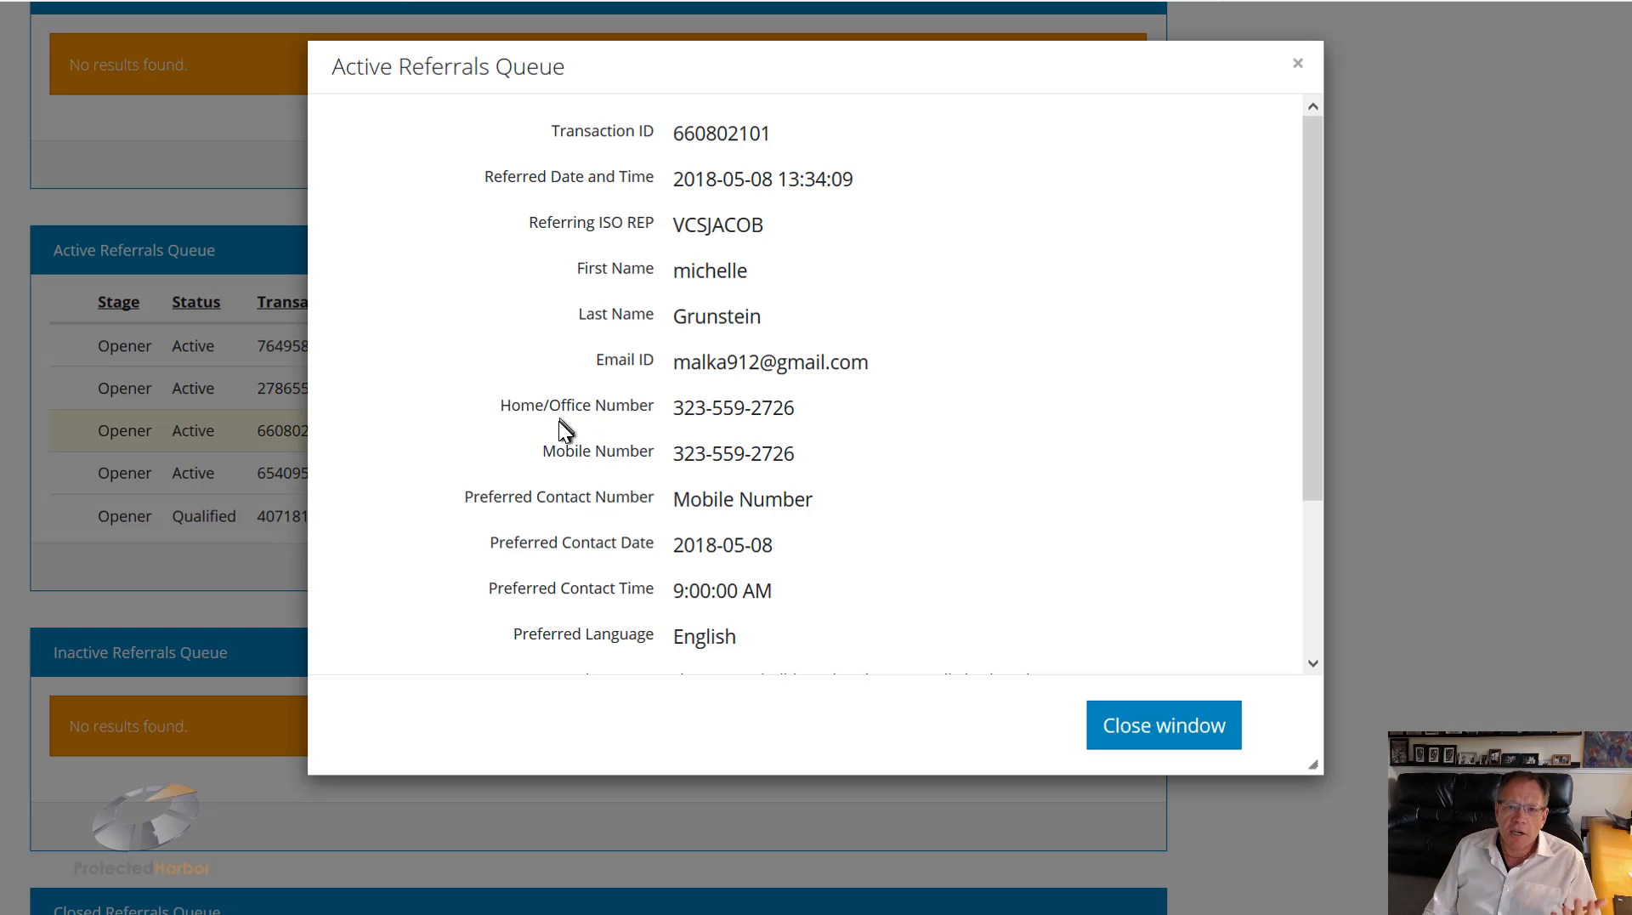
left_click(1194, 736)
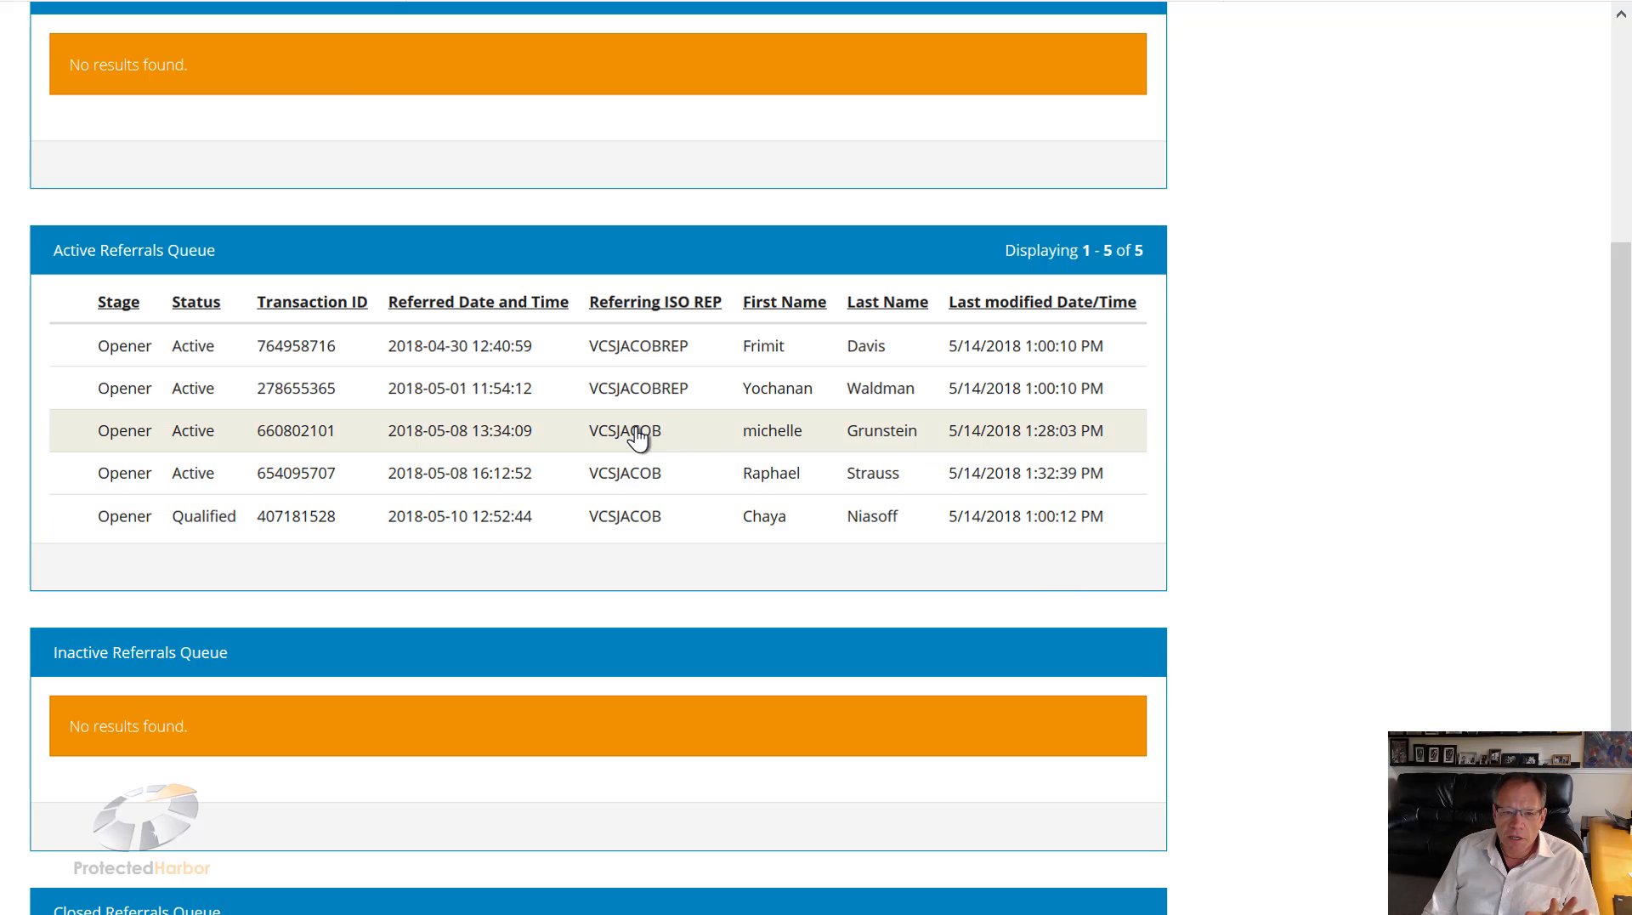
scroll(638, 439, "up", 5)
scroll(636, 430, "down", 3)
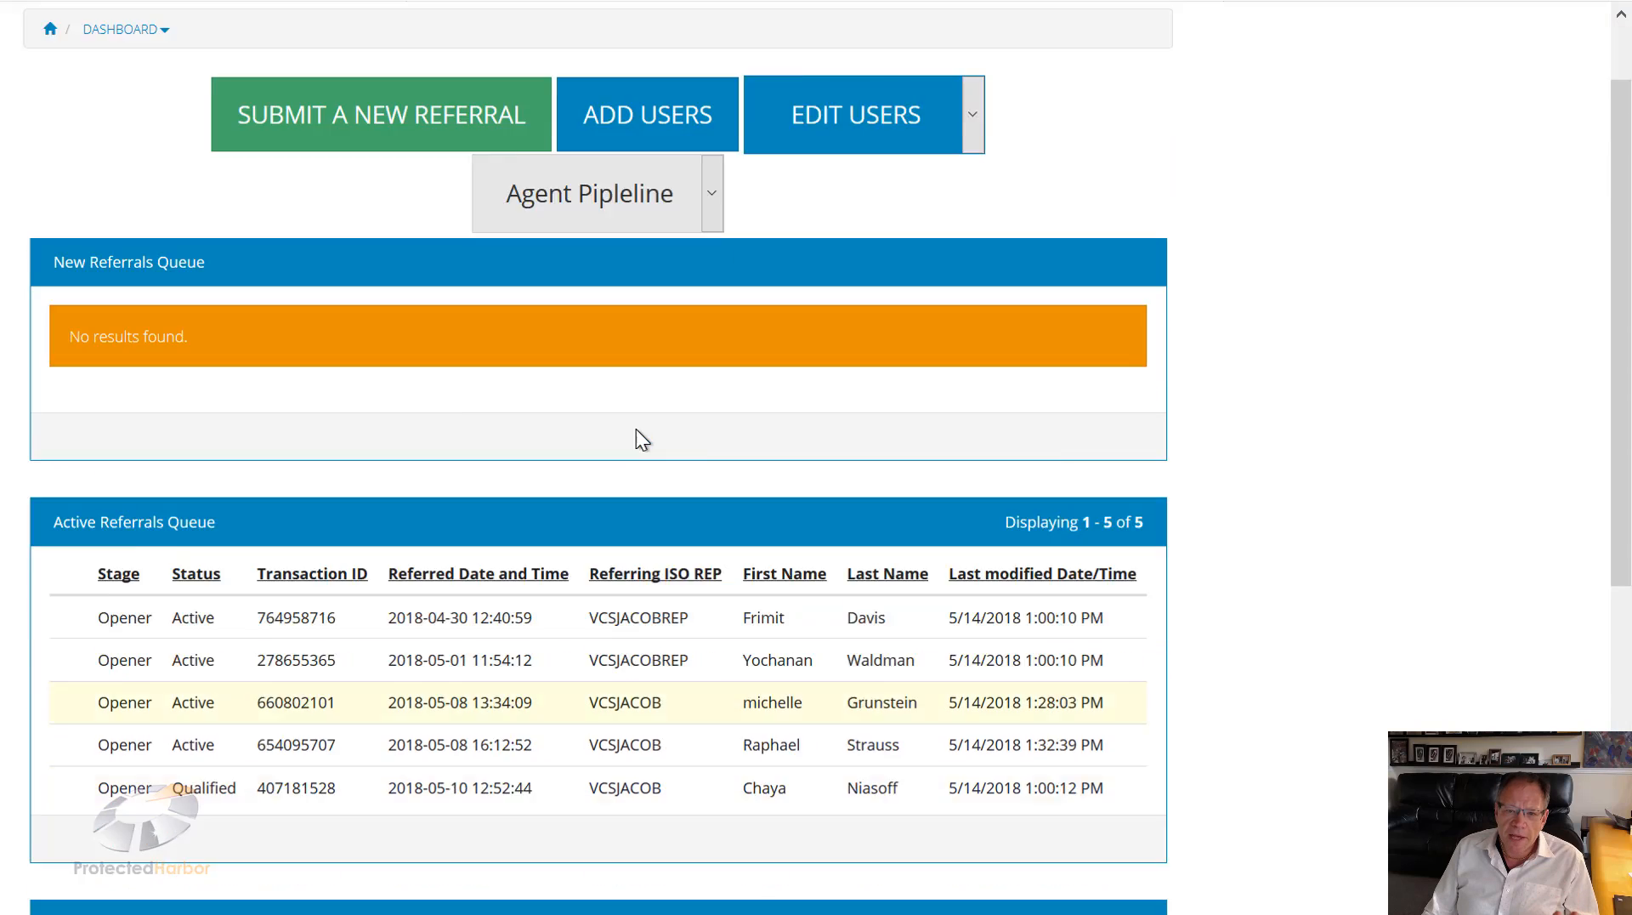
scroll(634, 448, "up", 3)
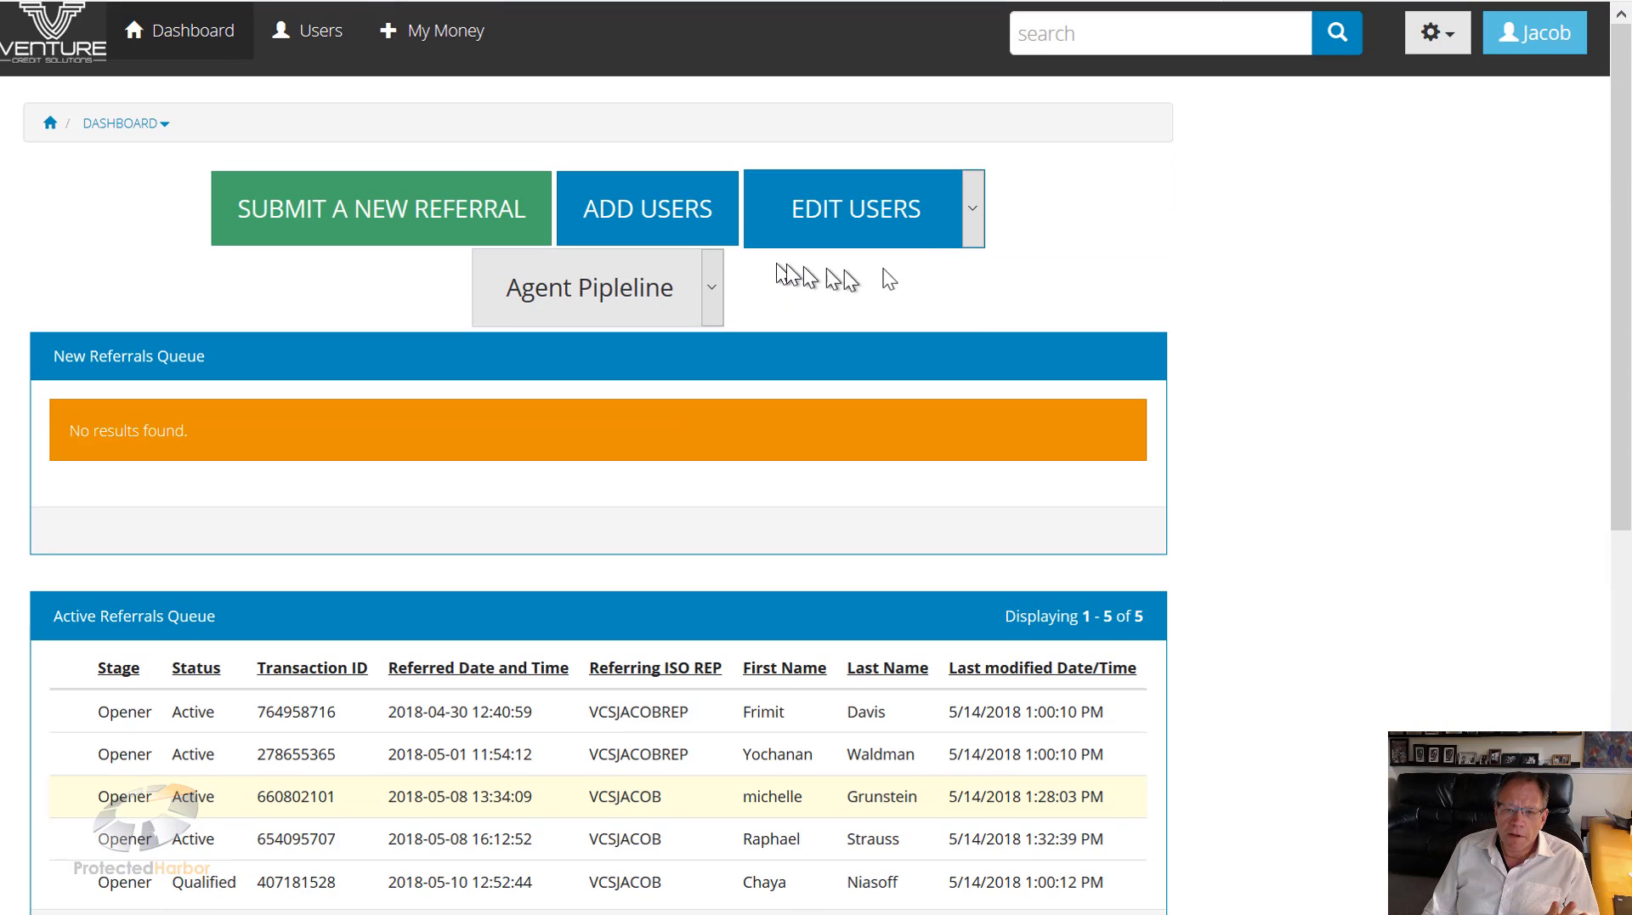
Step: Open TESTREPPH's record from the Edit Users dropdown and look over its fields
left_click(949, 229)
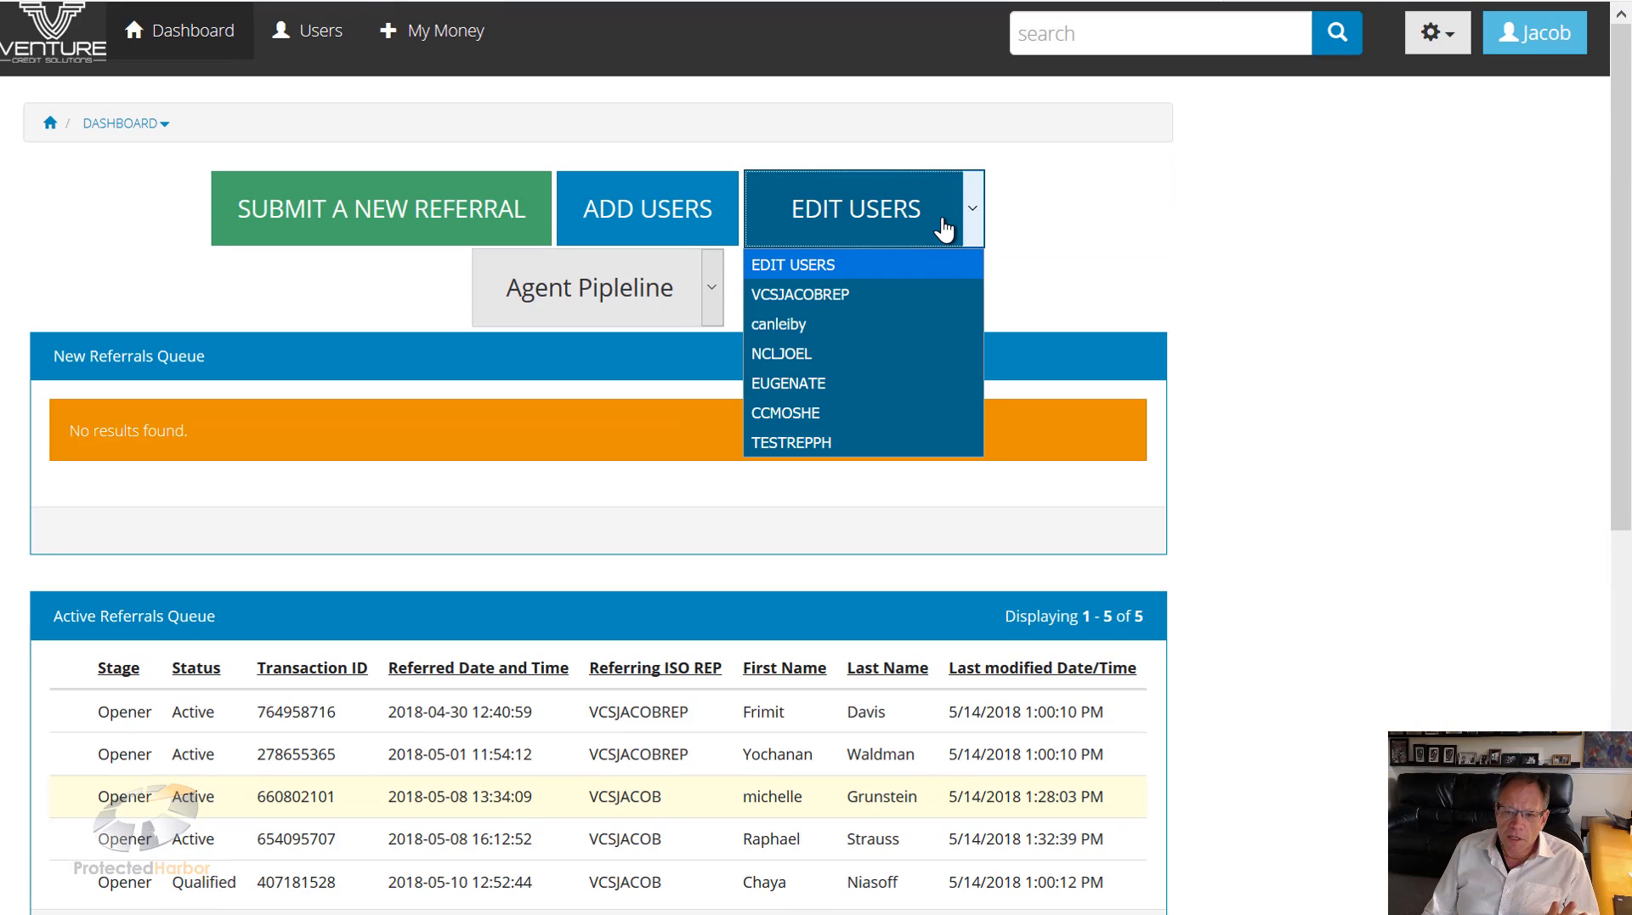
left_click(813, 444)
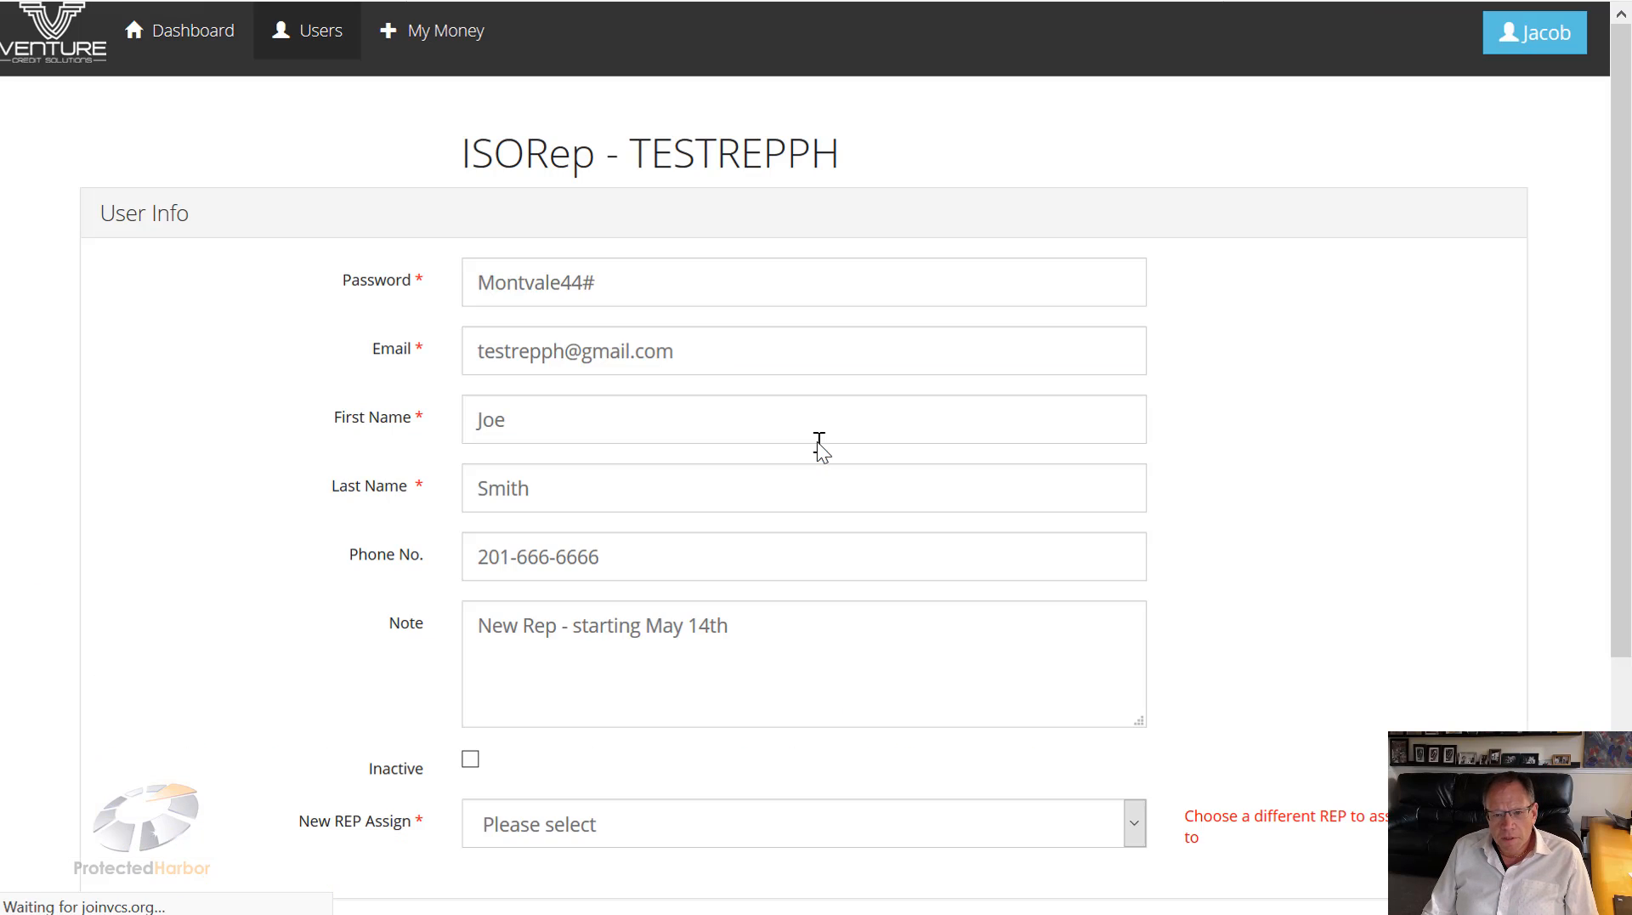
scroll(791, 493, "down", 2)
scroll(779, 519, "down", 2)
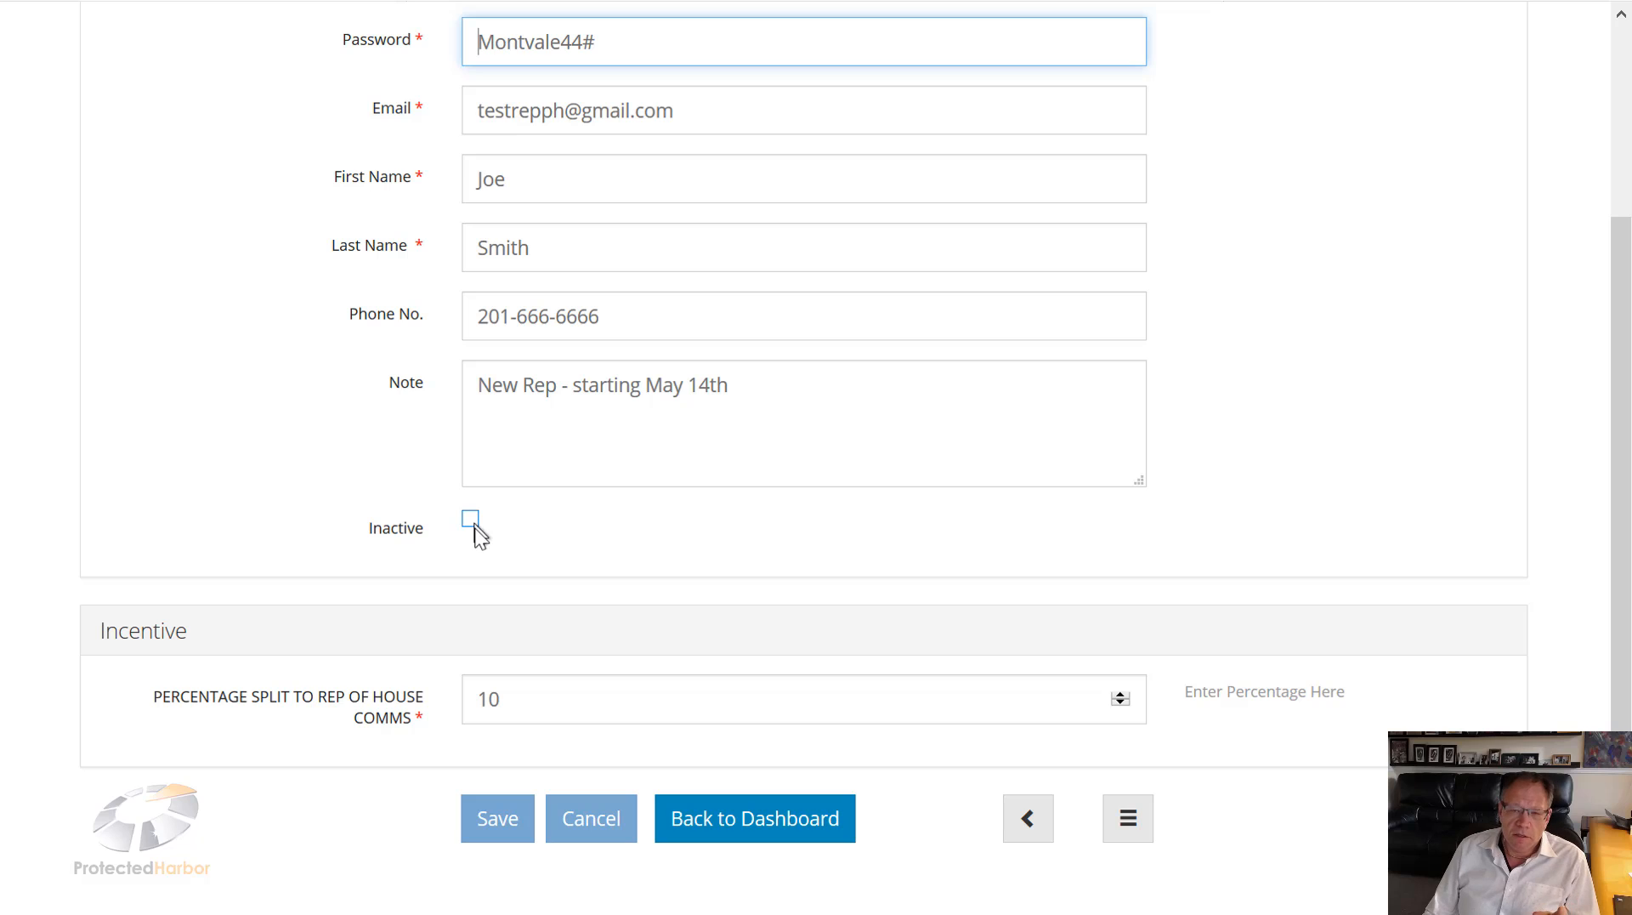
scroll(480, 553, "up", 2)
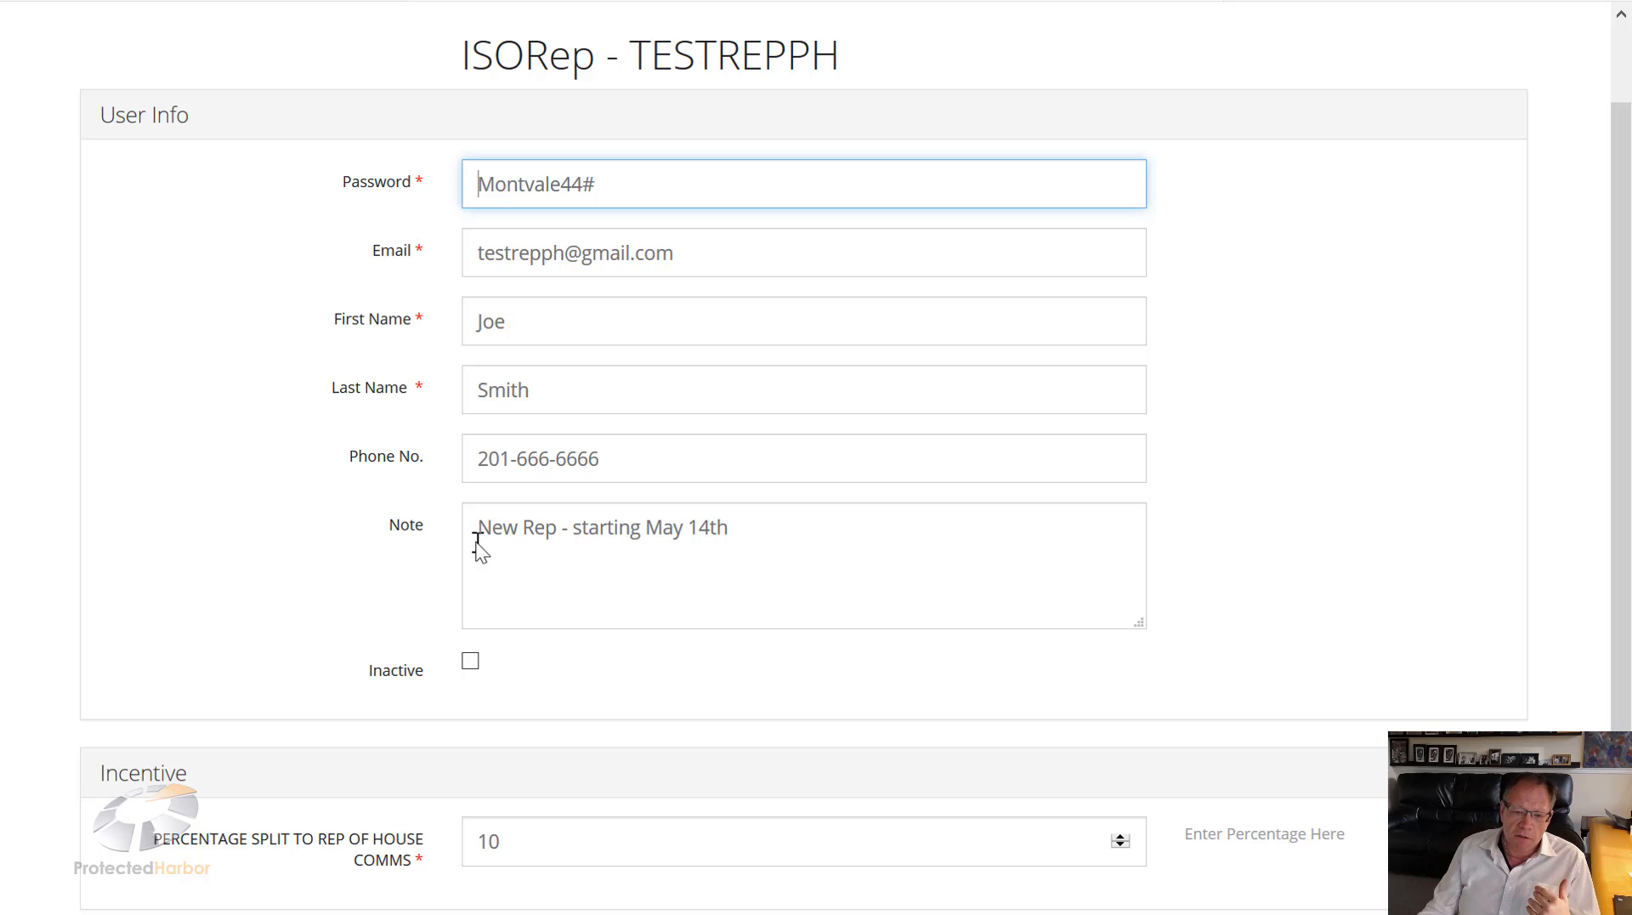
scroll(480, 551, "down", 2)
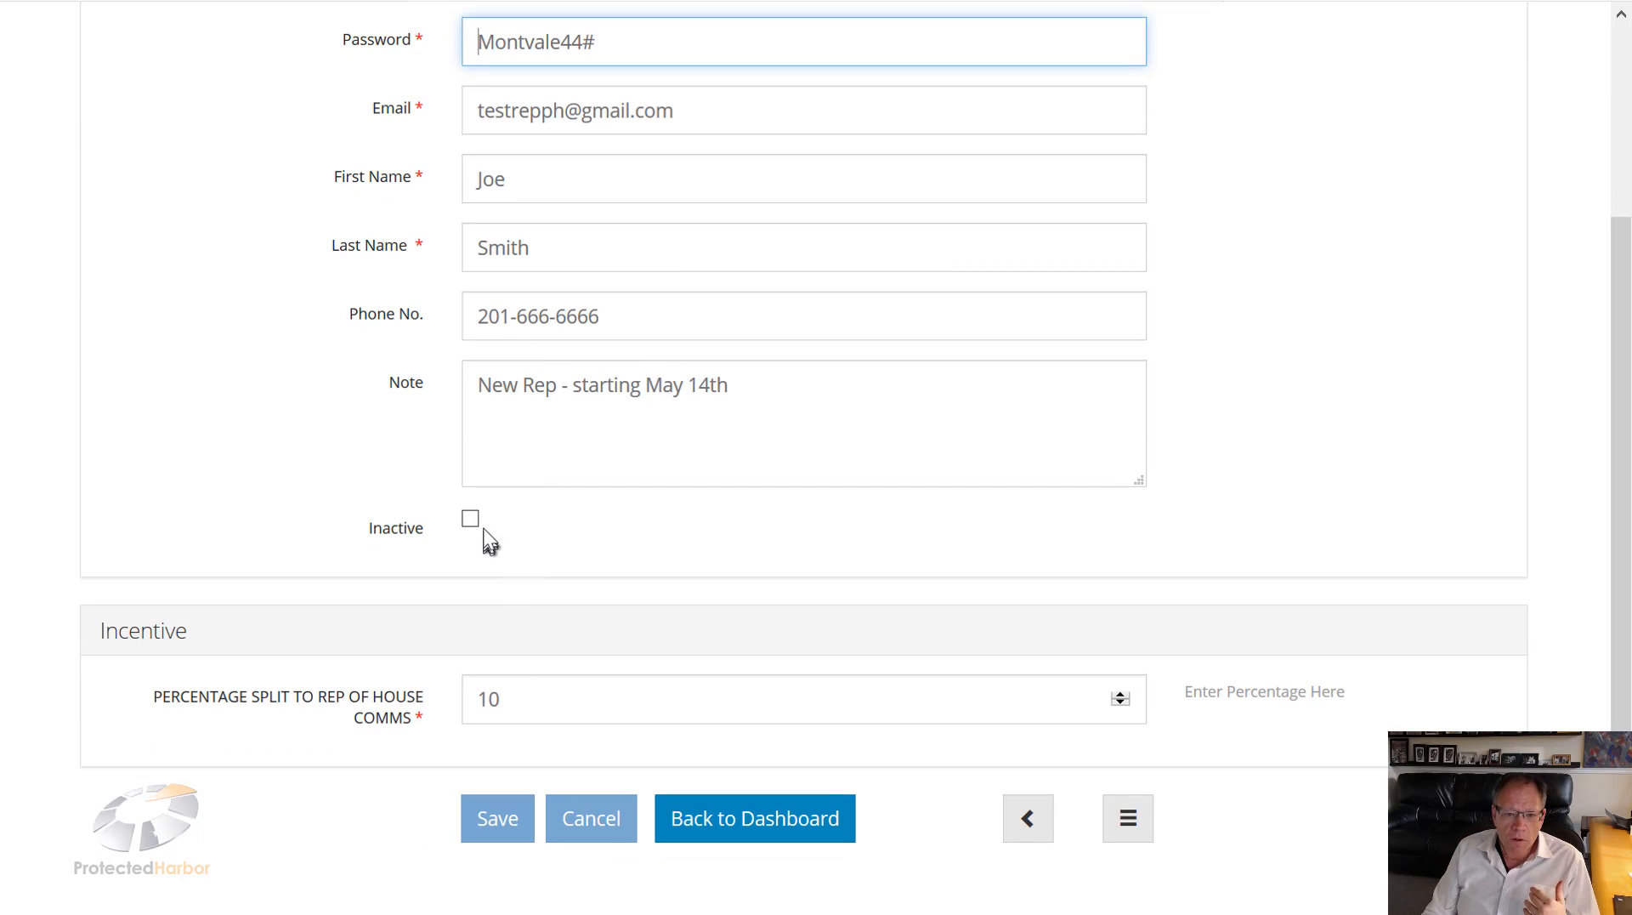
Step: Tick Inactive and preview the New REP Assign list without choosing a rep
left_click(471, 518)
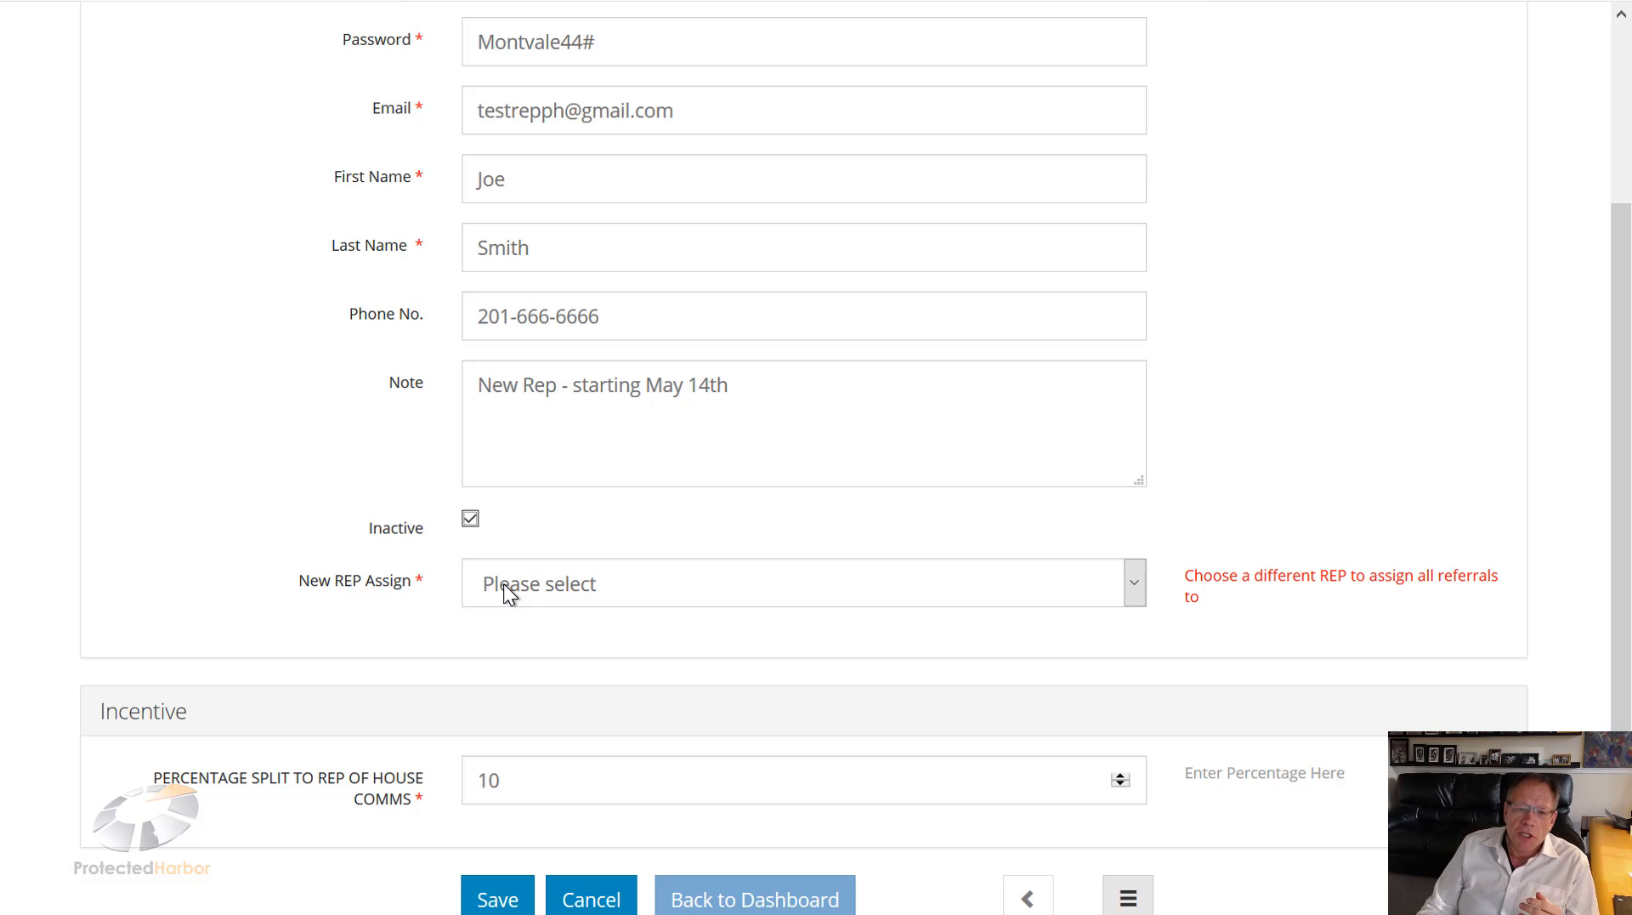
left_click(503, 584)
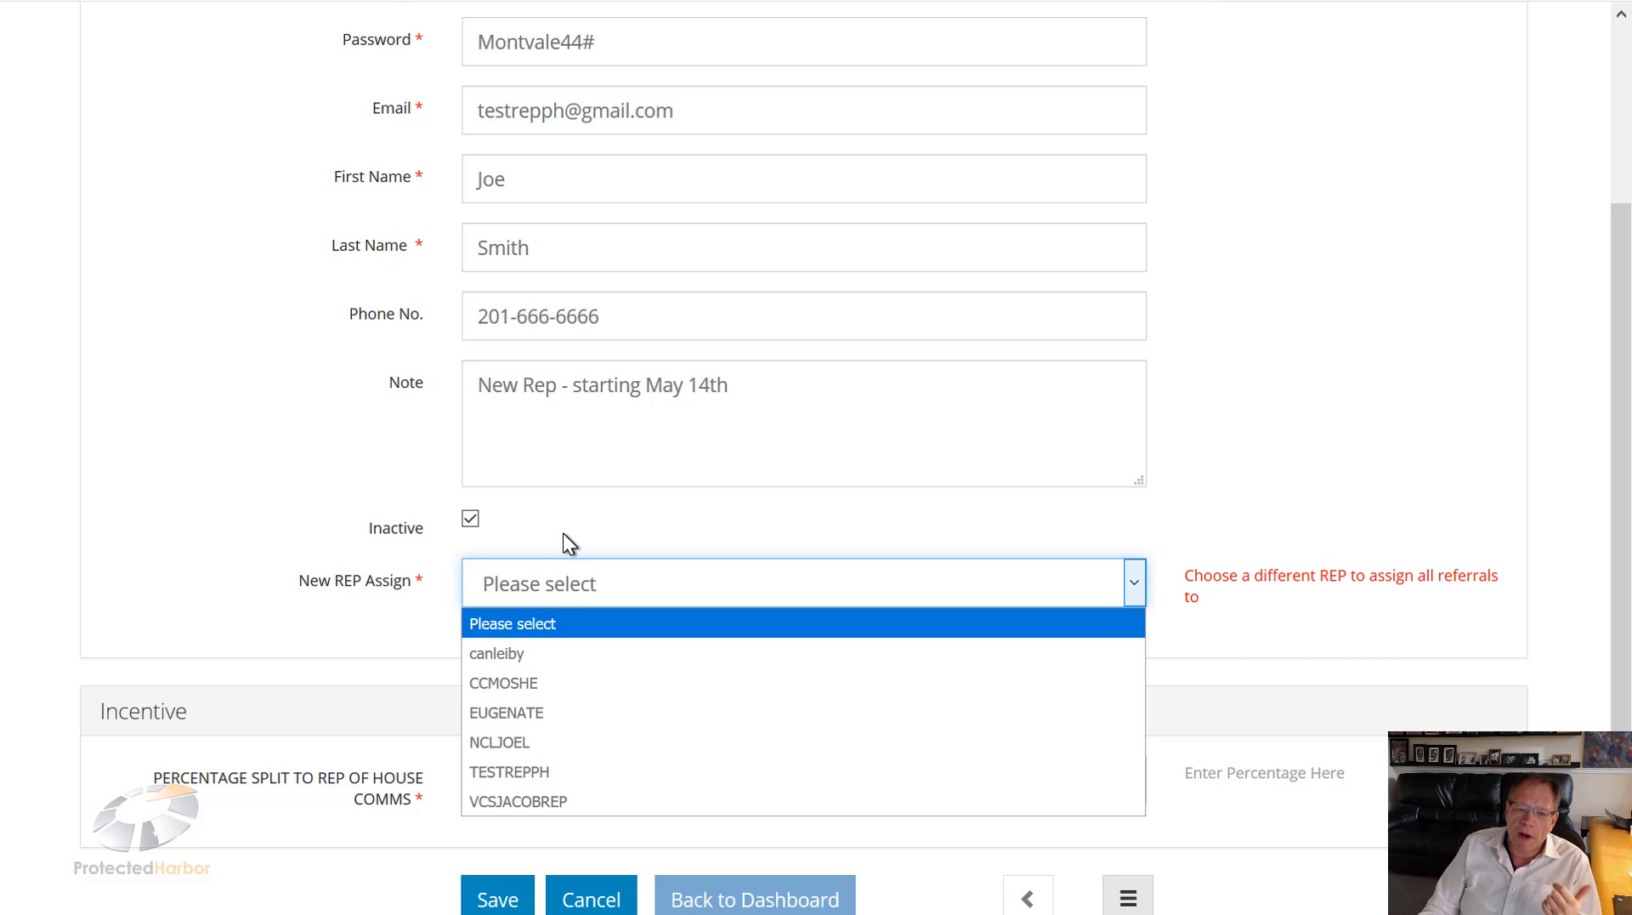
left_click(569, 510)
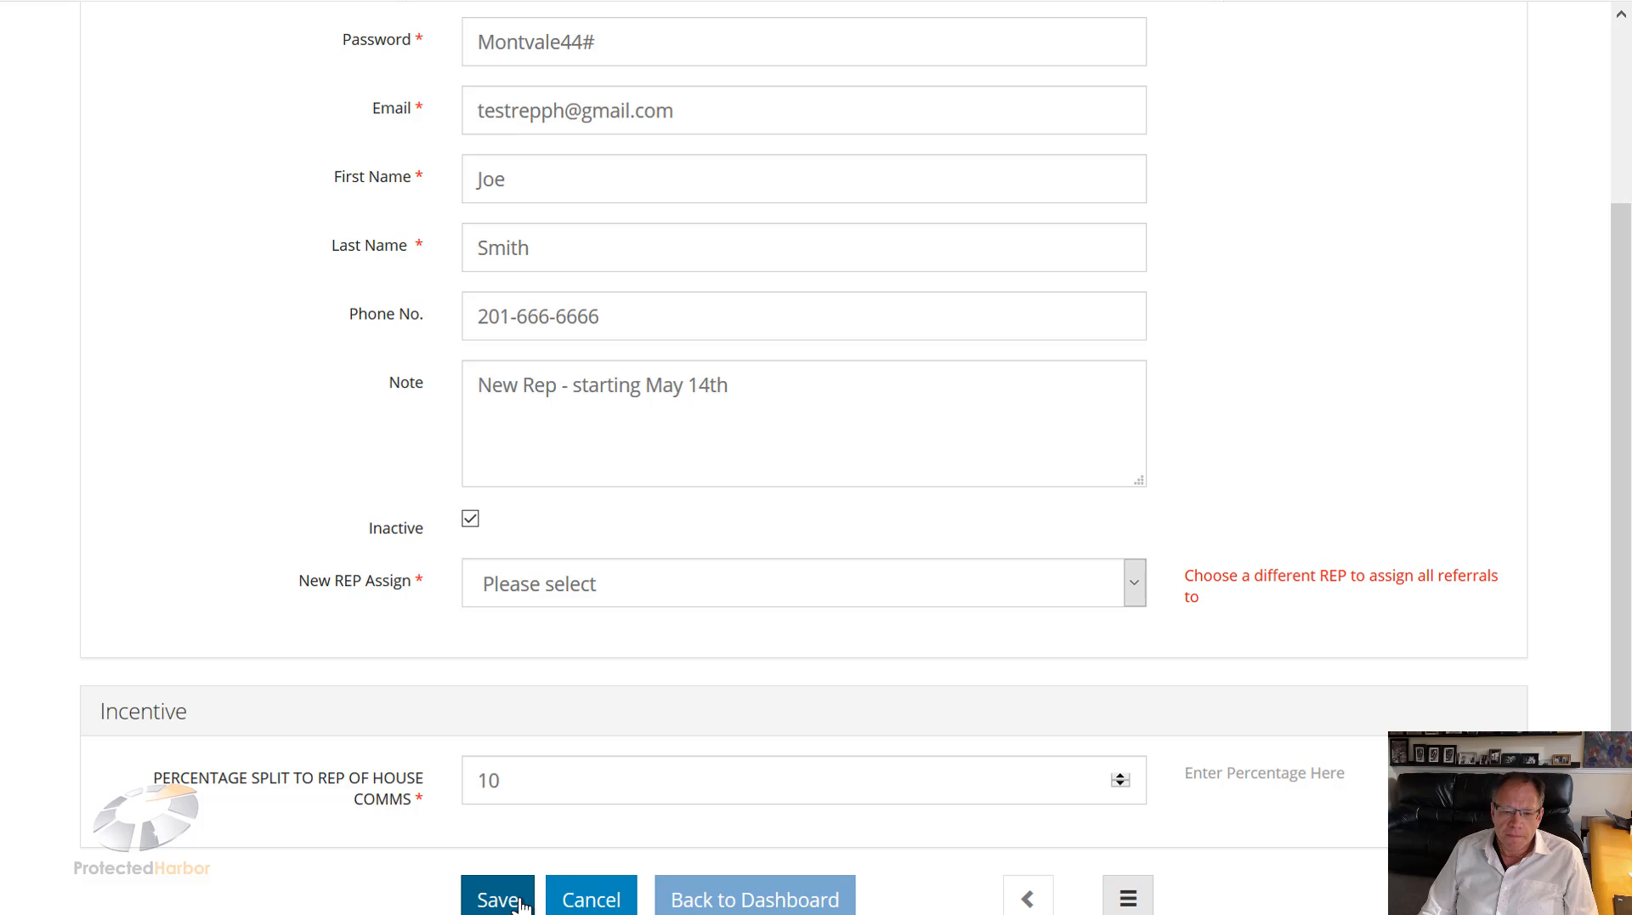
Step: Cancel the edits and confirm returning to the dashboard without saving
left_click(575, 901)
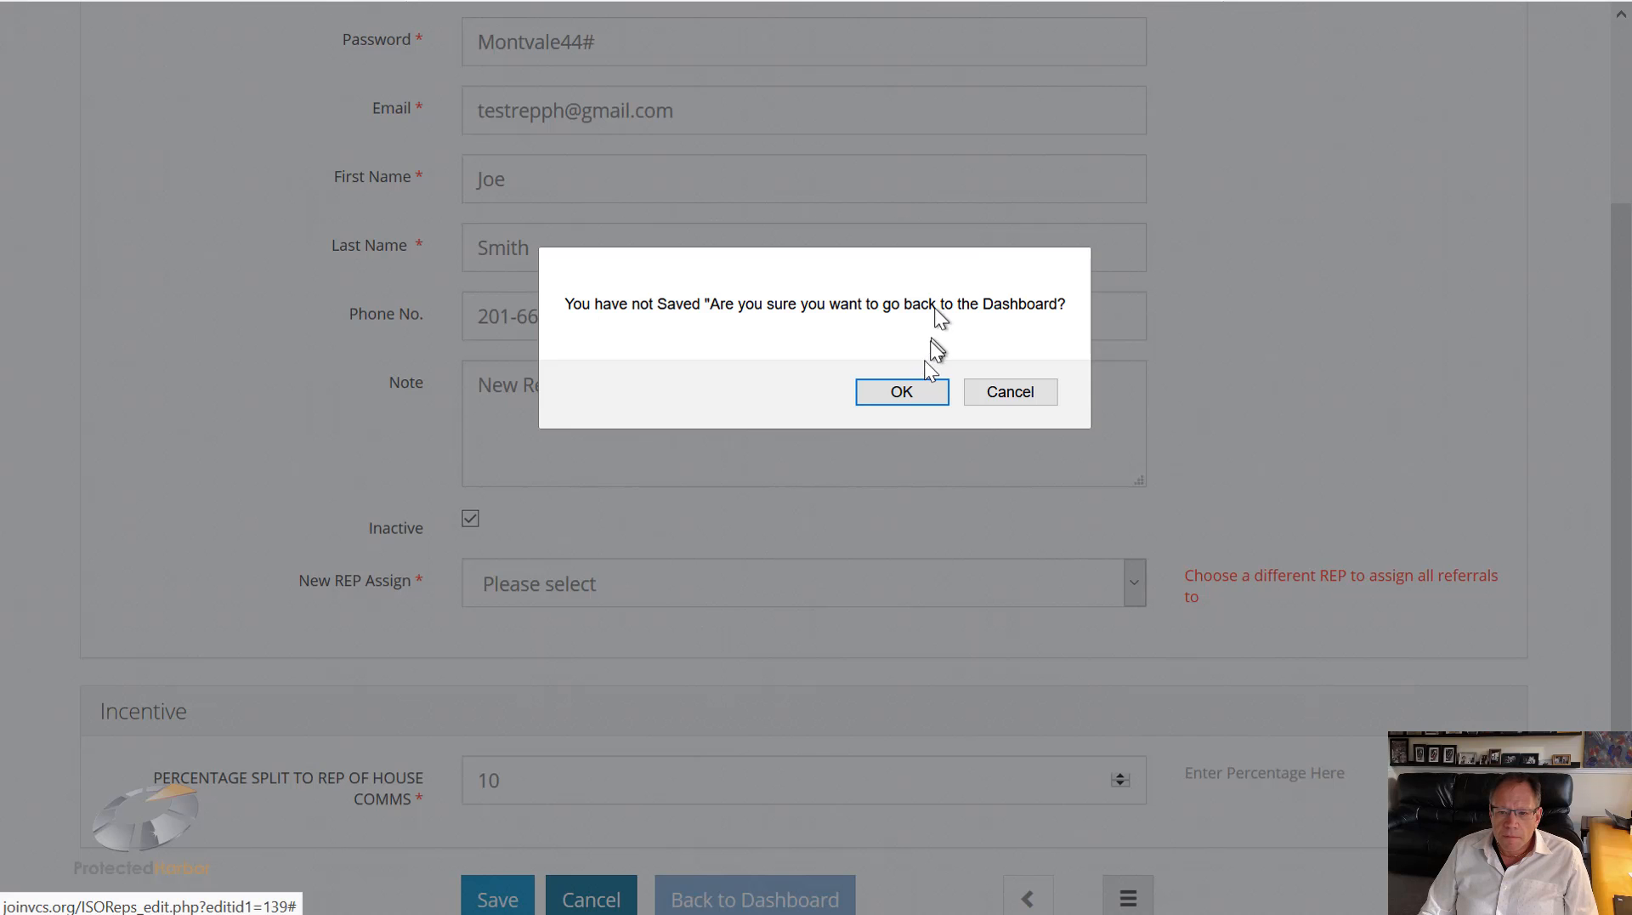
left_click(928, 390)
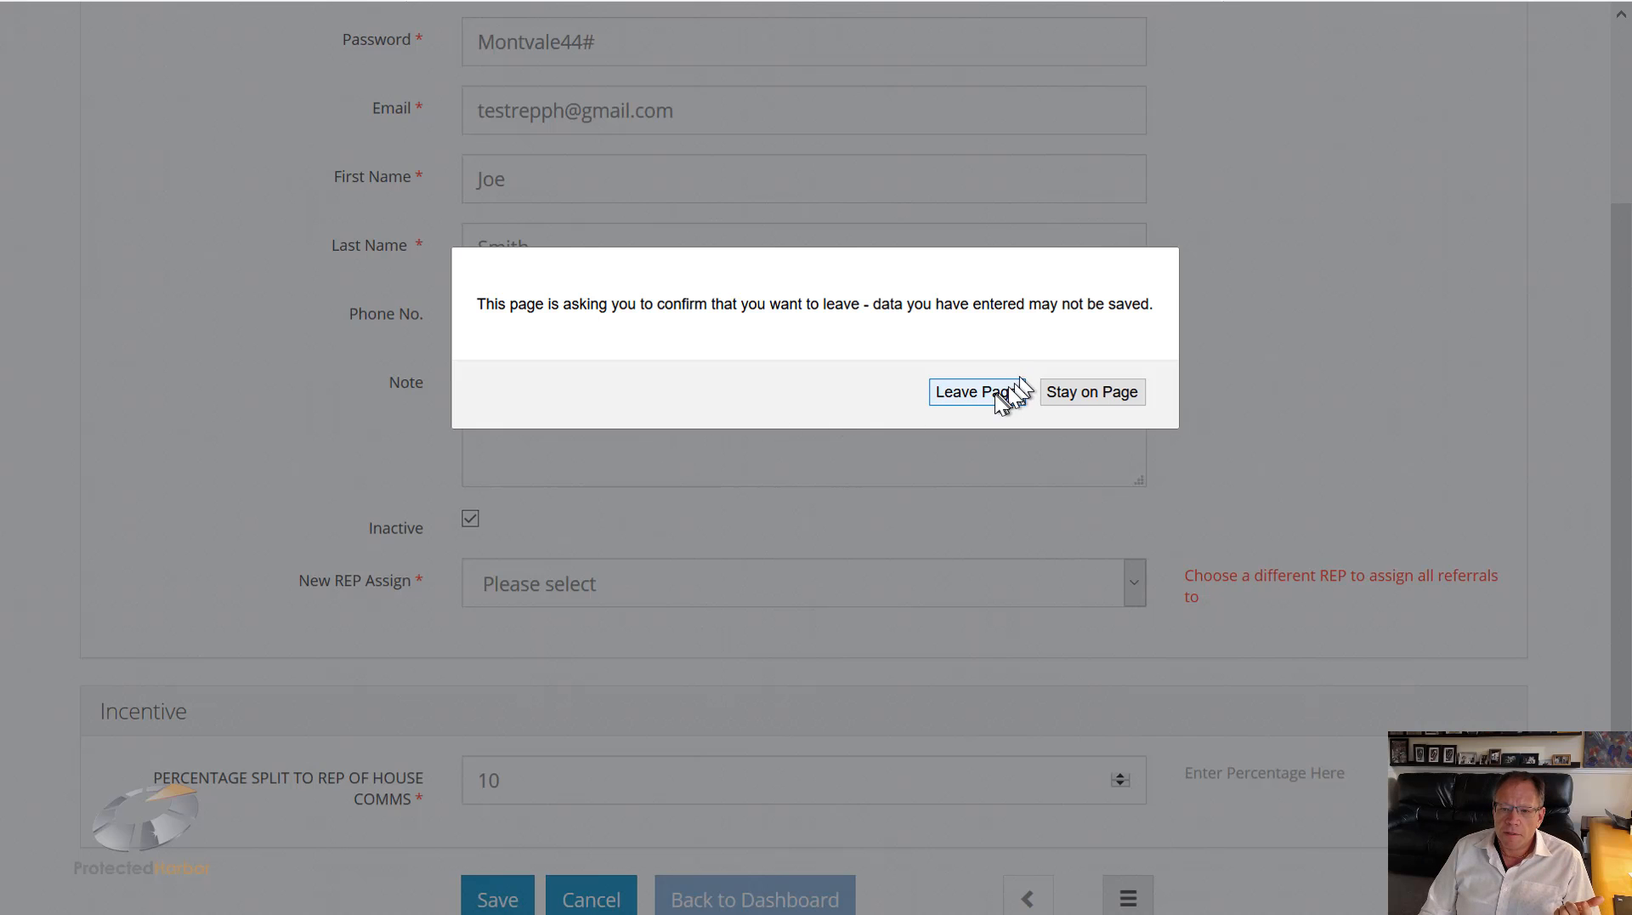
left_click(1004, 391)
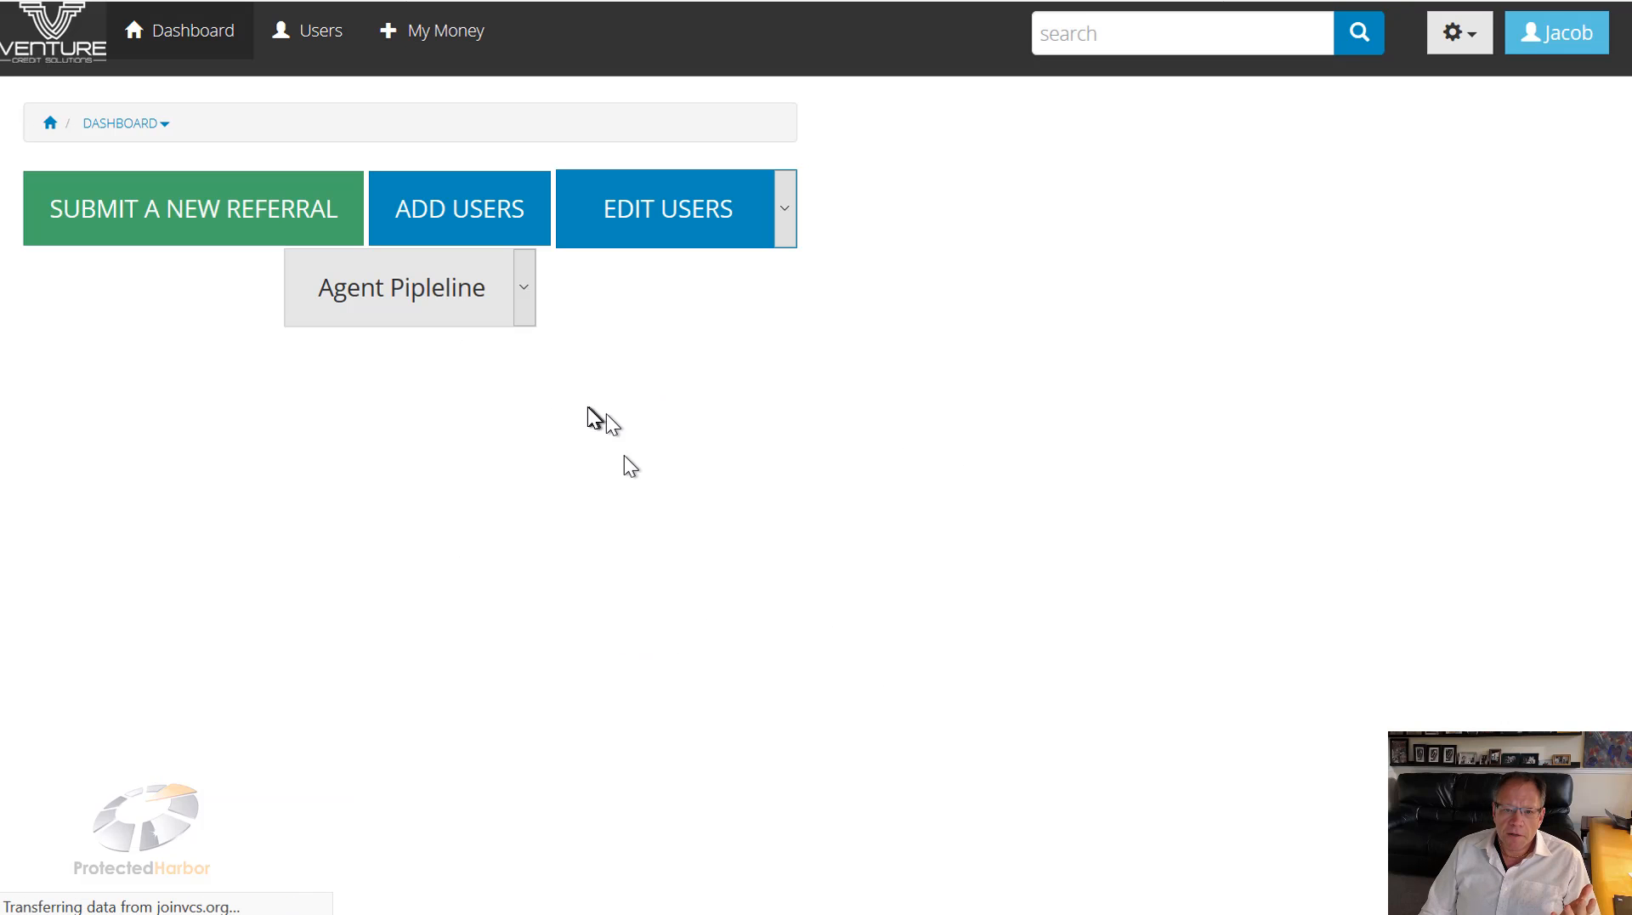
left_click(527, 302)
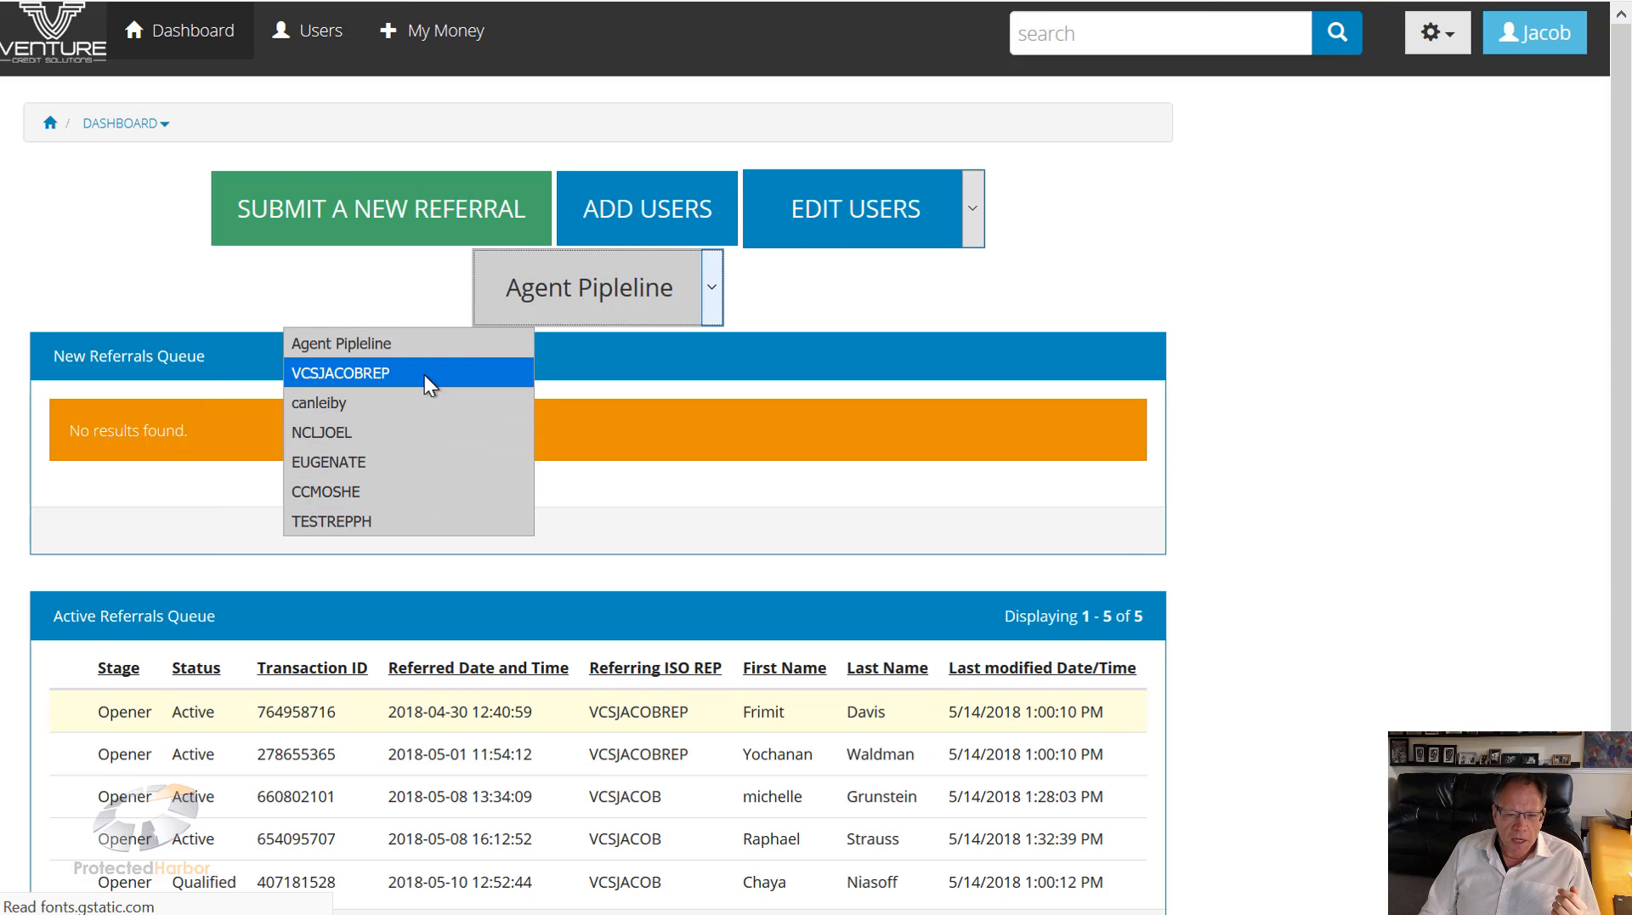
left_click(420, 374)
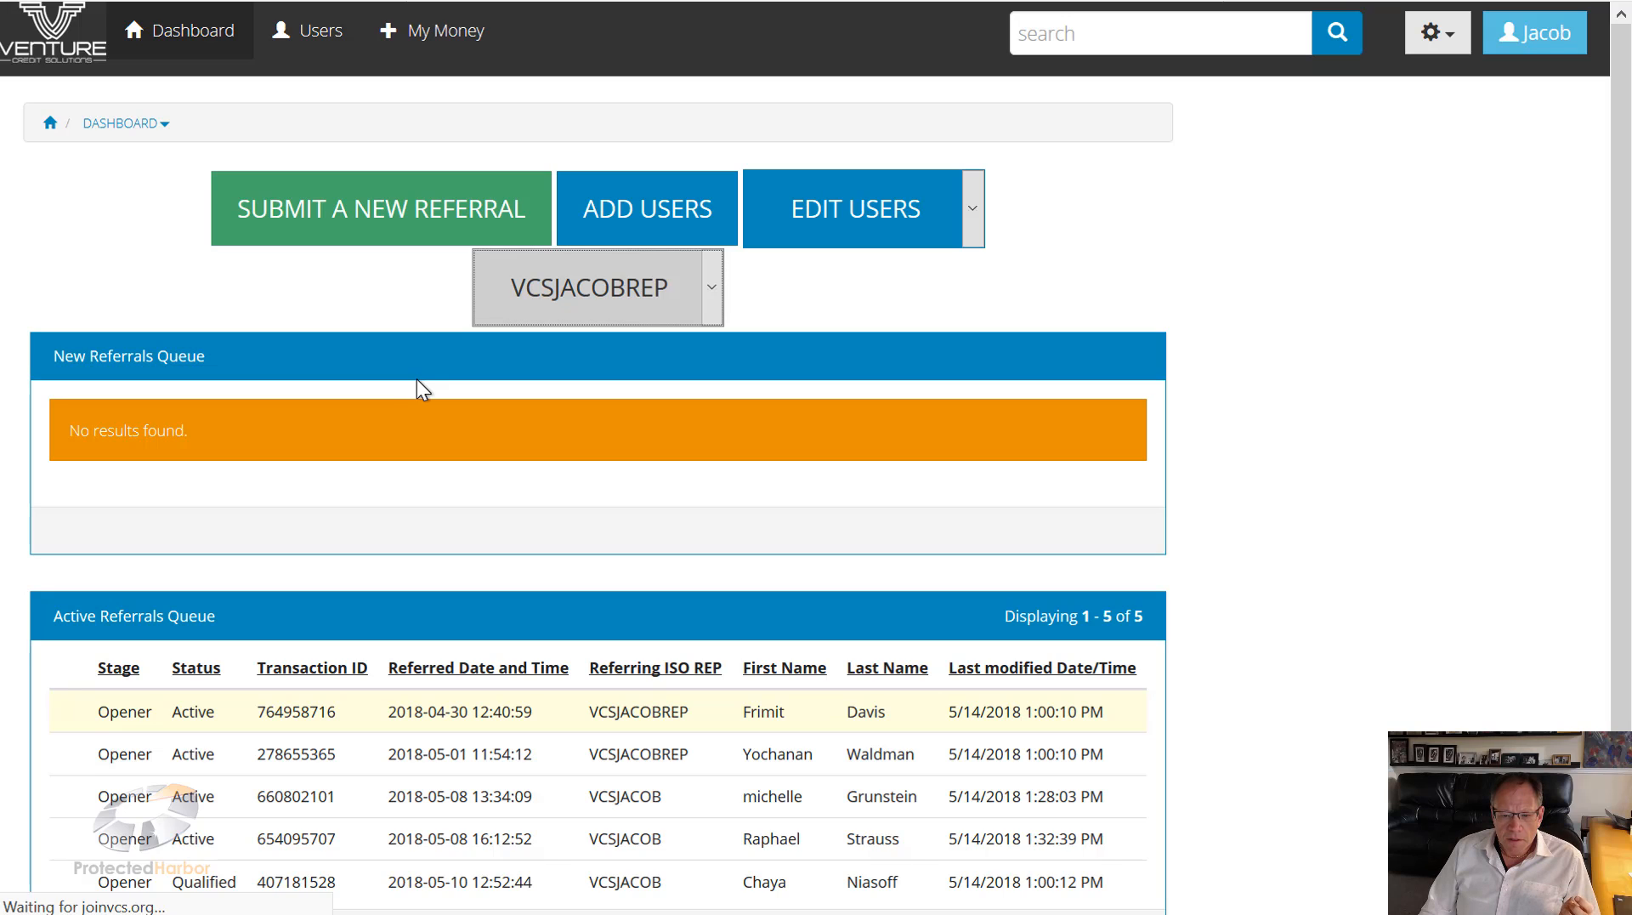
left_click(707, 295)
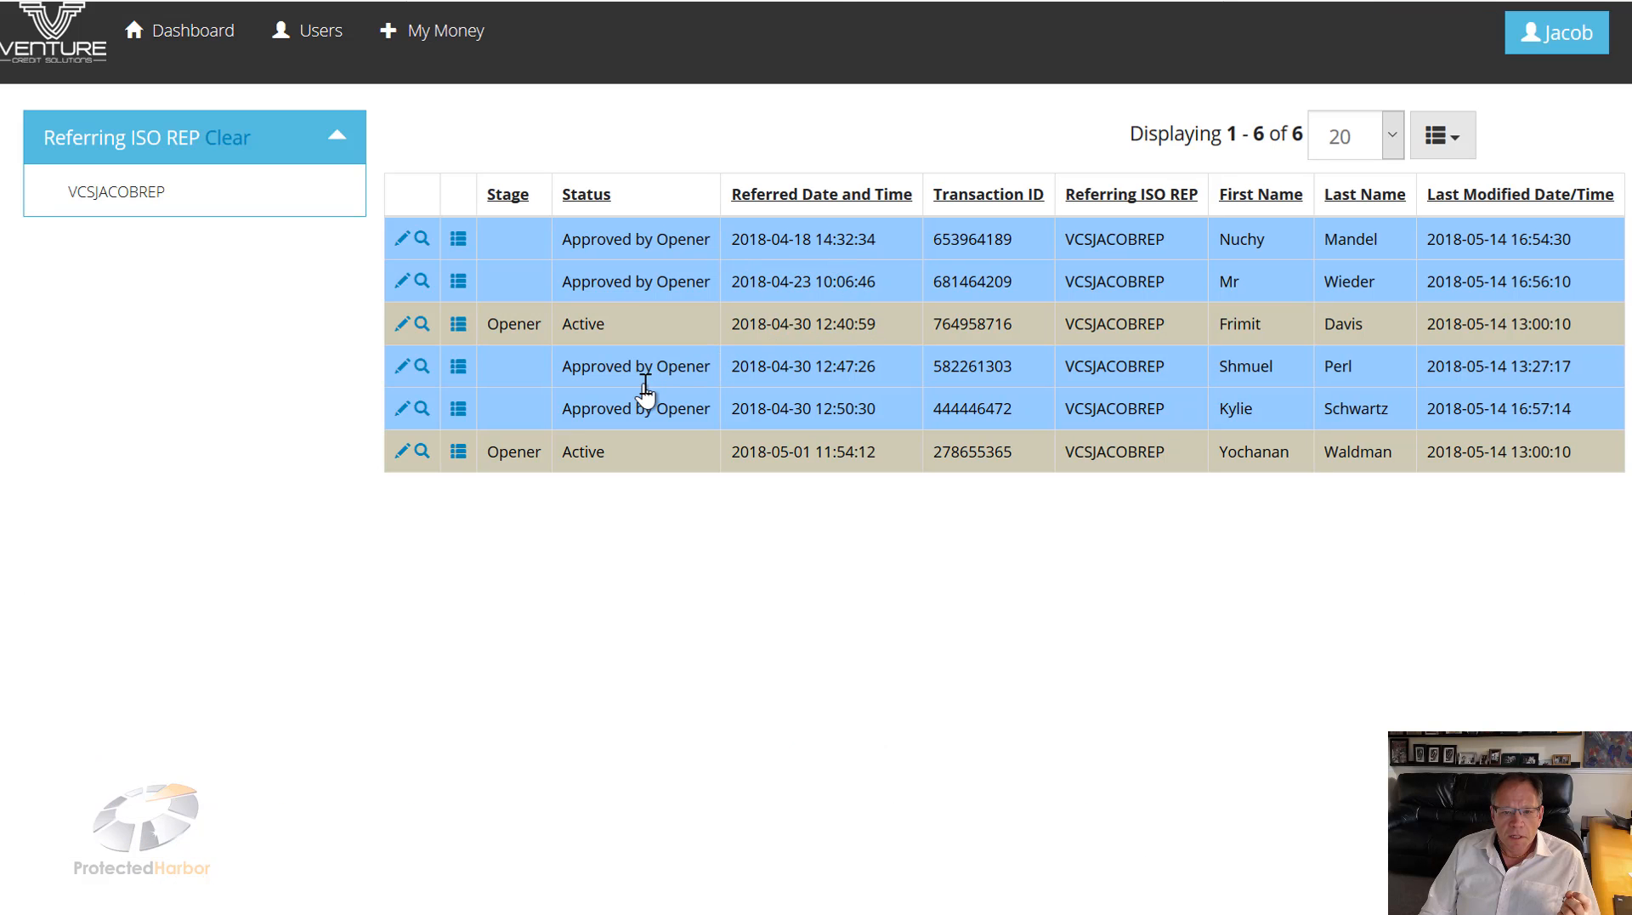
left_click(798, 376)
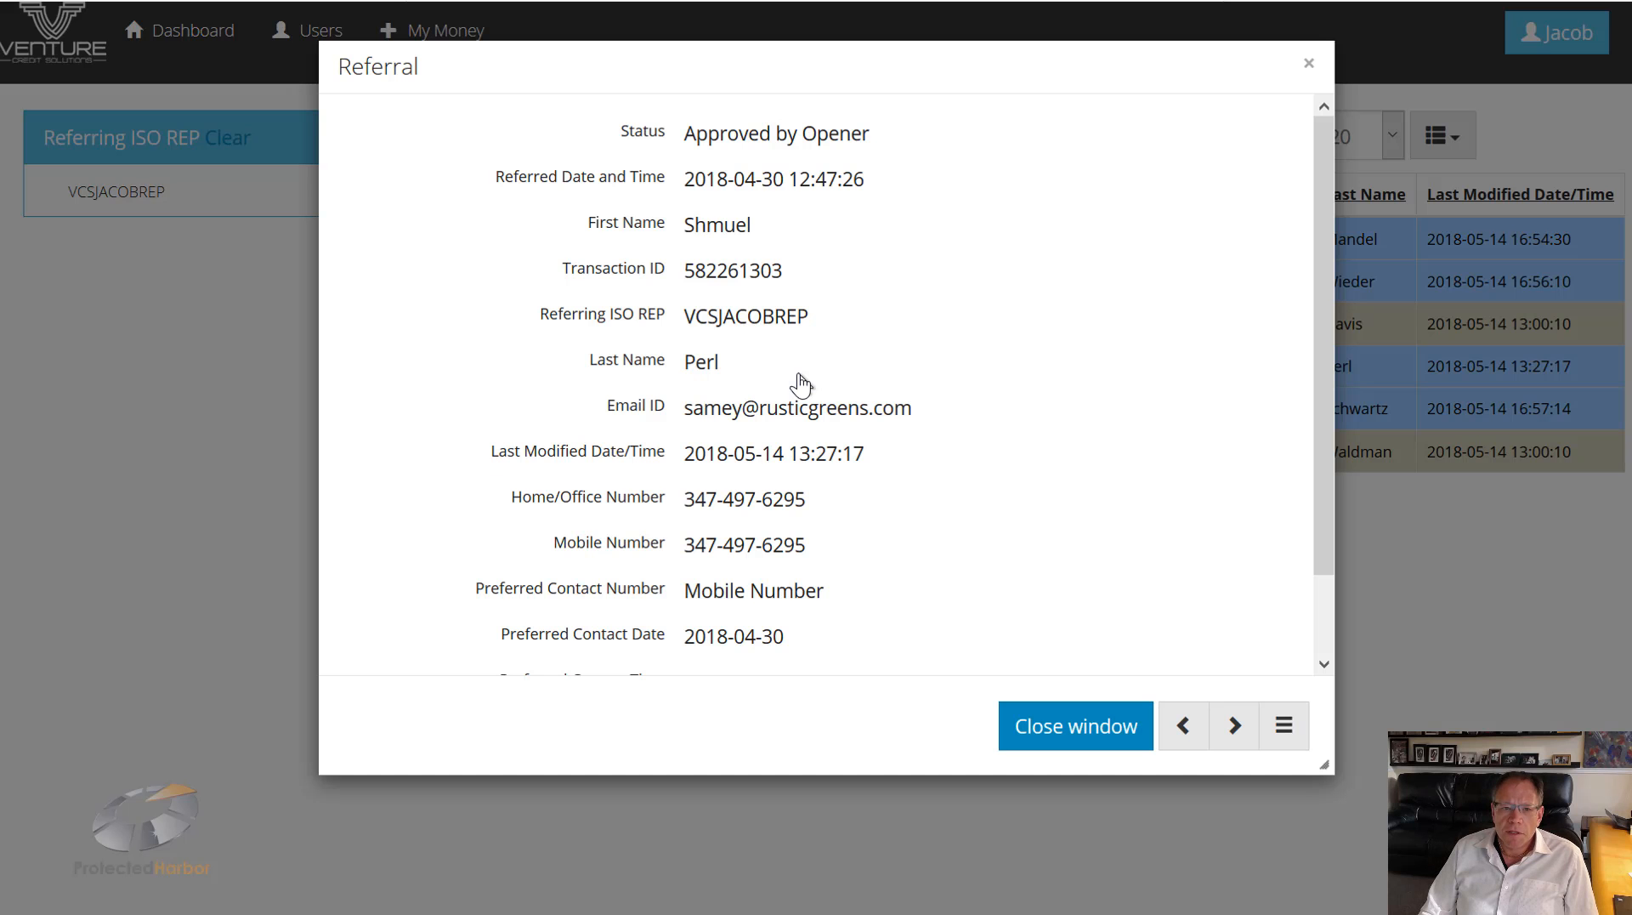
left_click(1280, 742)
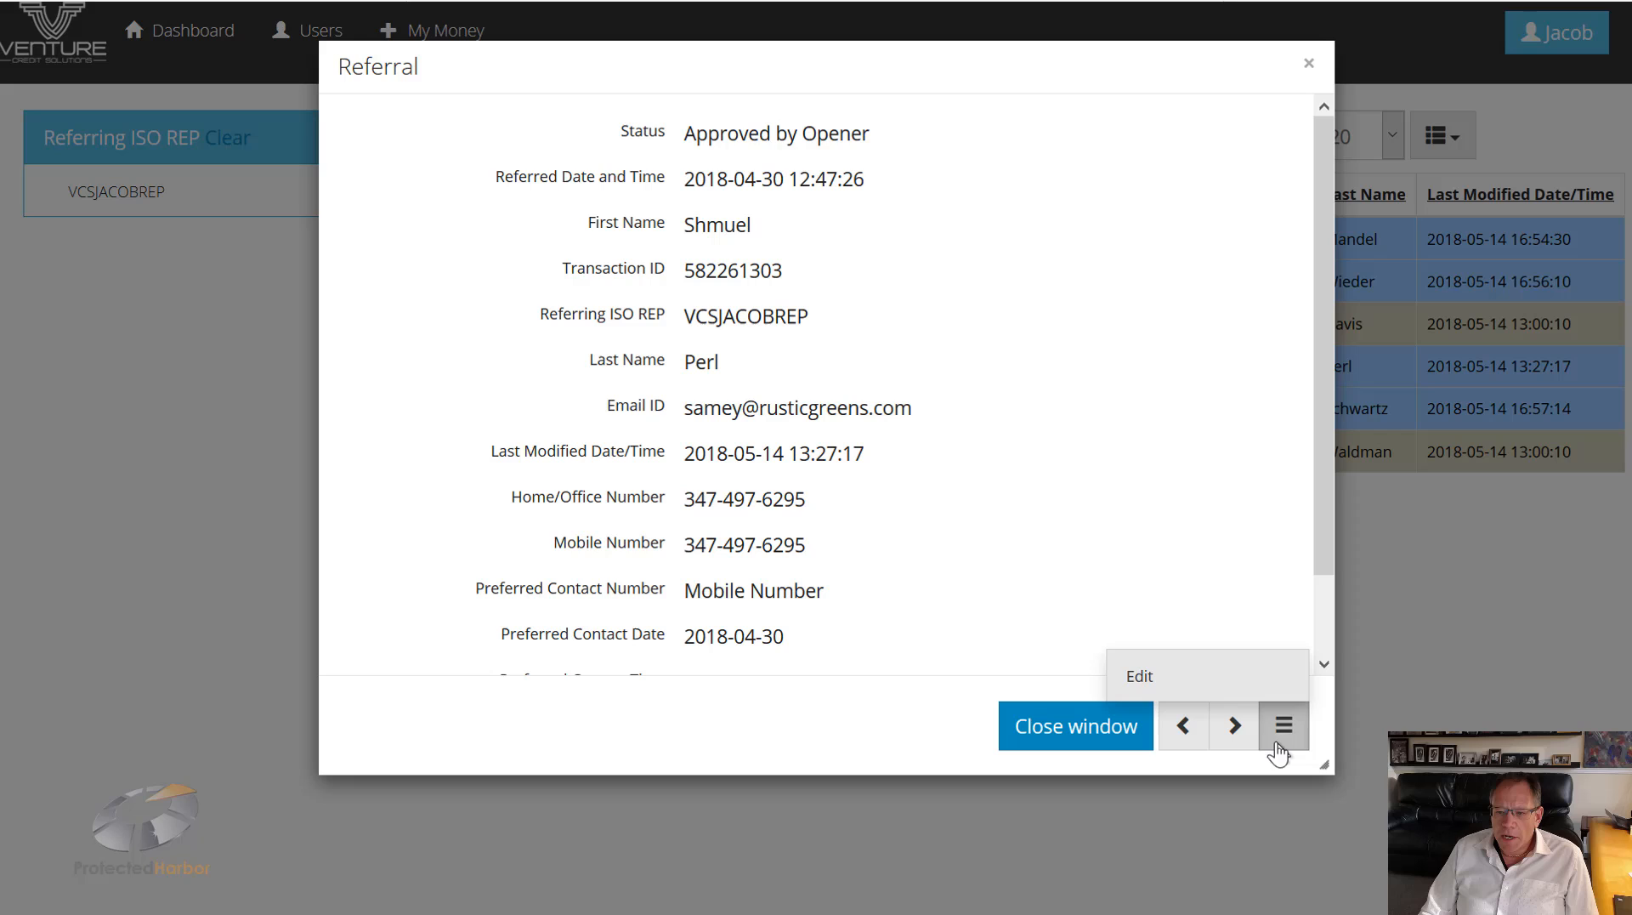
left_click(1158, 669)
left_click(993, 370)
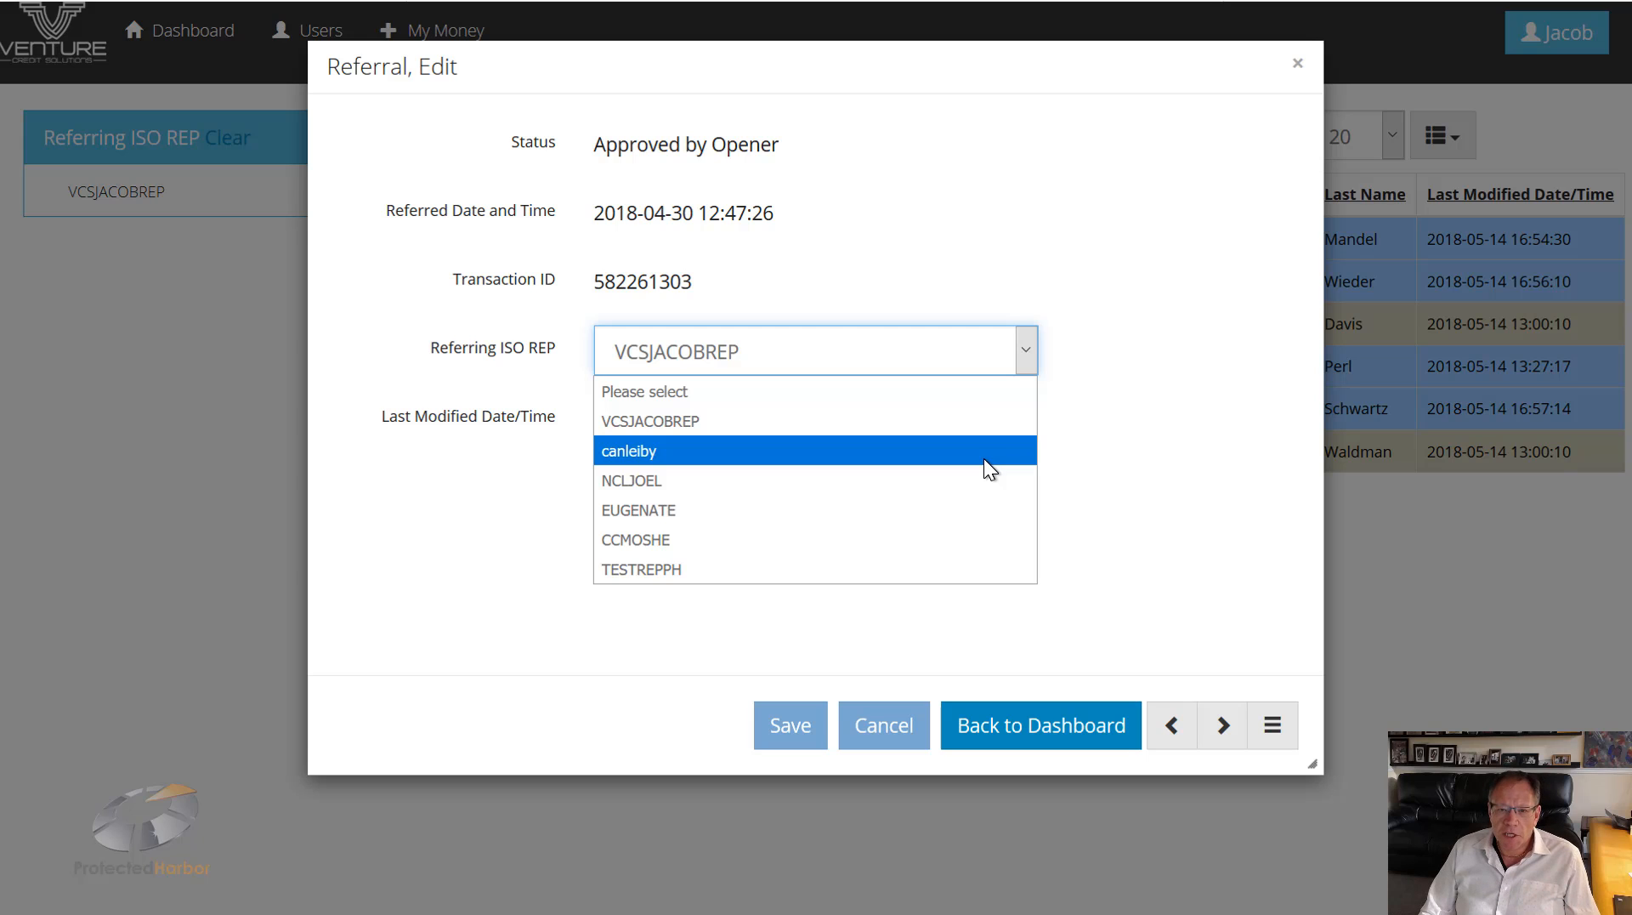
left_click(1097, 481)
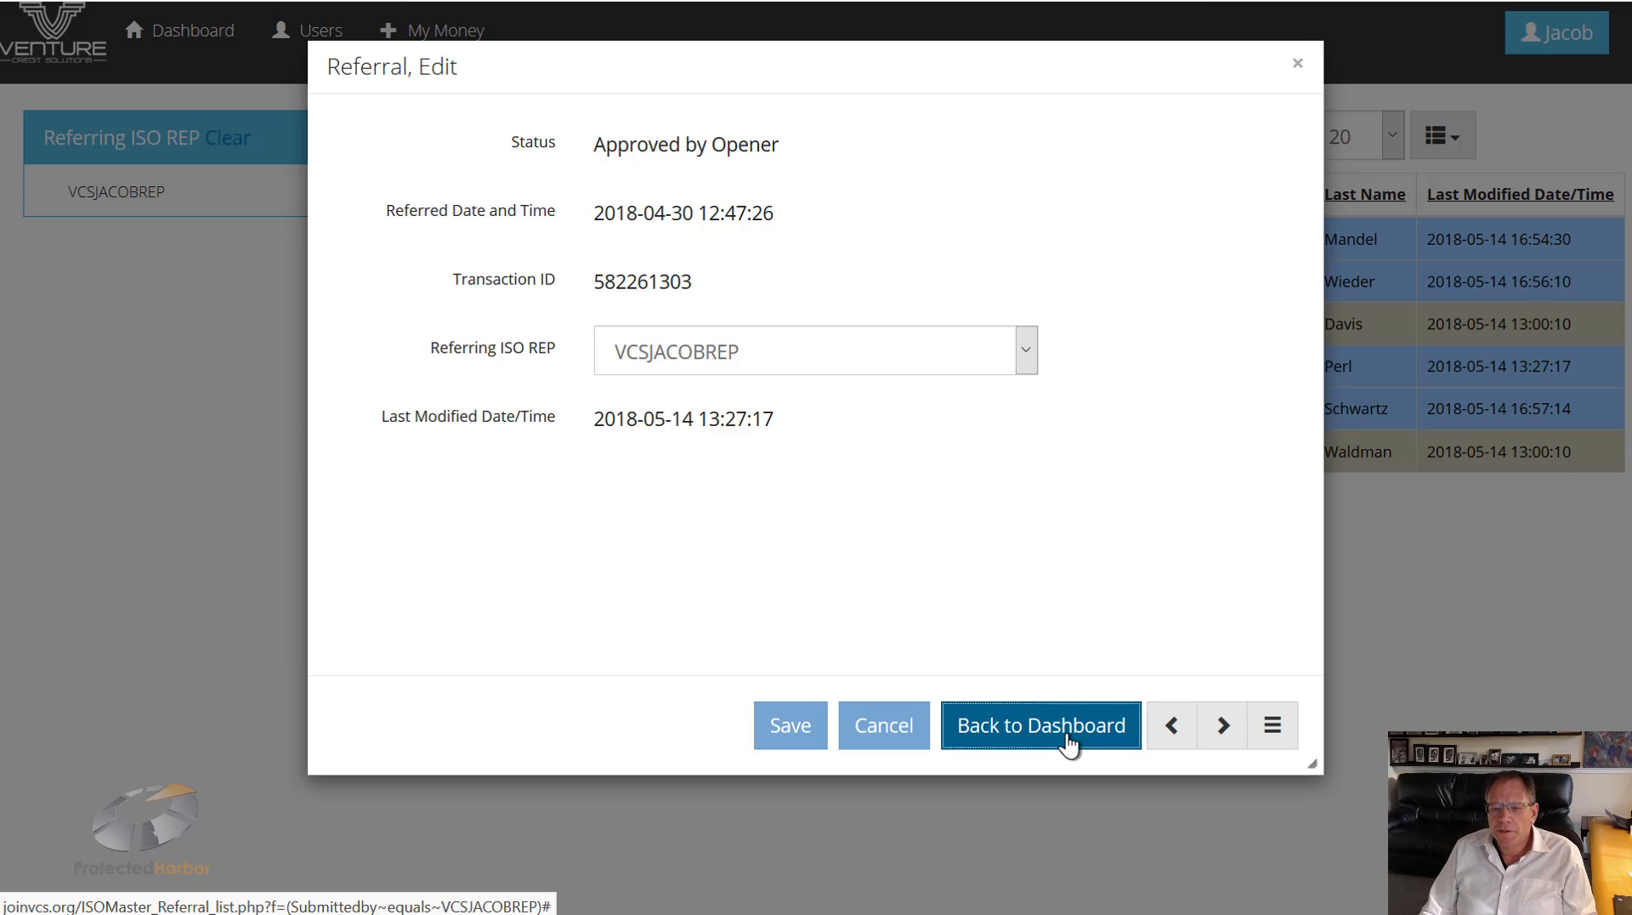
left_click(1271, 742)
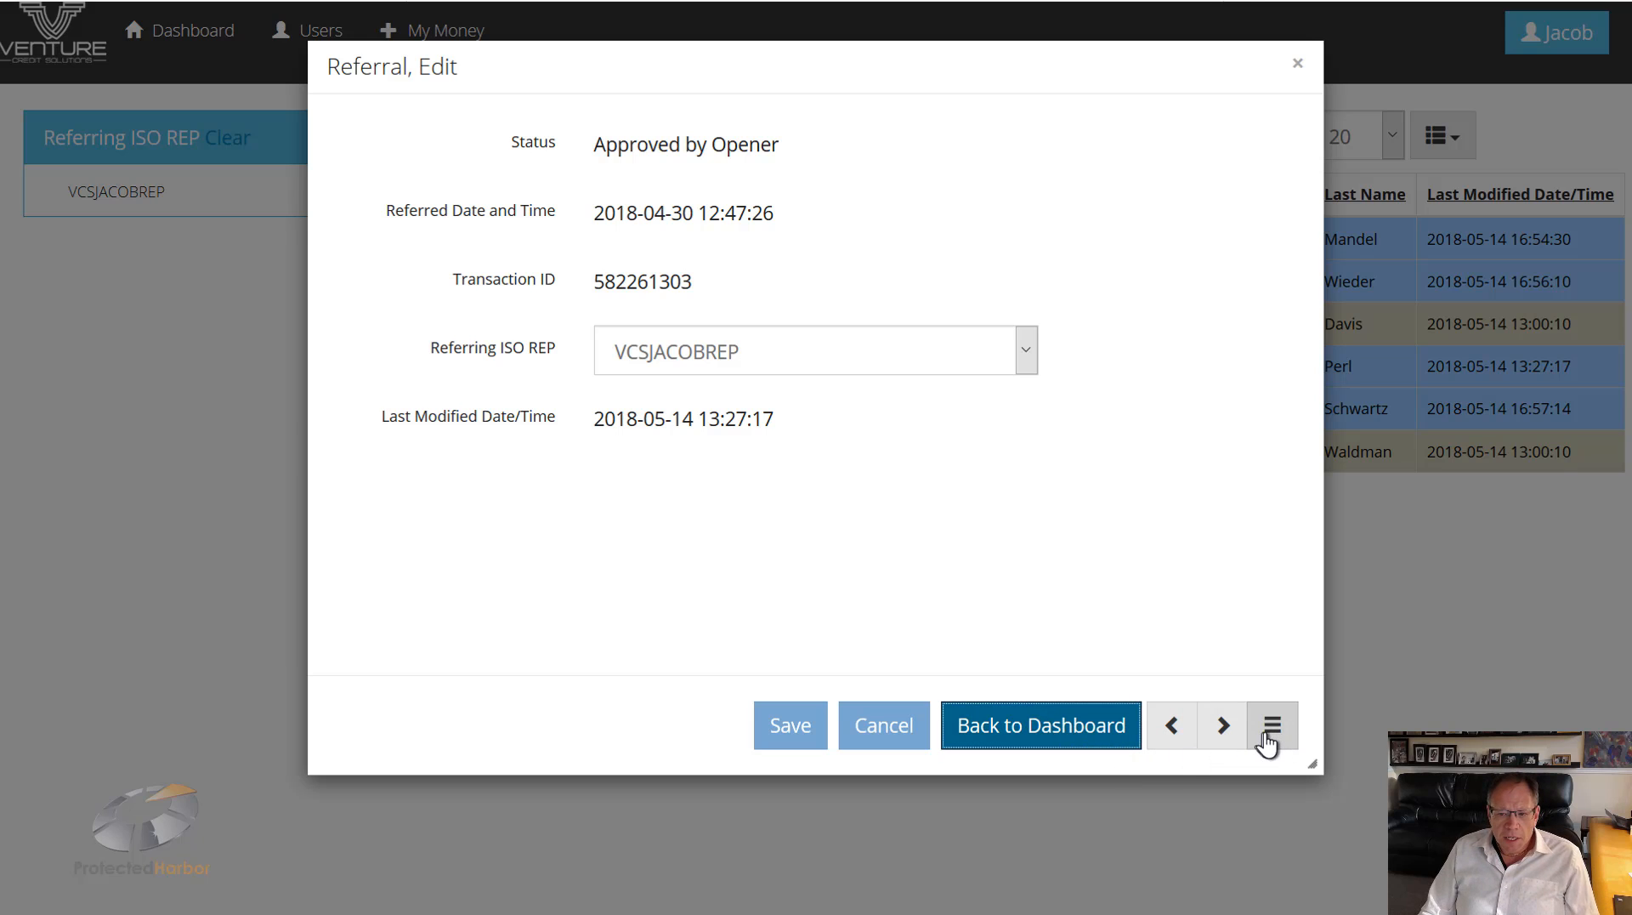